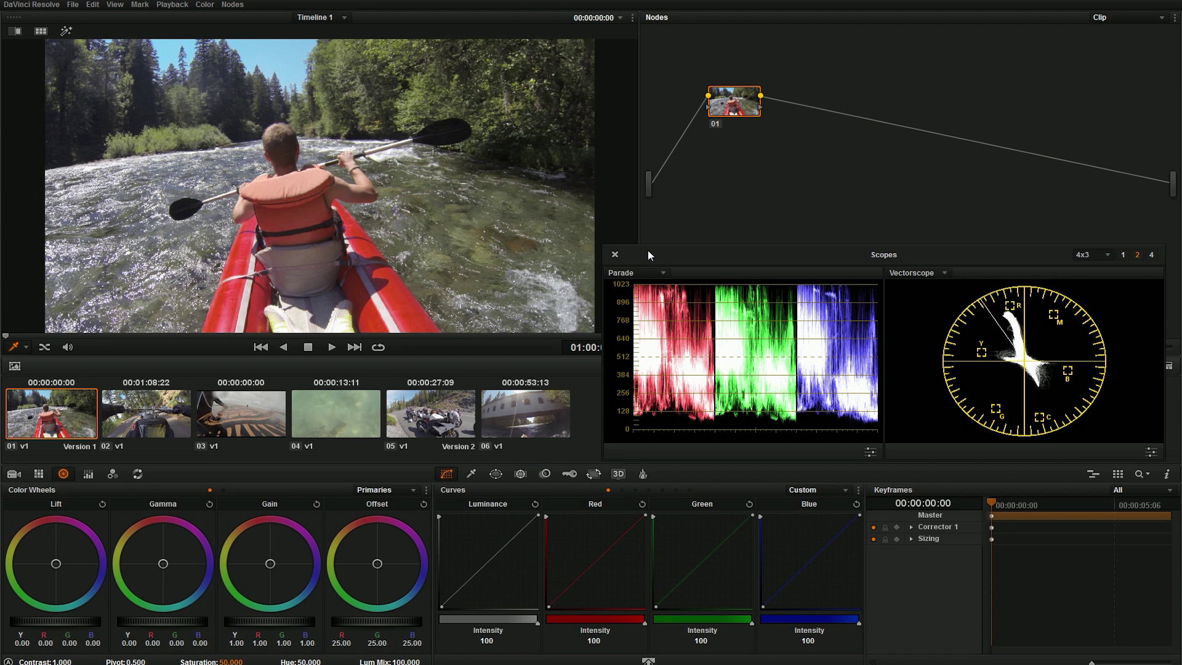
# - Look through the timeline clips and scrub the kayak clip, returning to its first frame
pyautogui.click(146, 414)
pyautogui.click(264, 398)
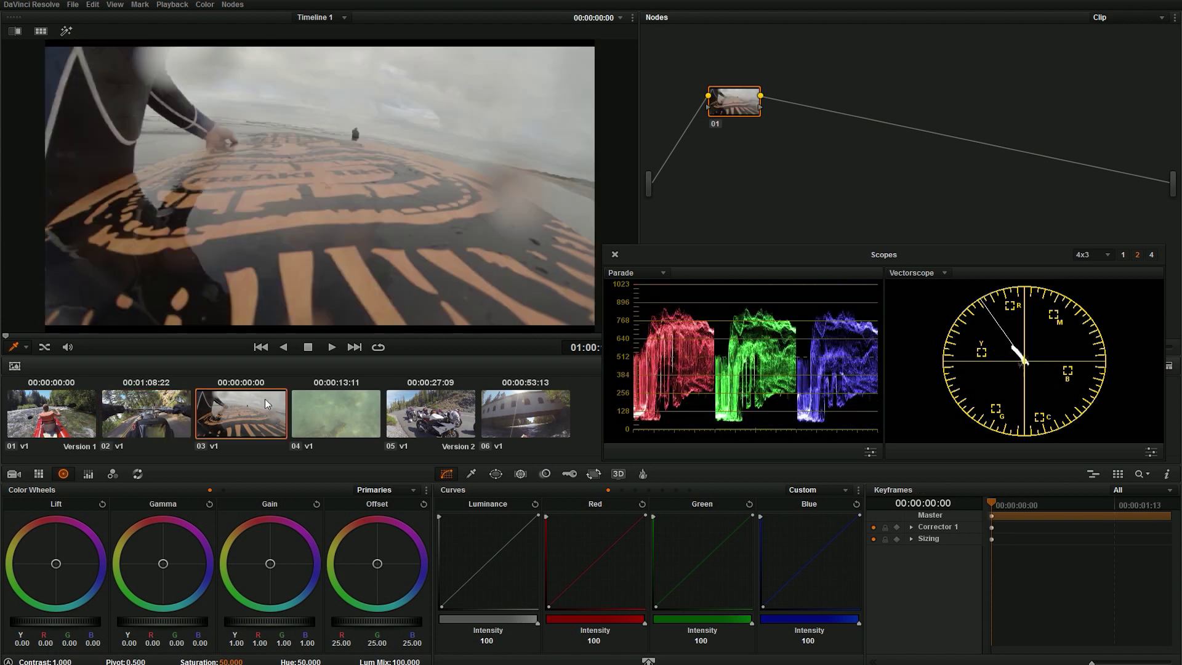
pyautogui.click(347, 416)
pyautogui.click(408, 428)
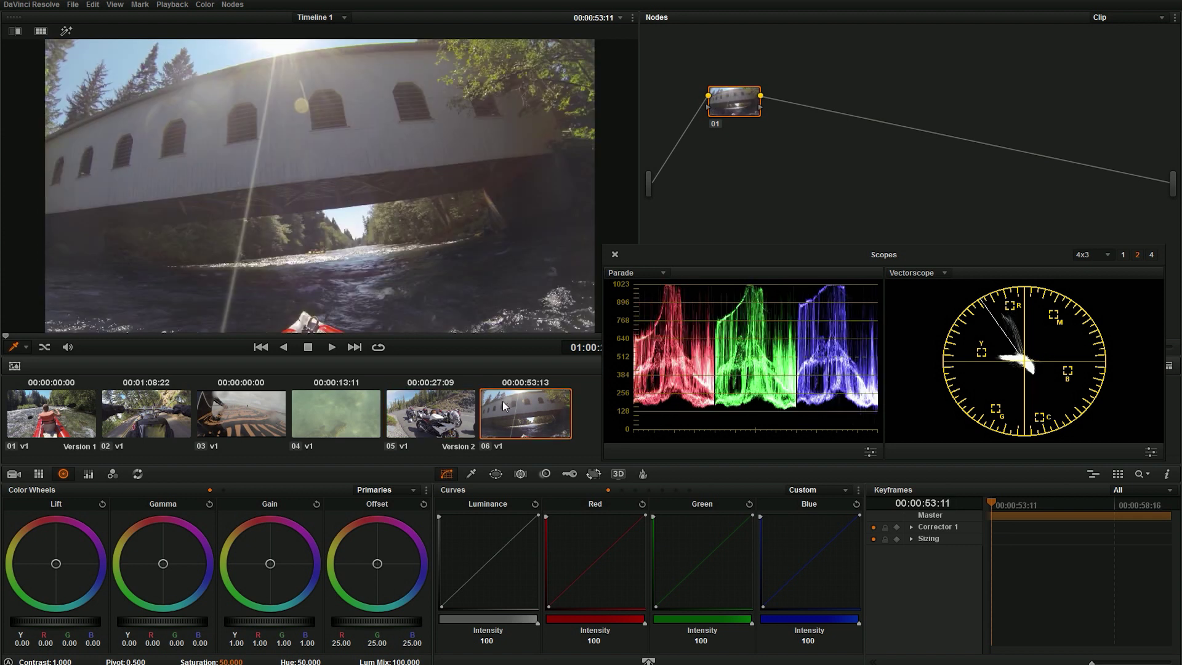
pyautogui.click(71, 403)
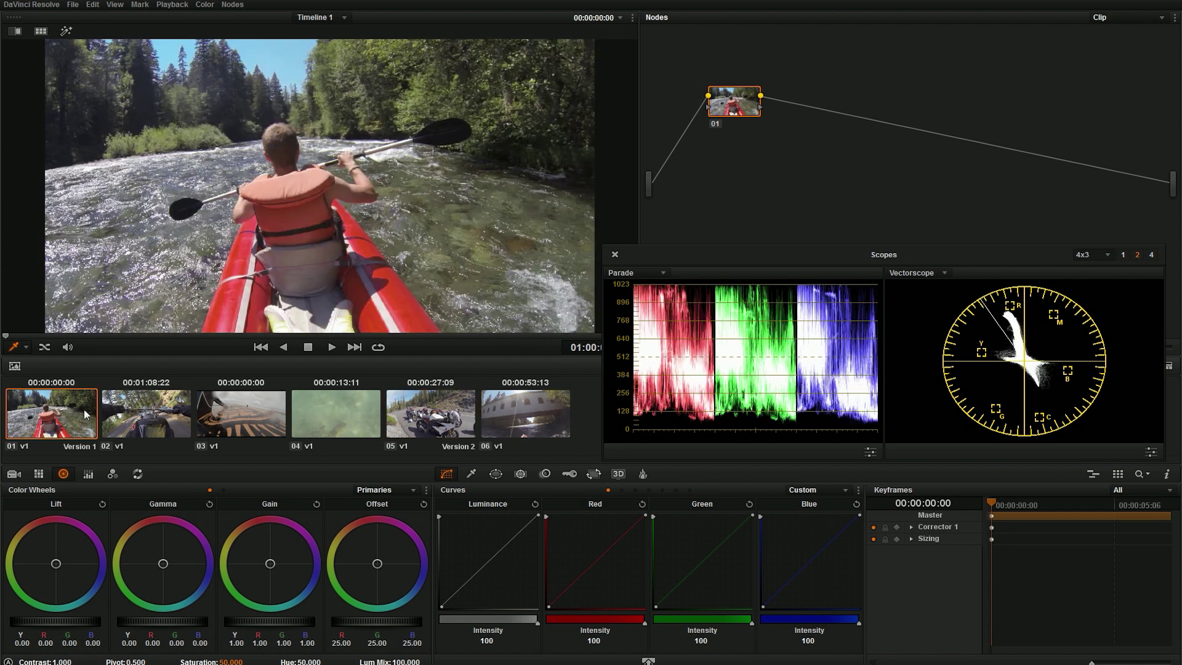
pyautogui.moveTo(140, 335); pyautogui.dragTo(312, 349)
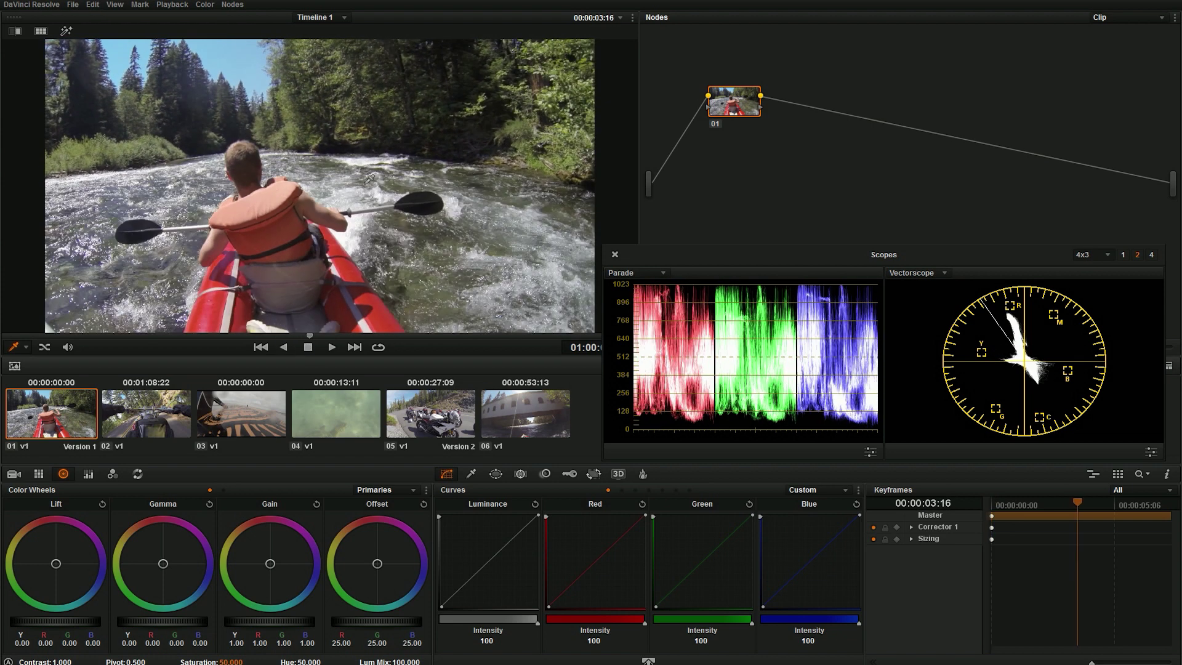
pyautogui.press('Home')
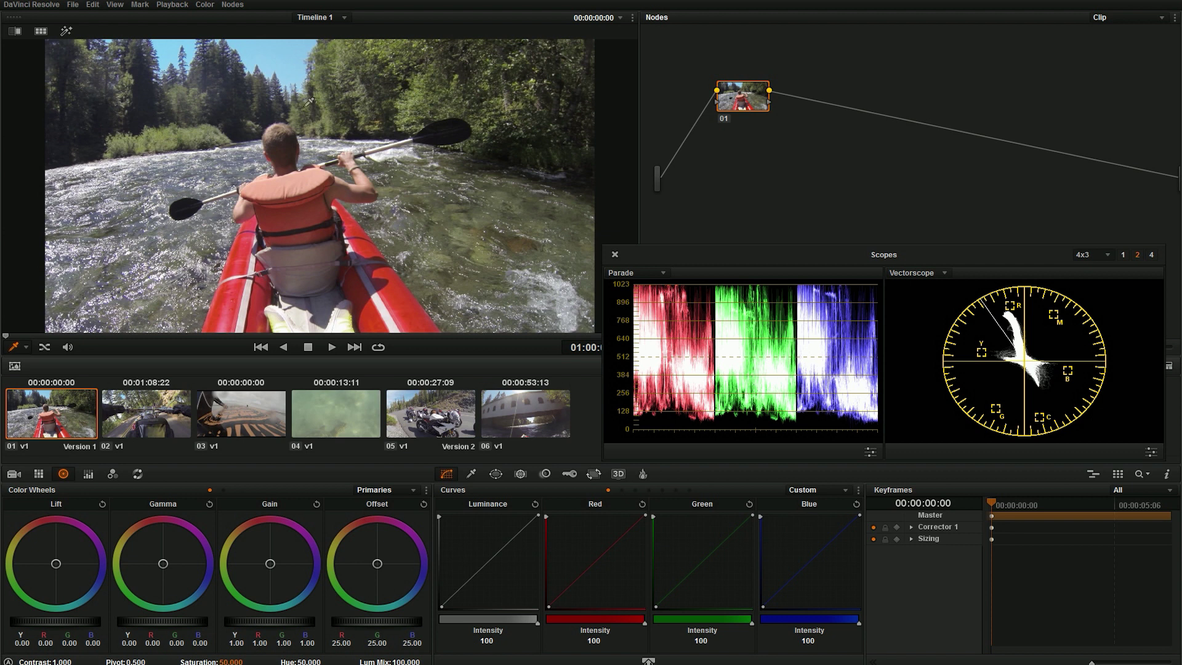
# - Lower the kayak clip's lift to -0.03 on all channels, checking the dark areas of the picture up close
pyautogui.scroll(4, 244, 161)
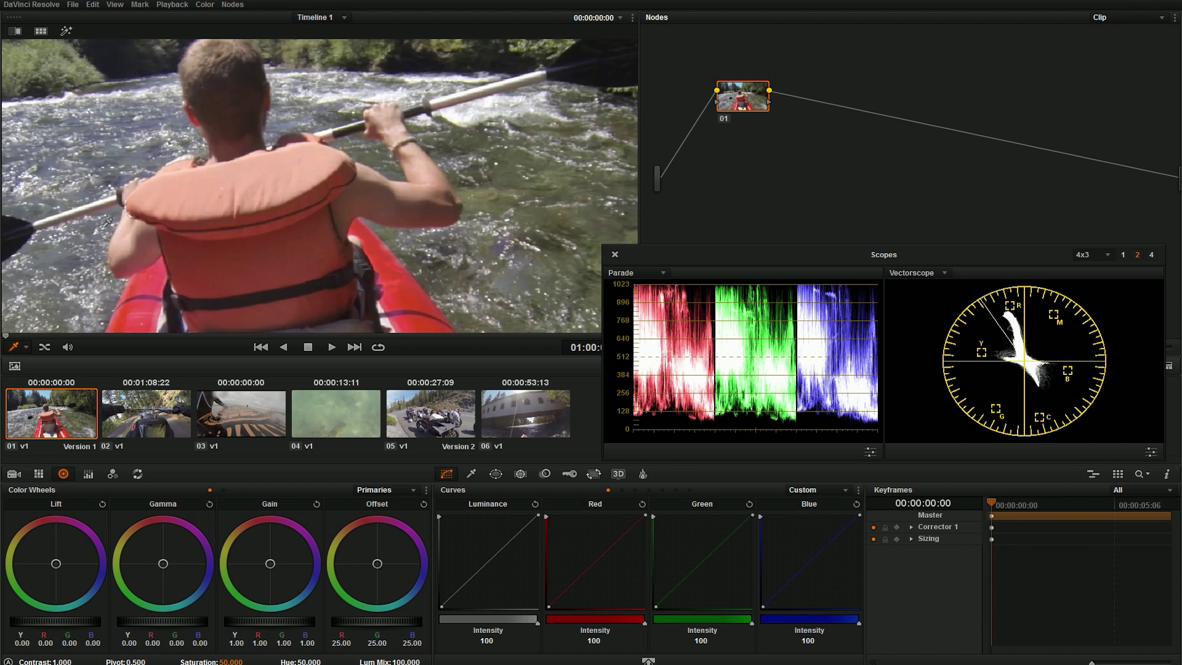
pyautogui.scroll(-4, 244, 162)
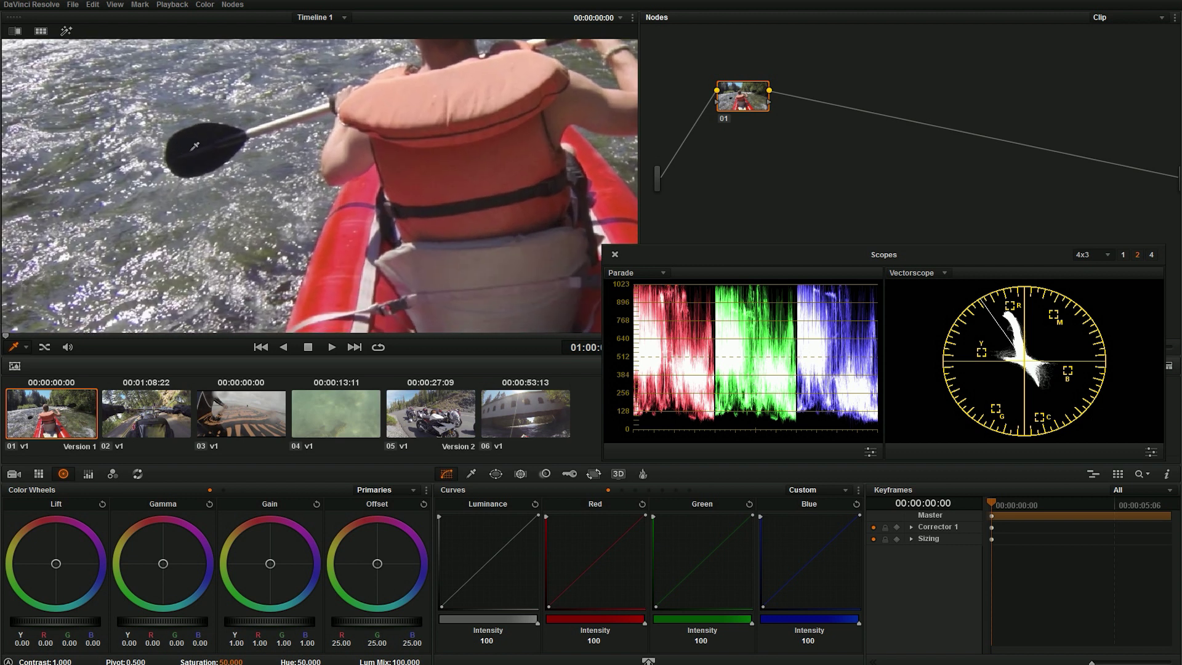
pyautogui.scroll(-3, 348, 121)
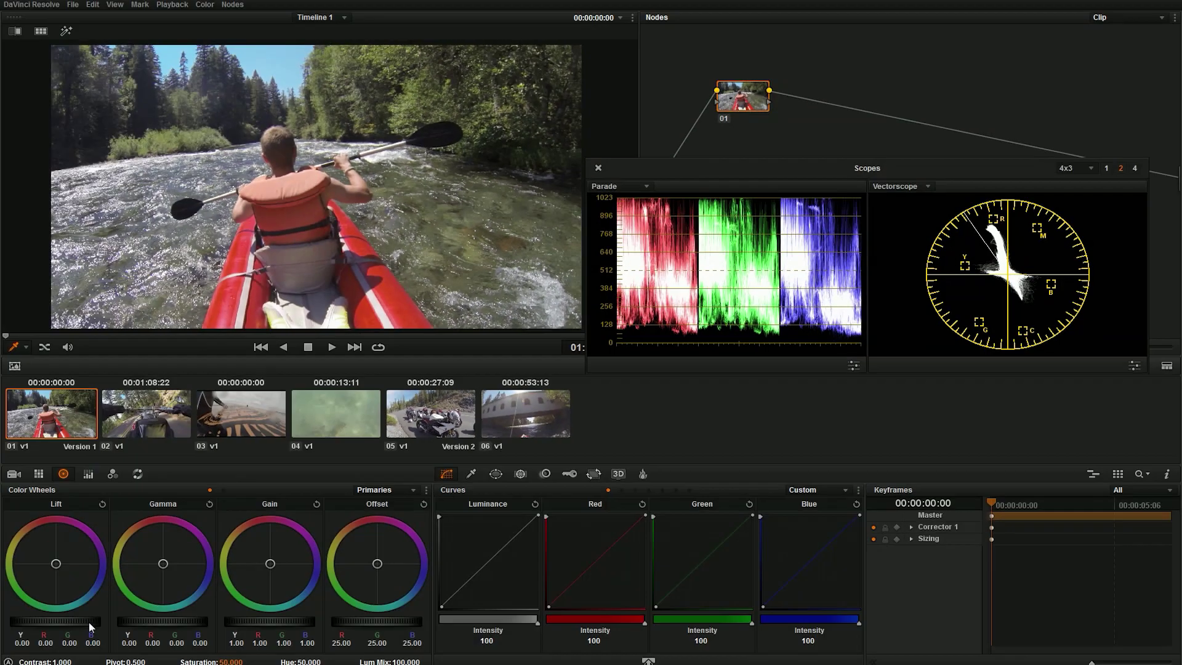
pyautogui.scroll(-3, 84, 619)
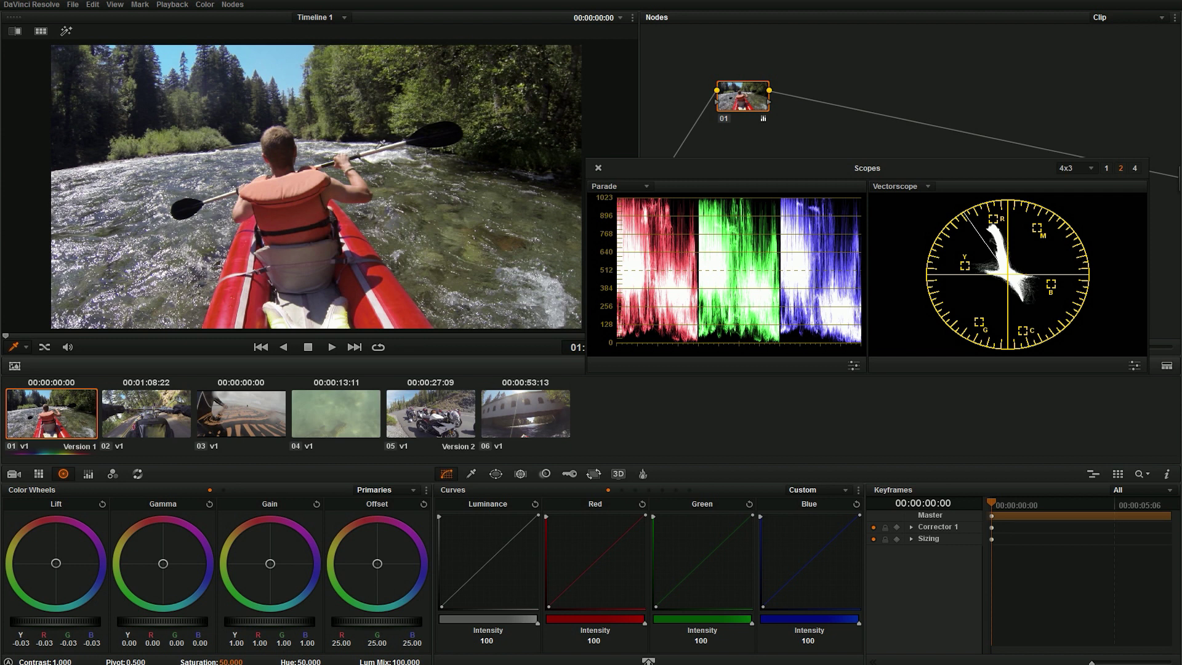
pyautogui.scroll(3, 387, 148)
pyautogui.scroll(-3, 457, 152)
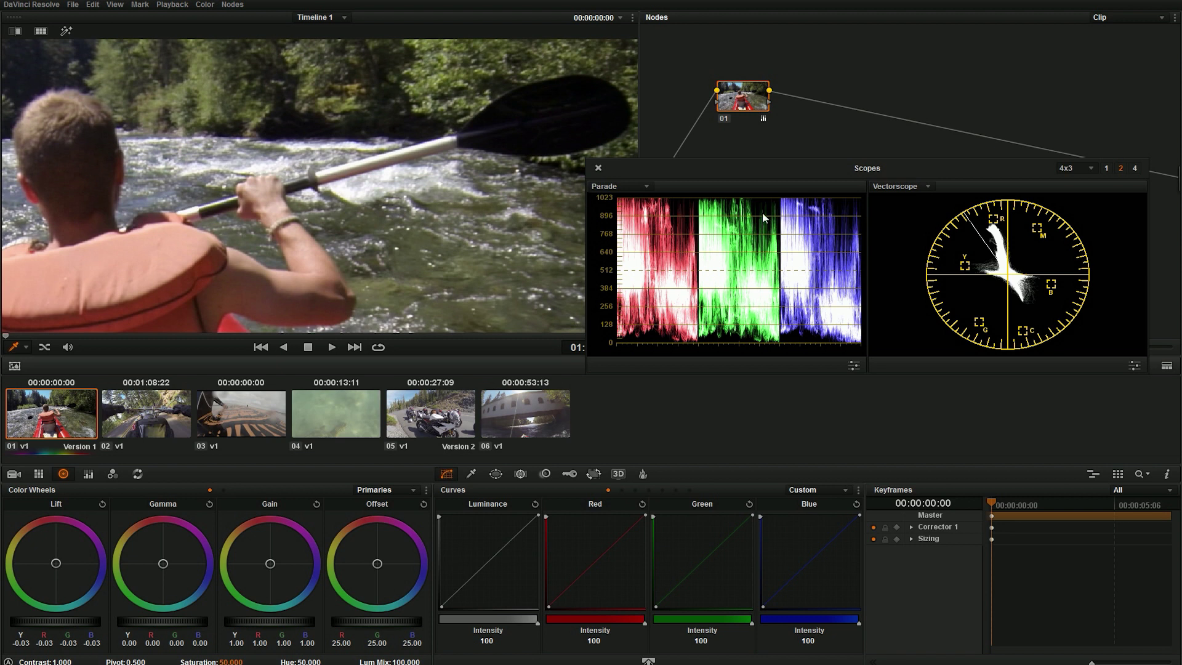
pyautogui.scroll(-3, 383, 176)
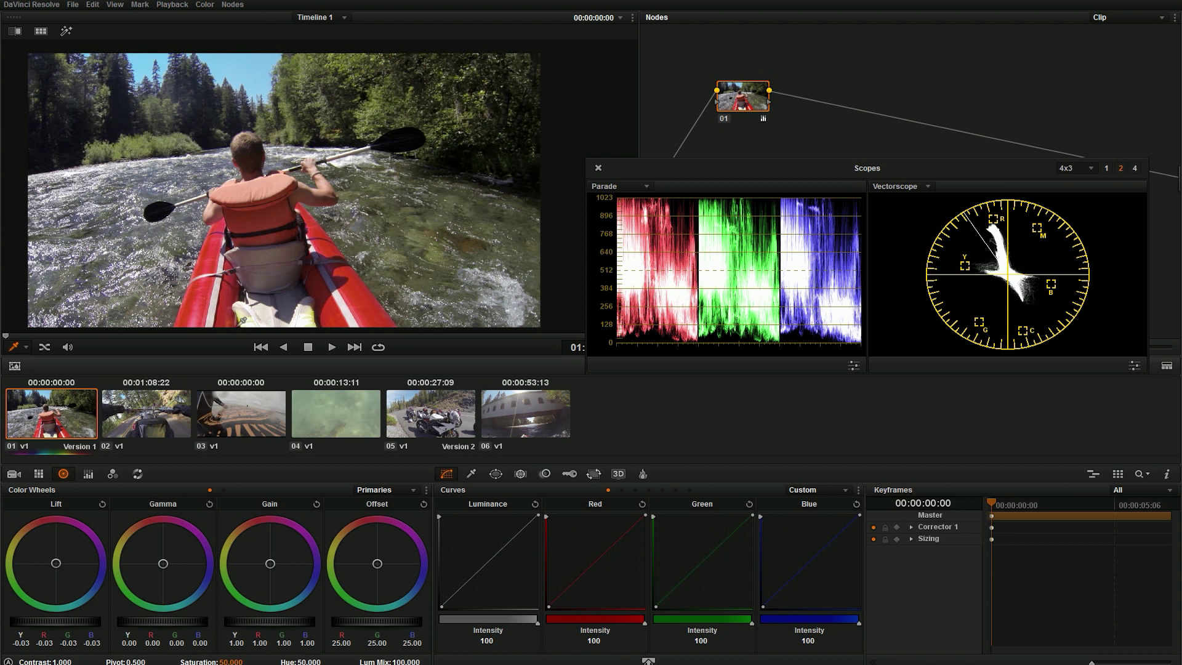
# - Raise the kayak clip's saturation to 84 and check the result at another frame of the clip
pyautogui.moveTo(243, 662); pyautogui.dragTo(244, 661)
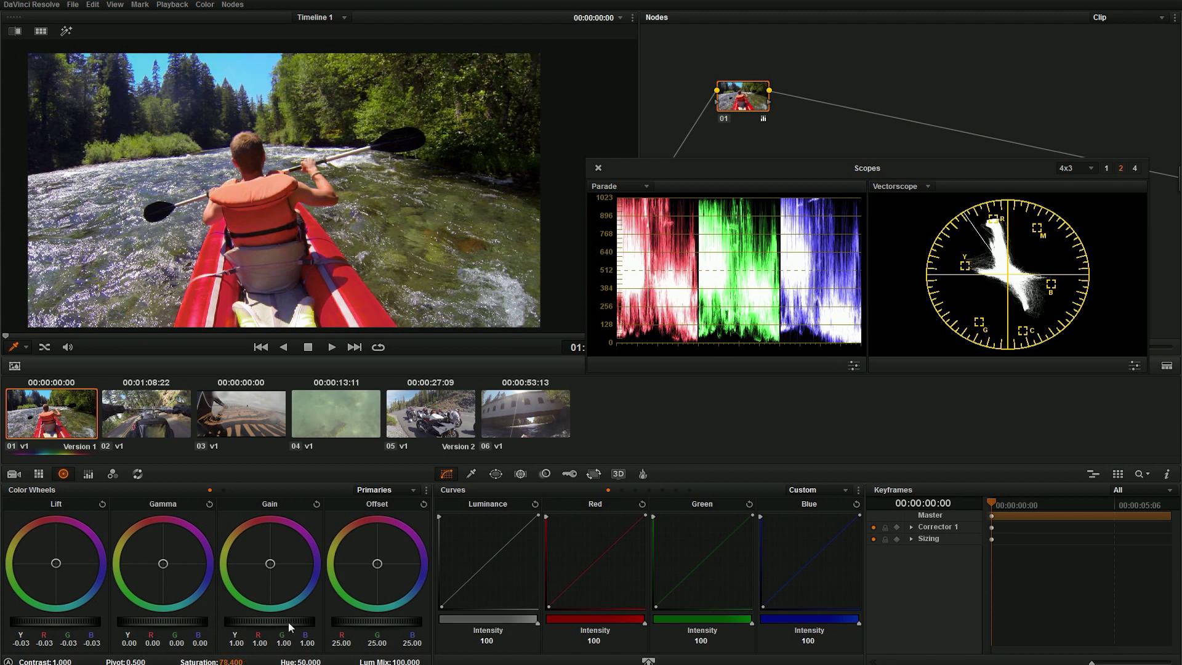
pyautogui.moveTo(229, 660); pyautogui.dragTo(245, 661)
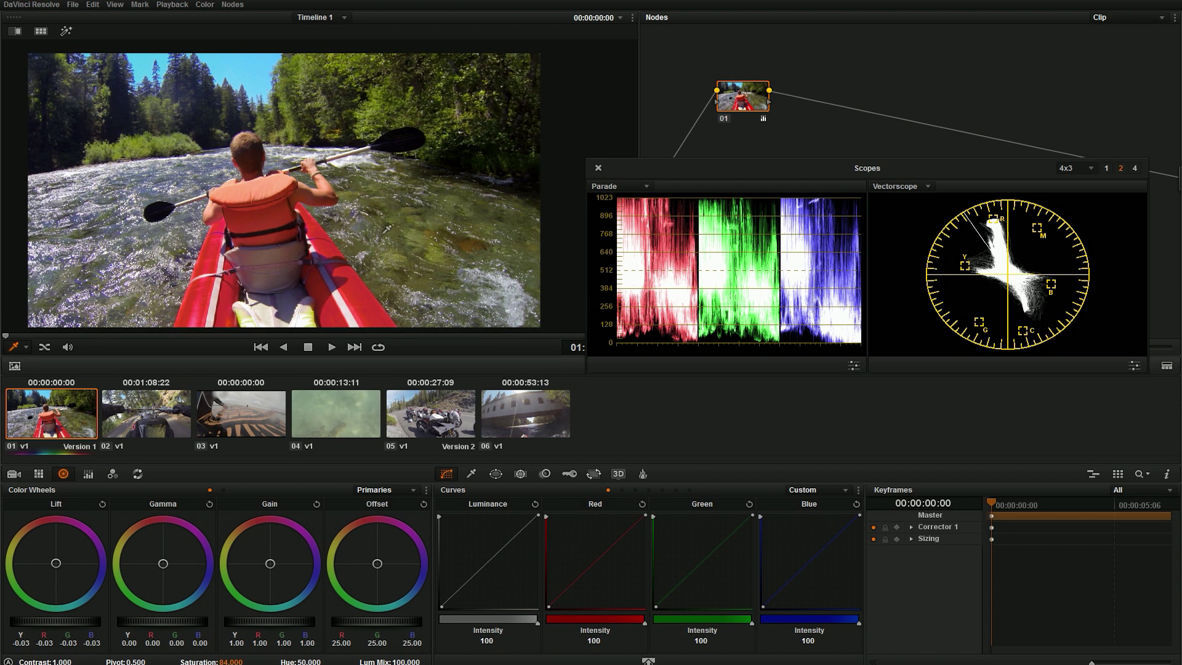
pyautogui.moveTo(155, 336); pyautogui.dragTo(185, 300)
# - Add a new grade version for the kayak clip and reset all its grades and nodes
pyautogui.click(205, 5)
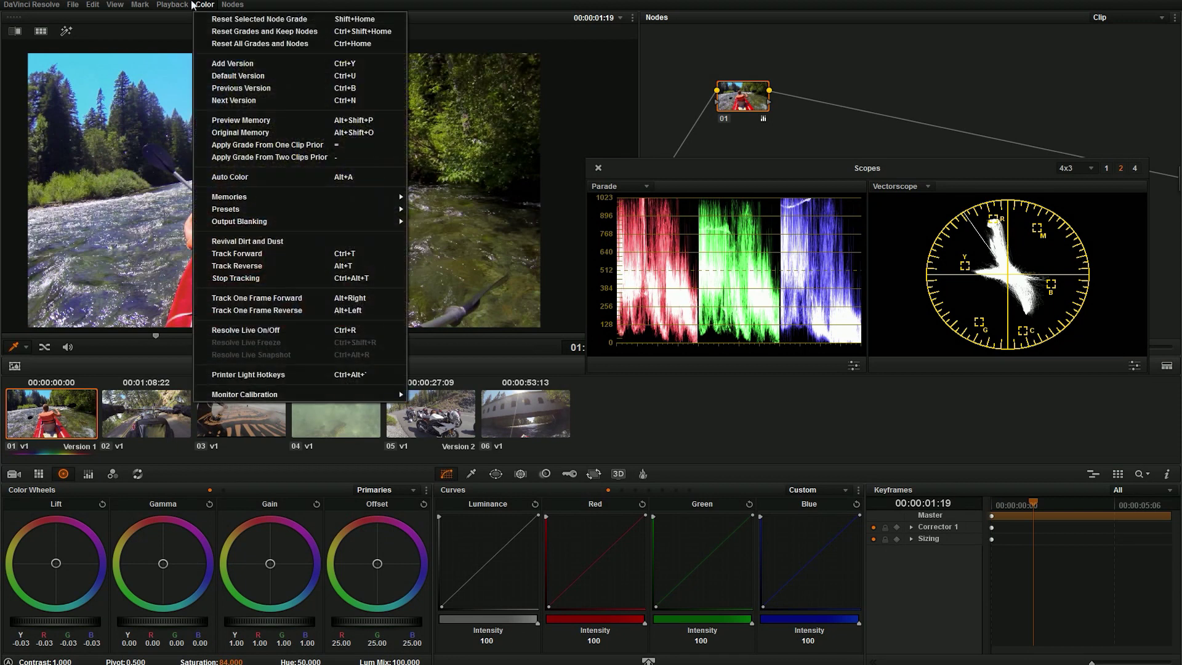
pyautogui.moveTo(174, 4)
pyautogui.click(237, 64)
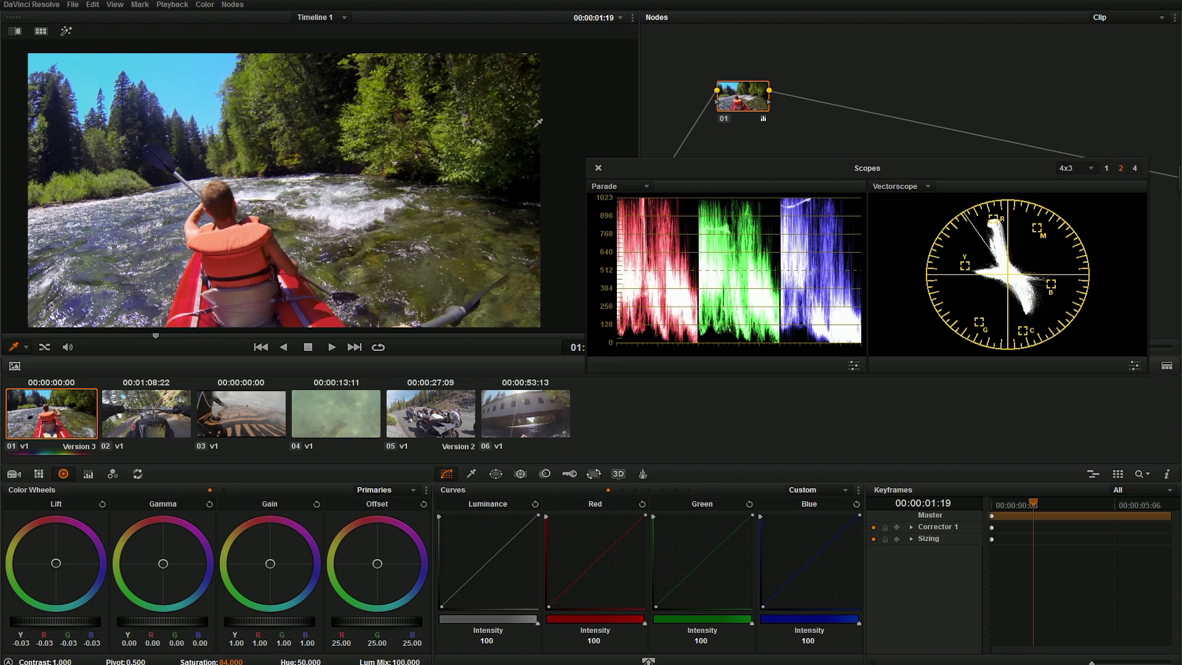
pyautogui.moveTo(750, 105); pyautogui.dragTo(738, 103)
pyautogui.rightClick(804, 127)
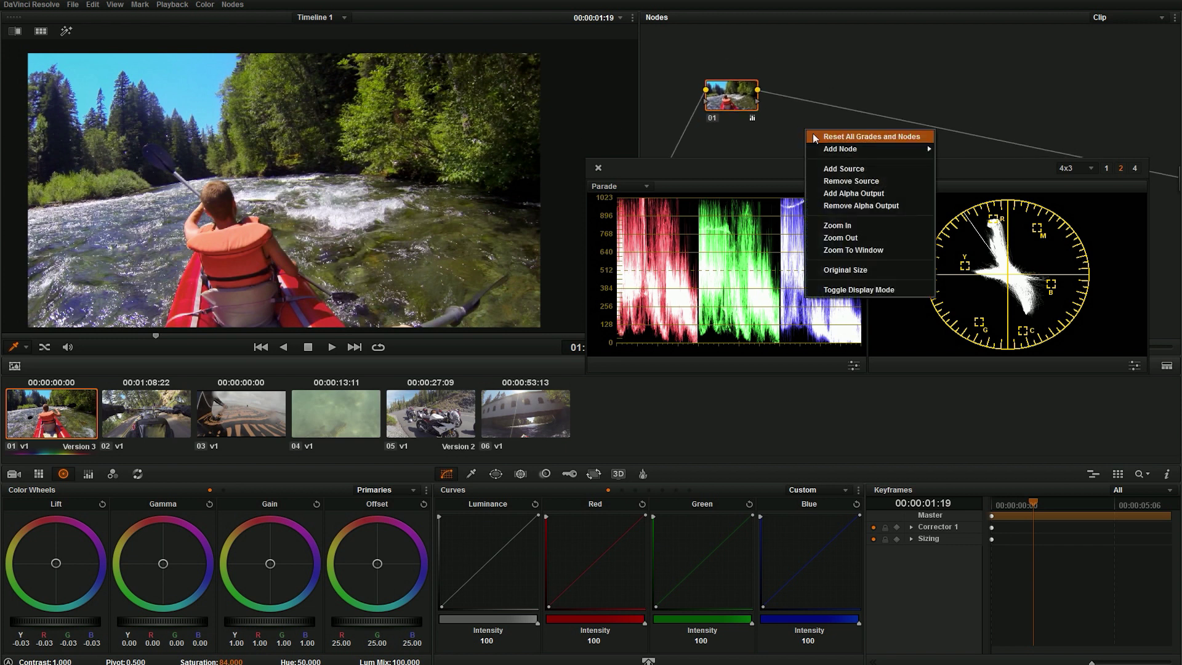
pyautogui.click(823, 133)
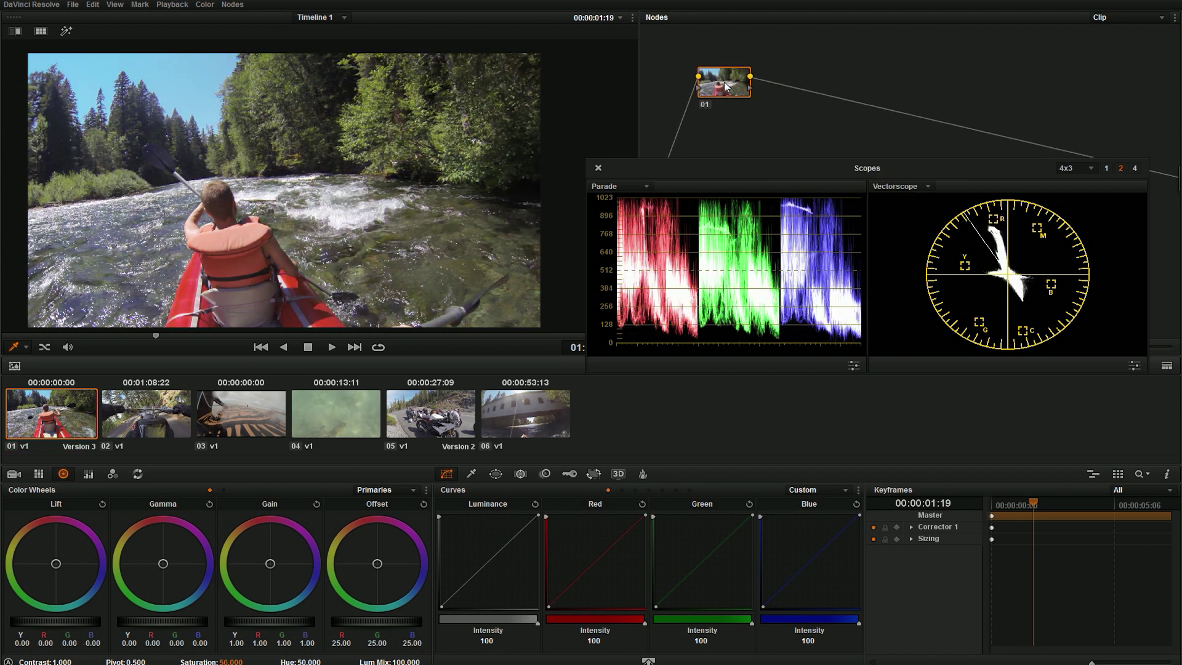
# - Add a second serial node and label the first node "Before LUT"
pyautogui.hotkey('alt', 's')
pyautogui.moveTo(724, 85); pyautogui.dragTo(712, 91)
pyautogui.click(712, 91)
pyautogui.rightClick(721, 85)
pyautogui.press('Escape')
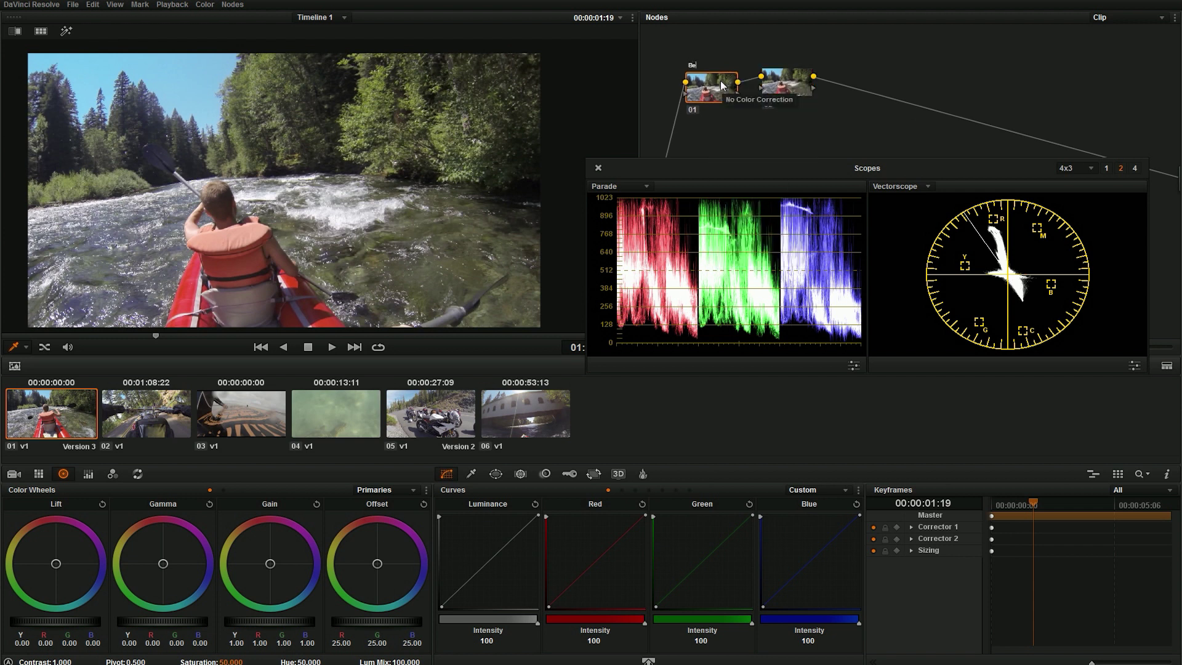
# - Label the second node "LUT"
pyautogui.click(790, 80)
pyautogui.rightClick(790, 76)
pyautogui.click(816, 84)
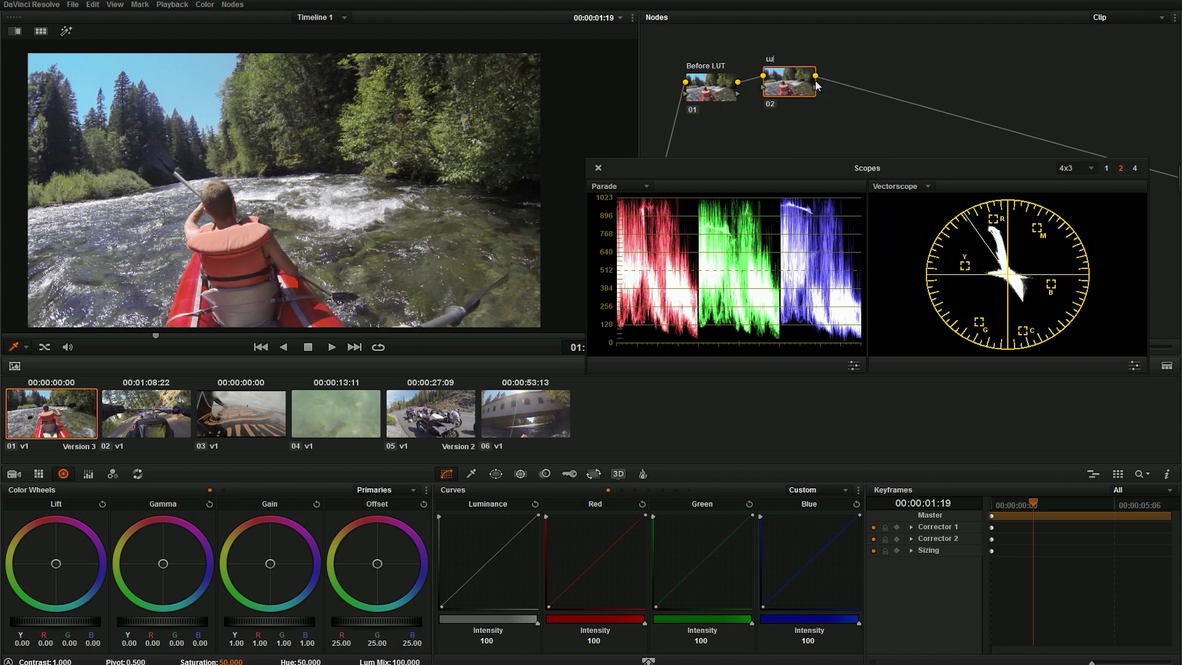
pyautogui.write('LUT')
pyautogui.press('Return')
# - Add a third serial node labelled "AFTER LUT" and line up the three nodes in a row
pyautogui.hotkey('alt', 's')
pyautogui.rightClick(873, 79)
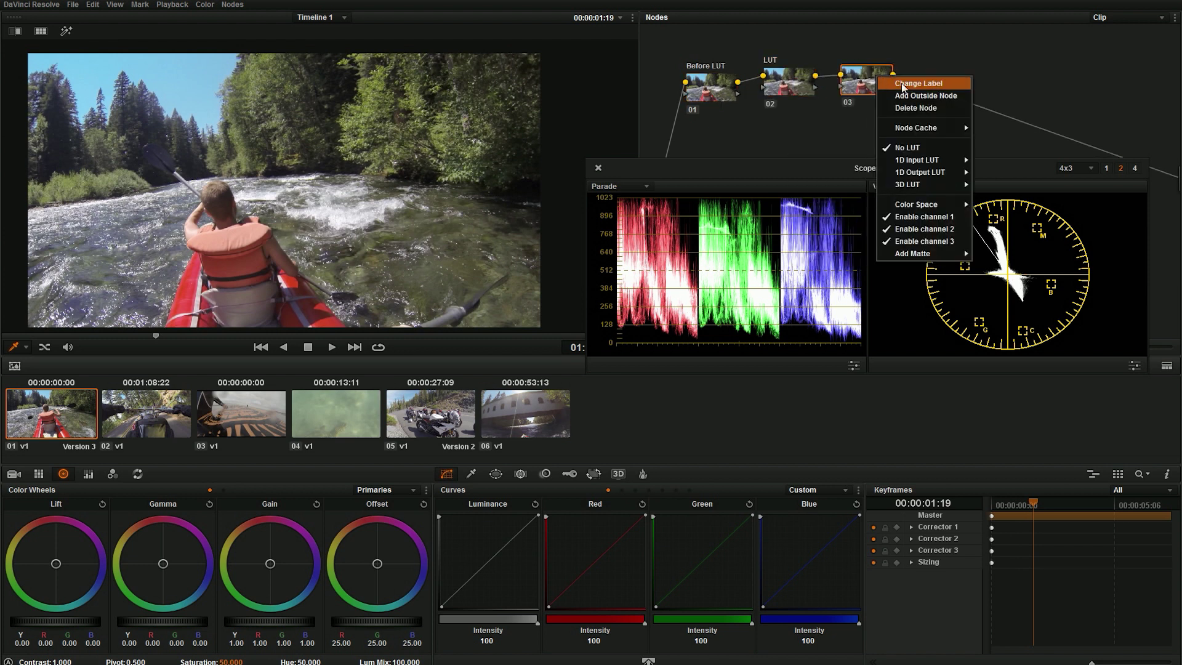
pyautogui.click(906, 84)
pyautogui.write('A')
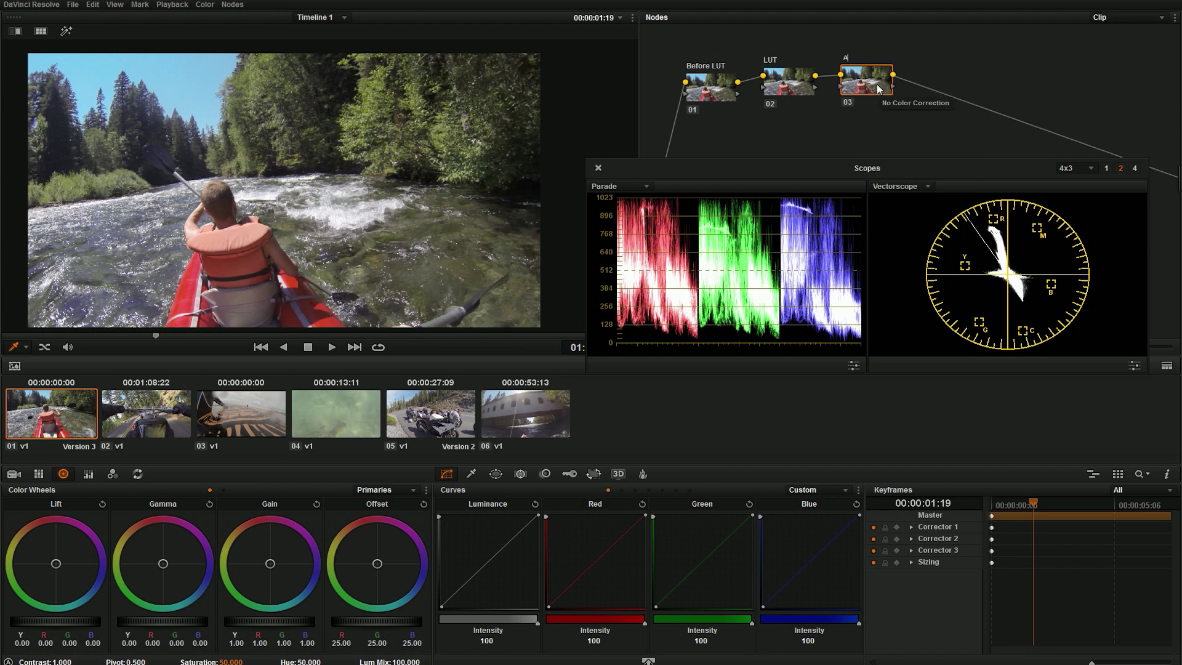
pyautogui.write('FTER LUT')
pyautogui.press('Return')
pyautogui.moveTo(807, 73); pyautogui.dragTo(818, 77)
pyautogui.moveTo(723, 88); pyautogui.dragTo(724, 85)
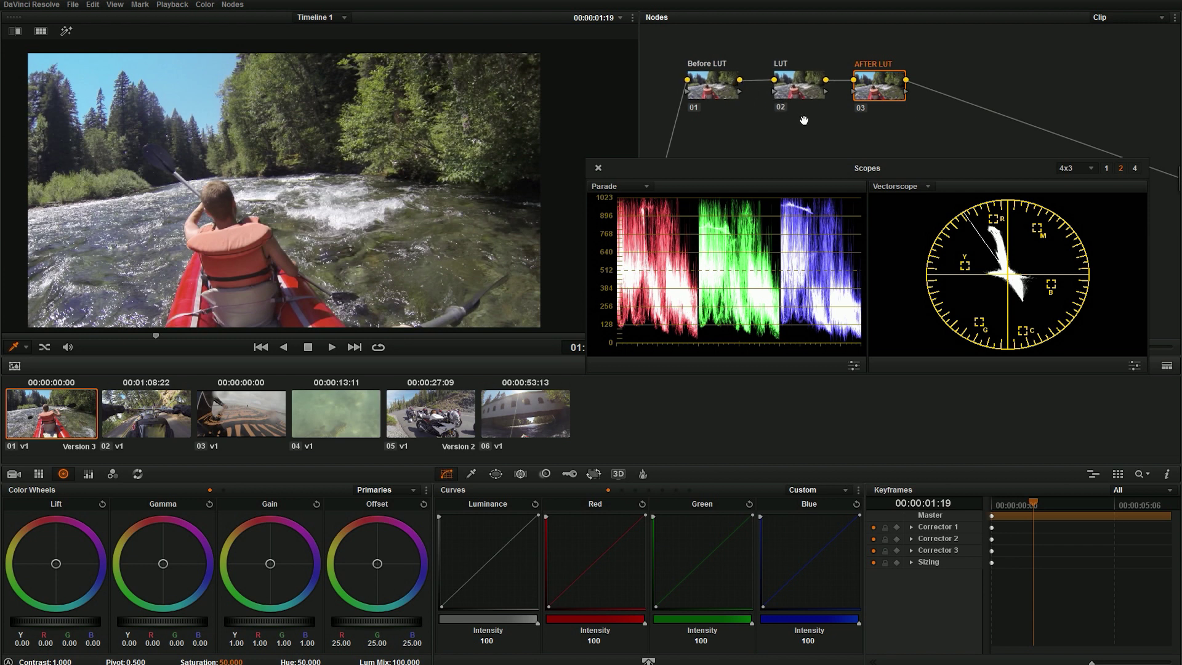
# - Apply the GC_Hangtime 3D LUT GC_Protune_to_709 to the LUT node and check it at other frames of the clip
pyautogui.click(804, 86)
pyautogui.rightClick(806, 85)
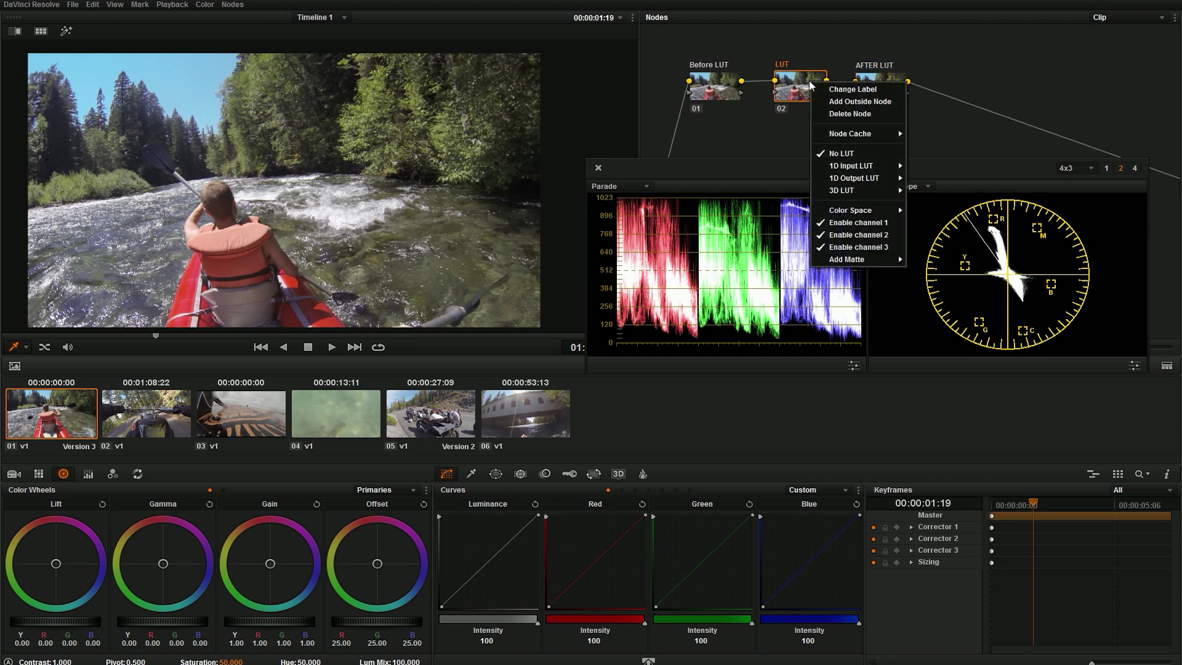
pyautogui.moveTo(878, 190)
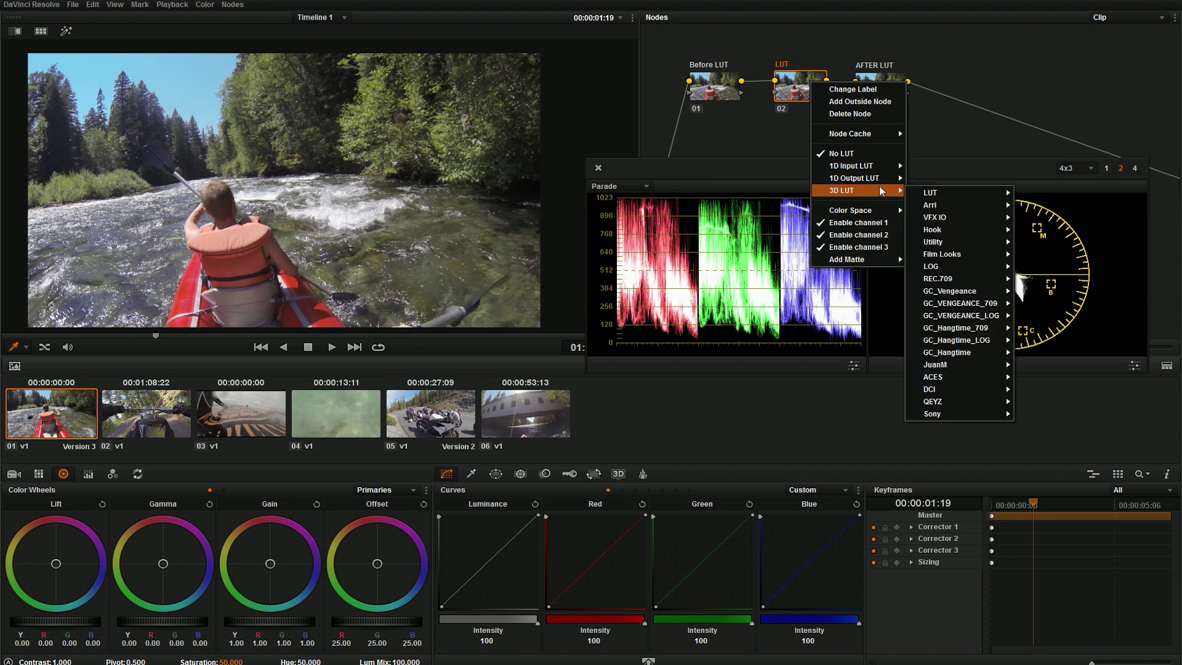
pyautogui.moveTo(978, 353)
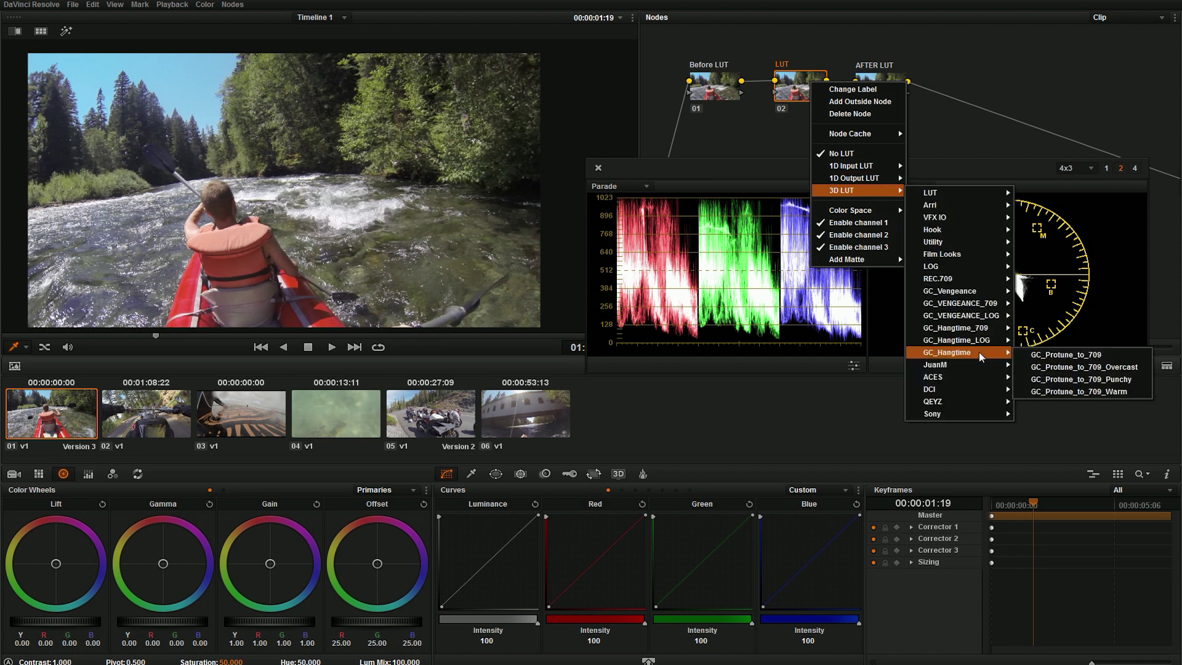
pyautogui.click(1059, 360)
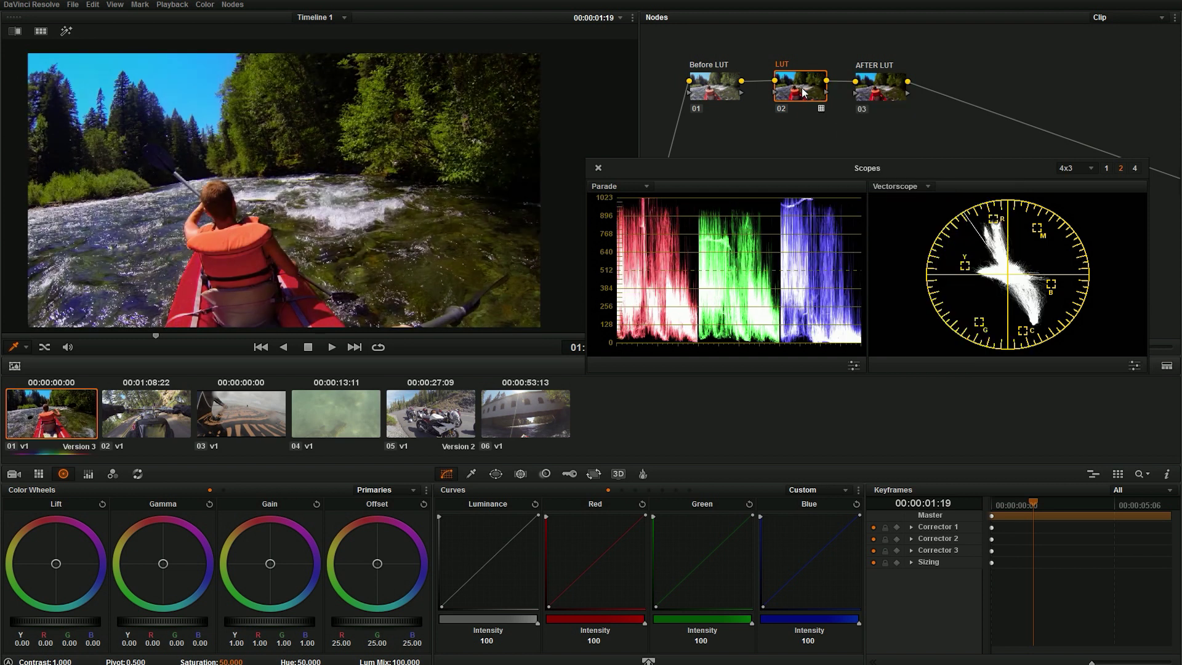
pyautogui.moveTo(157, 334); pyautogui.dragTo(189, 335)
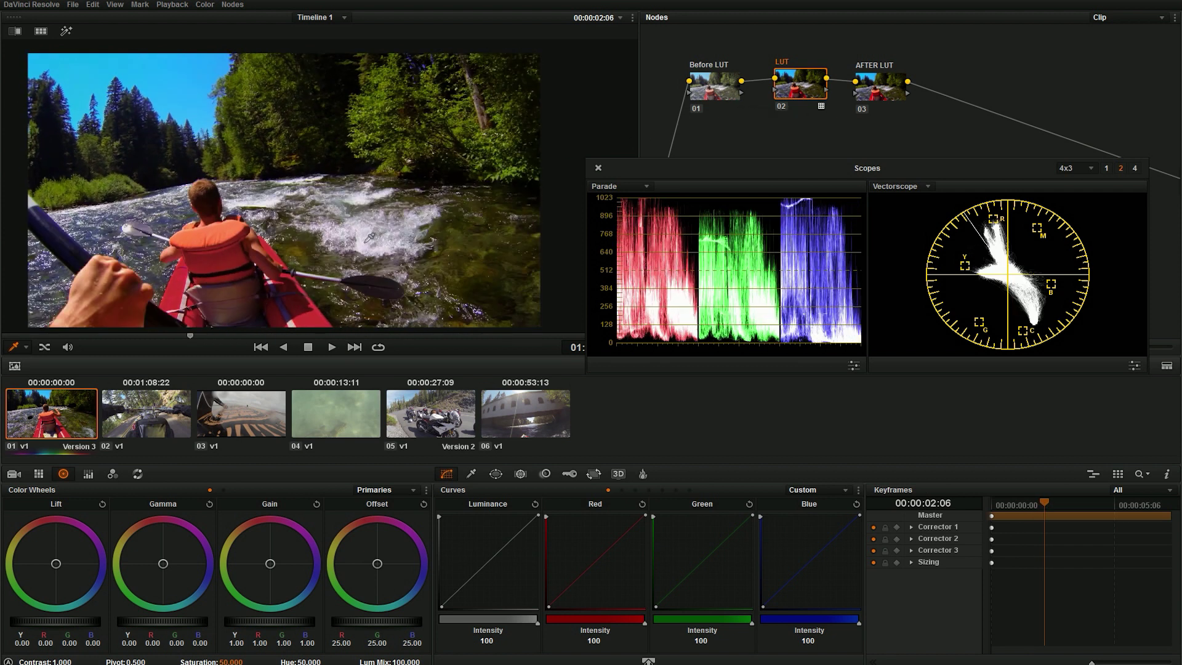
pyautogui.moveTo(223, 333); pyautogui.dragTo(276, 336)
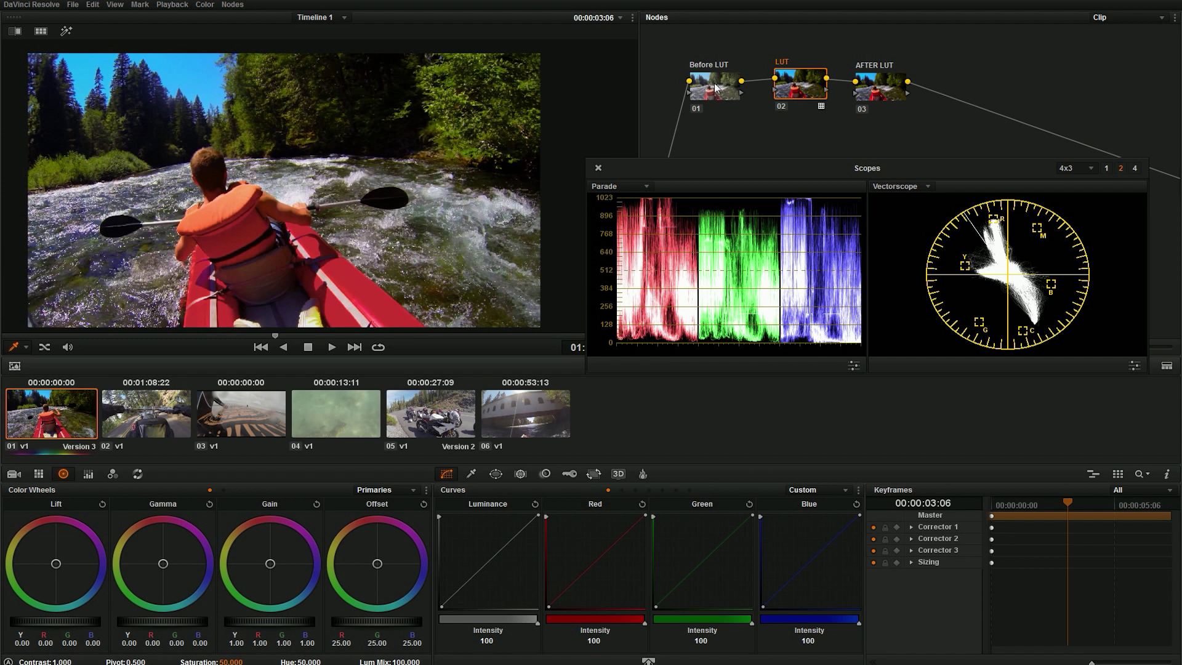
# - On the Before LUT node, set the lift to 0.03, the gamma to 0.00 and the gain to 1.13
pyautogui.moveTo(715, 88); pyautogui.dragTo(713, 82)
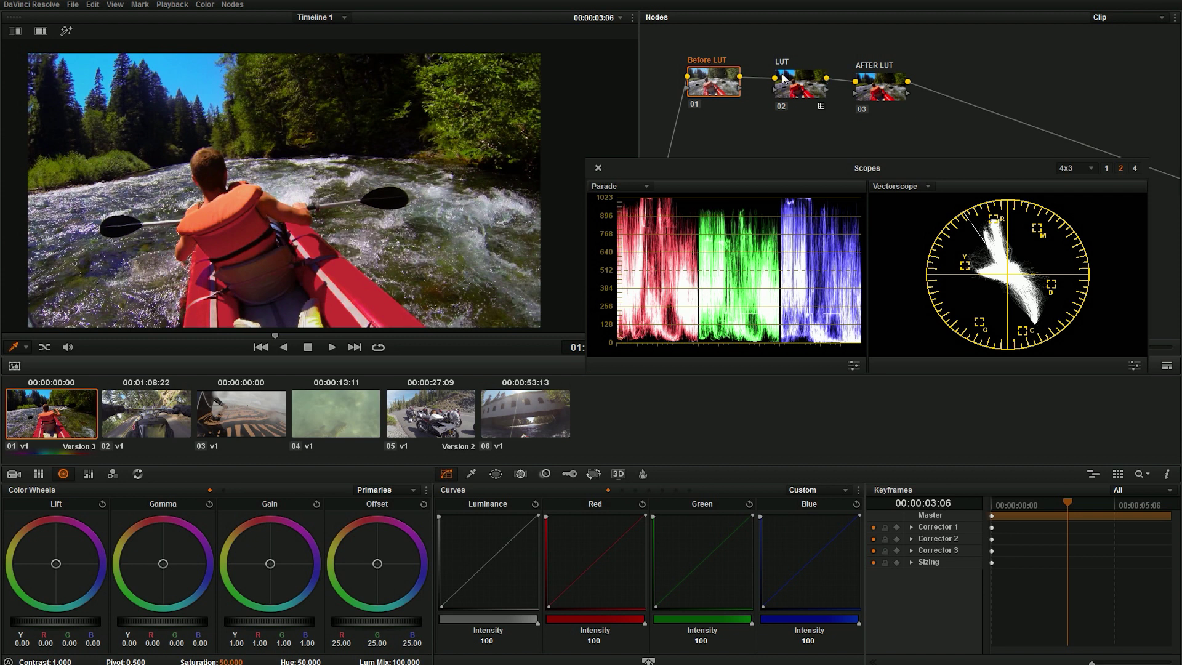
pyautogui.click(802, 82)
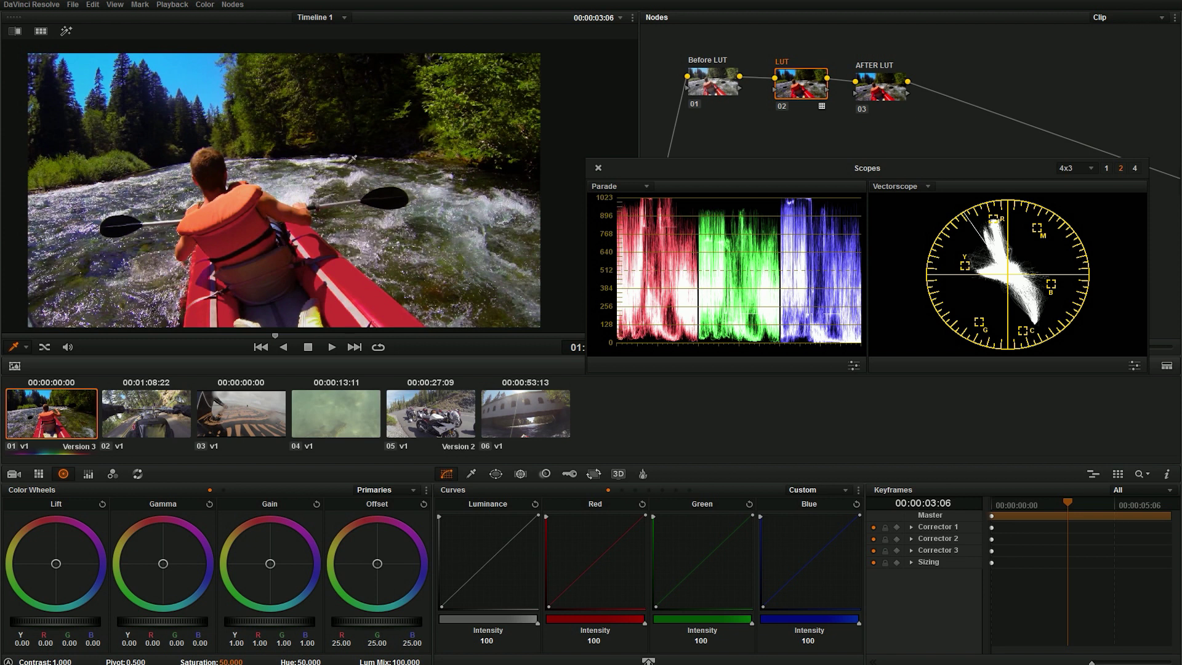
pyautogui.moveTo(714, 84); pyautogui.dragTo(718, 88)
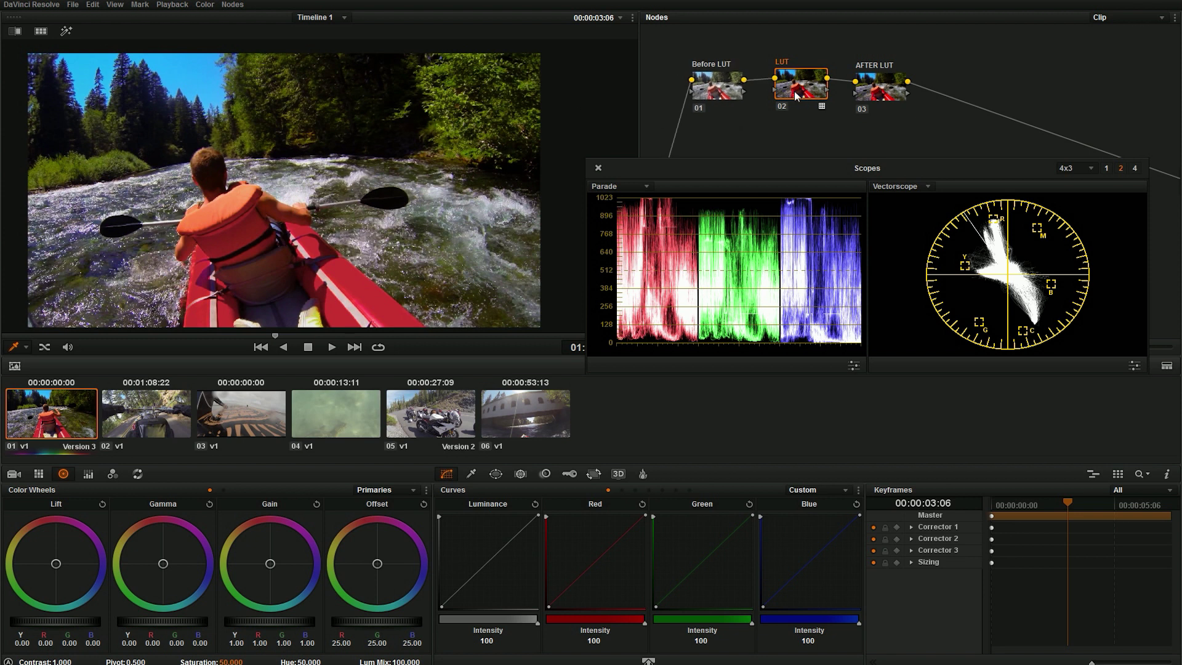
pyautogui.click(721, 92)
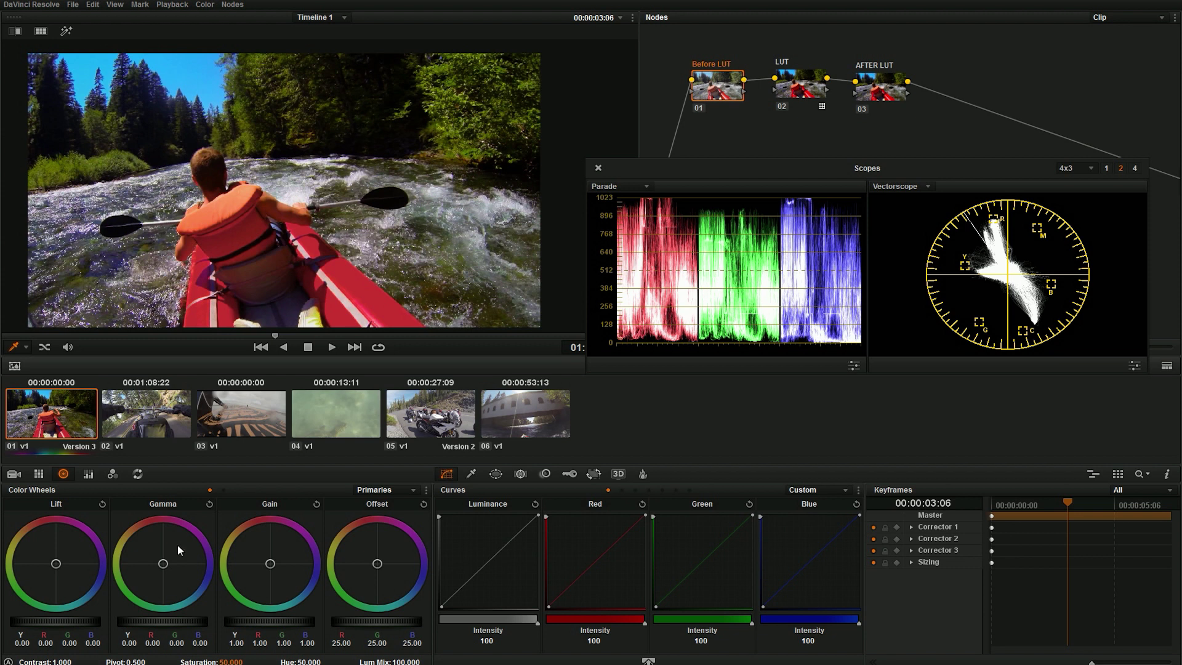
pyautogui.moveTo(173, 618); pyautogui.dragTo(175, 618)
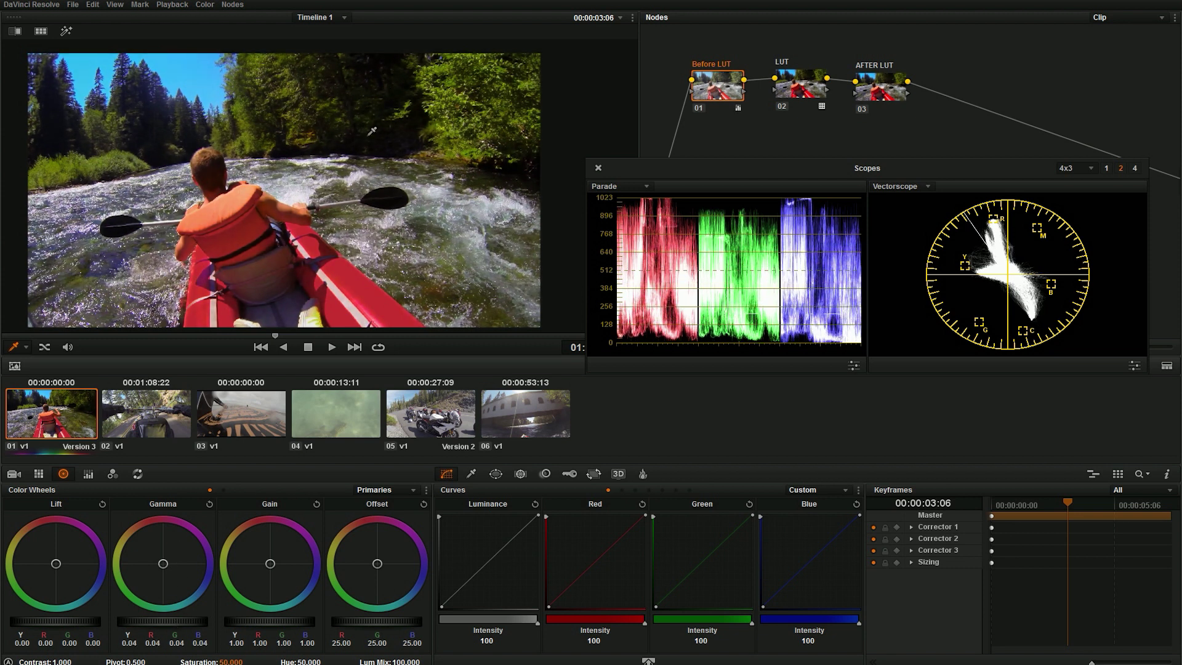
pyautogui.moveTo(59, 621); pyautogui.dragTo(172, 616)
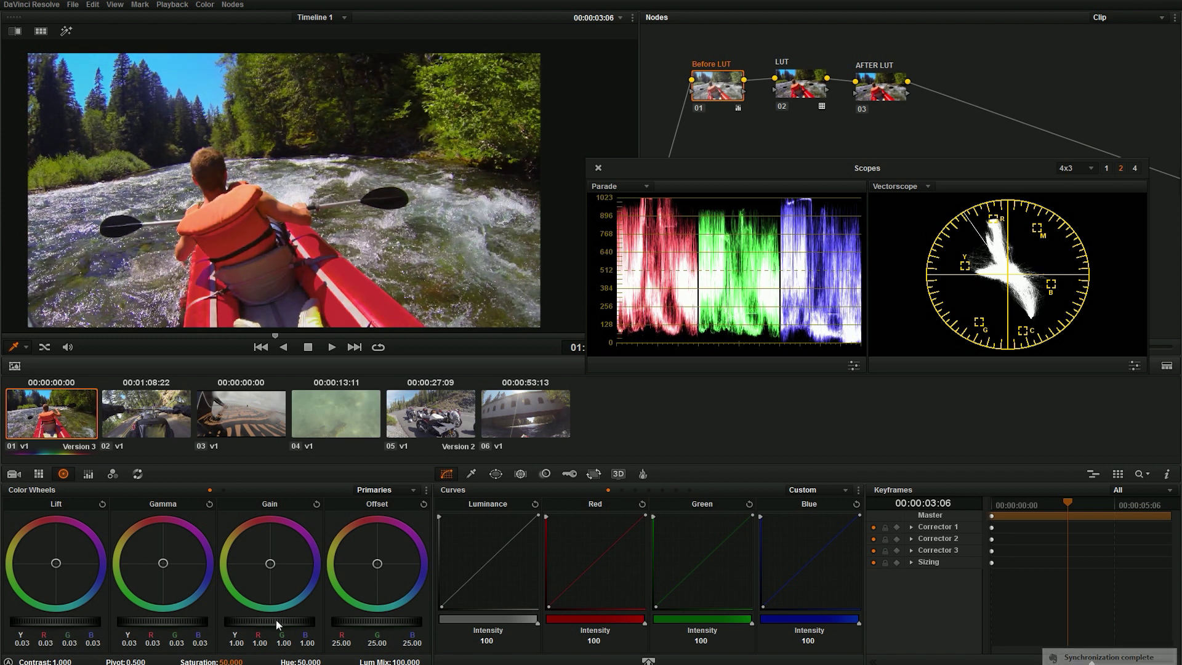
pyautogui.moveTo(290, 618); pyautogui.dragTo(357, 616)
pyautogui.moveTo(199, 617); pyautogui.dragTo(187, 618)
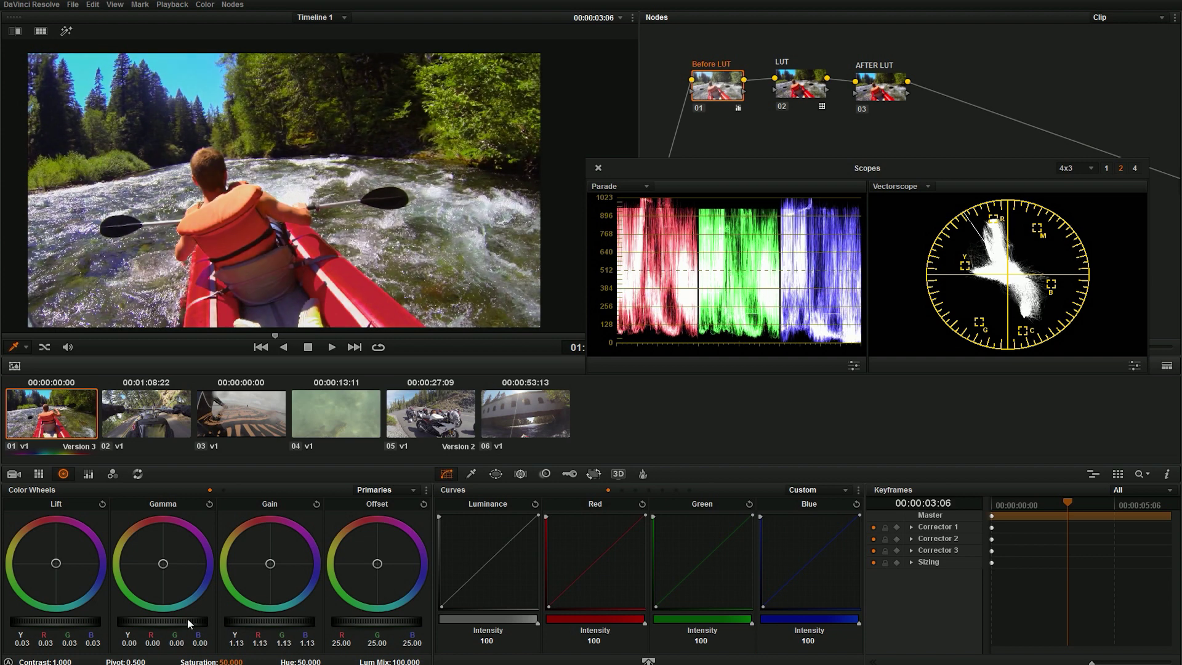
# - Switch repeatedly between Version 1 and Version 3 of the kayak clip to compare the basic grade with the LUT grade
pyautogui.moveTo(163, 335); pyautogui.dragTo(274, 337)
pyautogui.hotkey('ctrl', 'n')
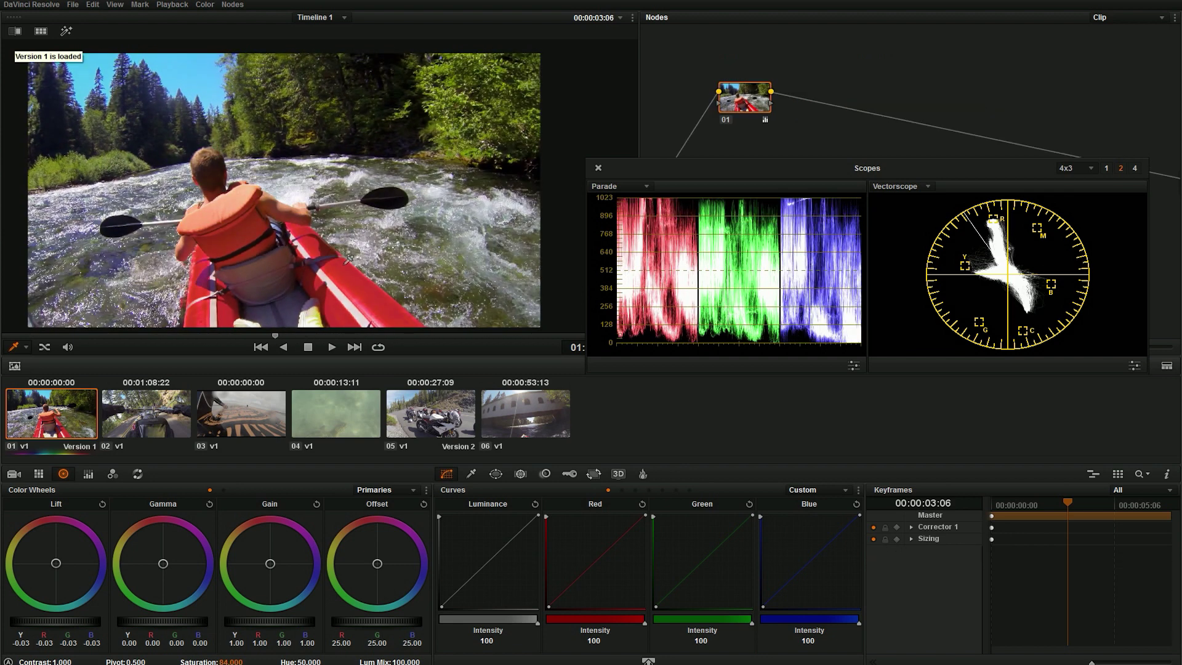
pyautogui.hotkey('ctrl', 'n')
pyautogui.hotkey('ctrl', 'n')
pyautogui.hotkey('ctrl', 'n')
pyautogui.hotkey('ctrl', 'n')
pyautogui.hotkey('ctrl', 'n')
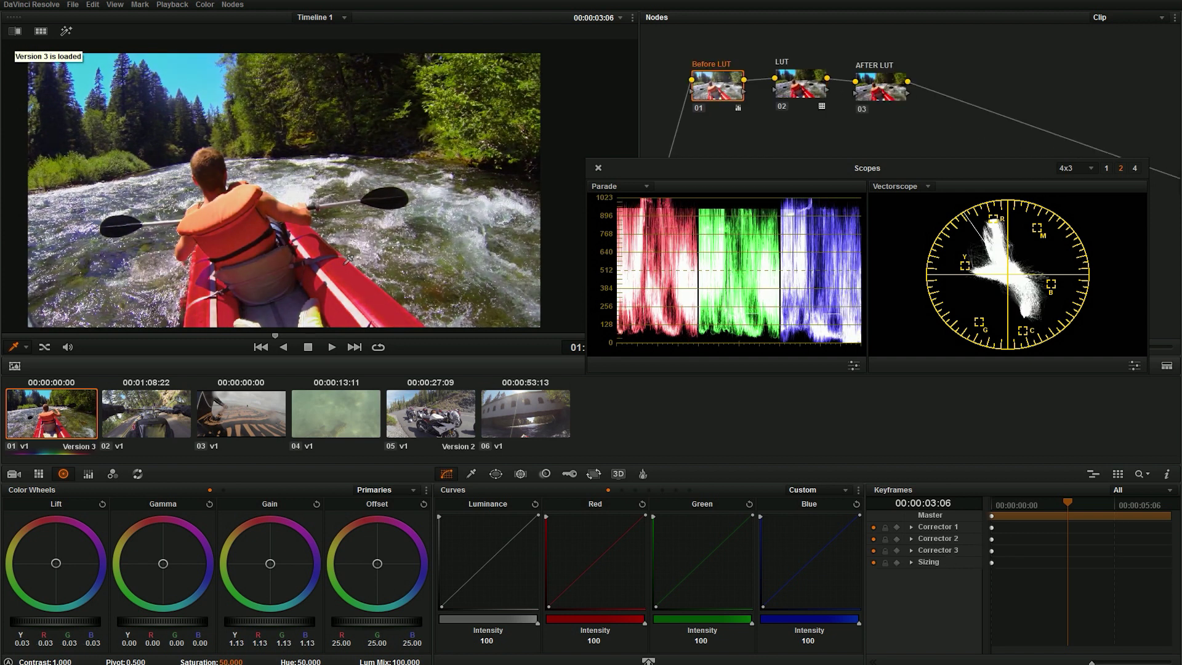
pyautogui.hotkey('ctrl', 'n')
pyautogui.hotkey('ctrl', 'n')
pyautogui.hotkey('ctrl', 'n')
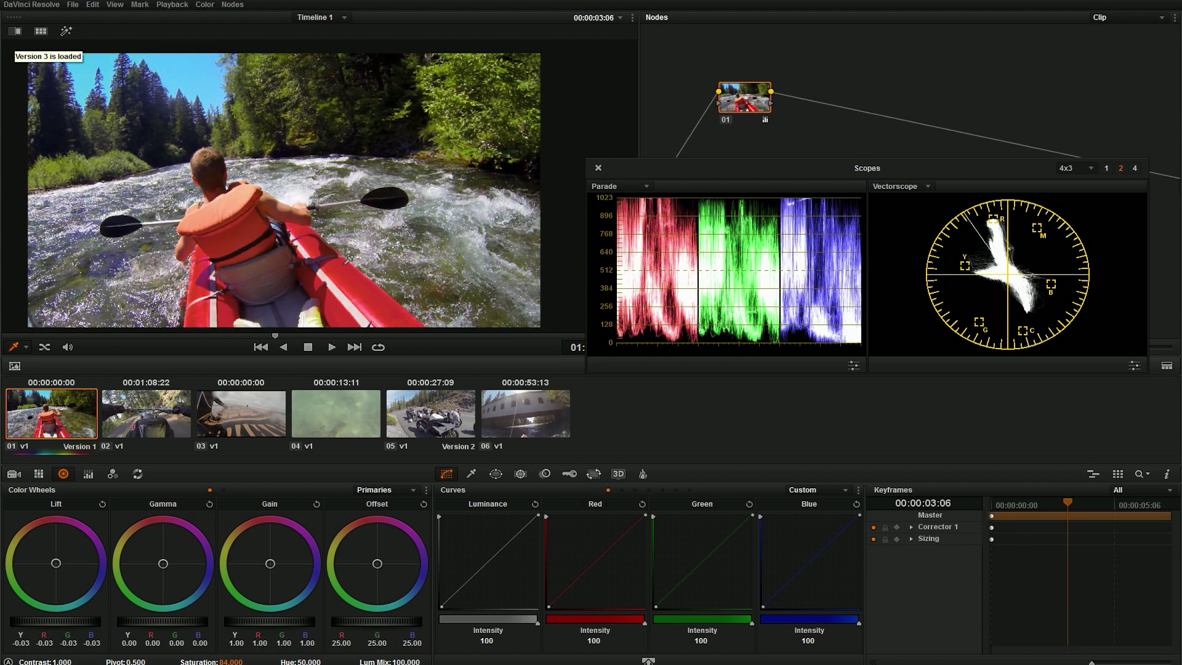
pyautogui.hotkey('ctrl', 'n')
pyautogui.hotkey('ctrl', 'n')
pyautogui.hotkey('ctrl', 'n')
pyautogui.hotkey('ctrl', 'n')
pyautogui.hotkey('ctrl', 'n')
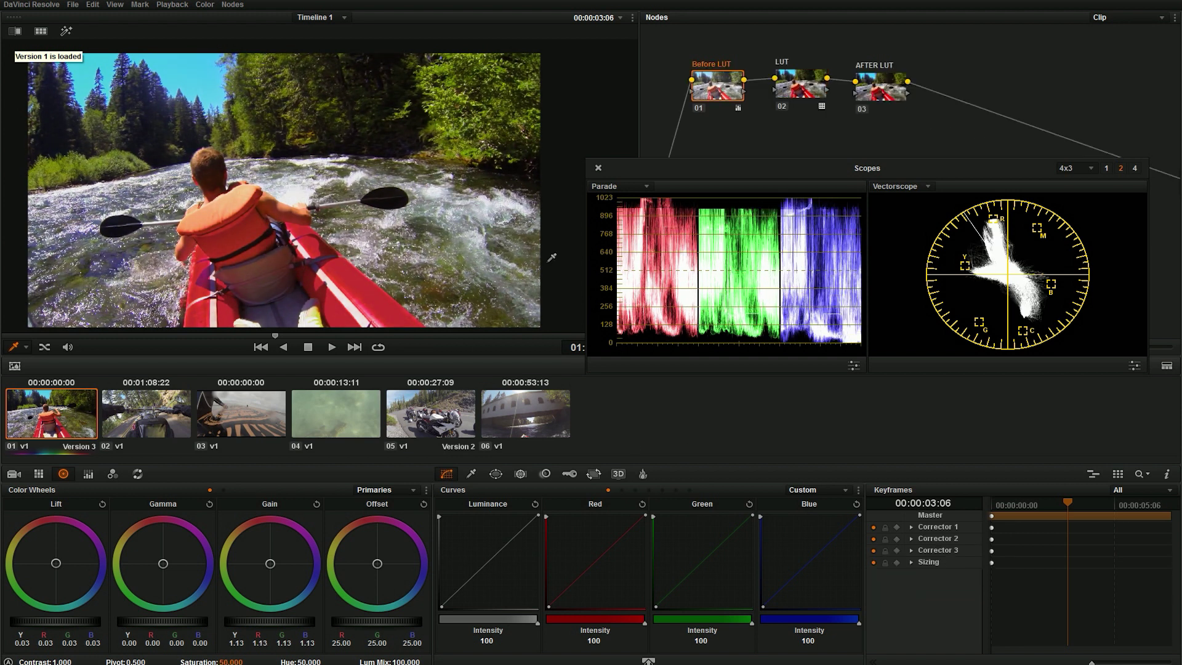
pyautogui.hotkey('ctrl', 'n')
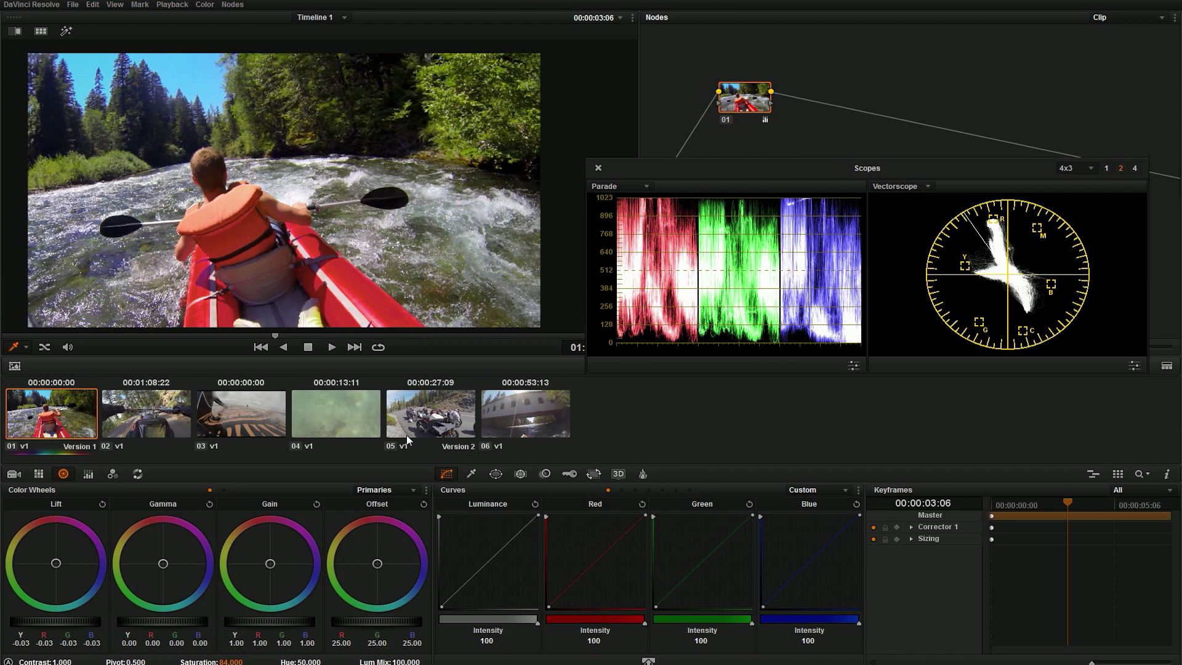
pyautogui.hotkey('ctrl', 'b')
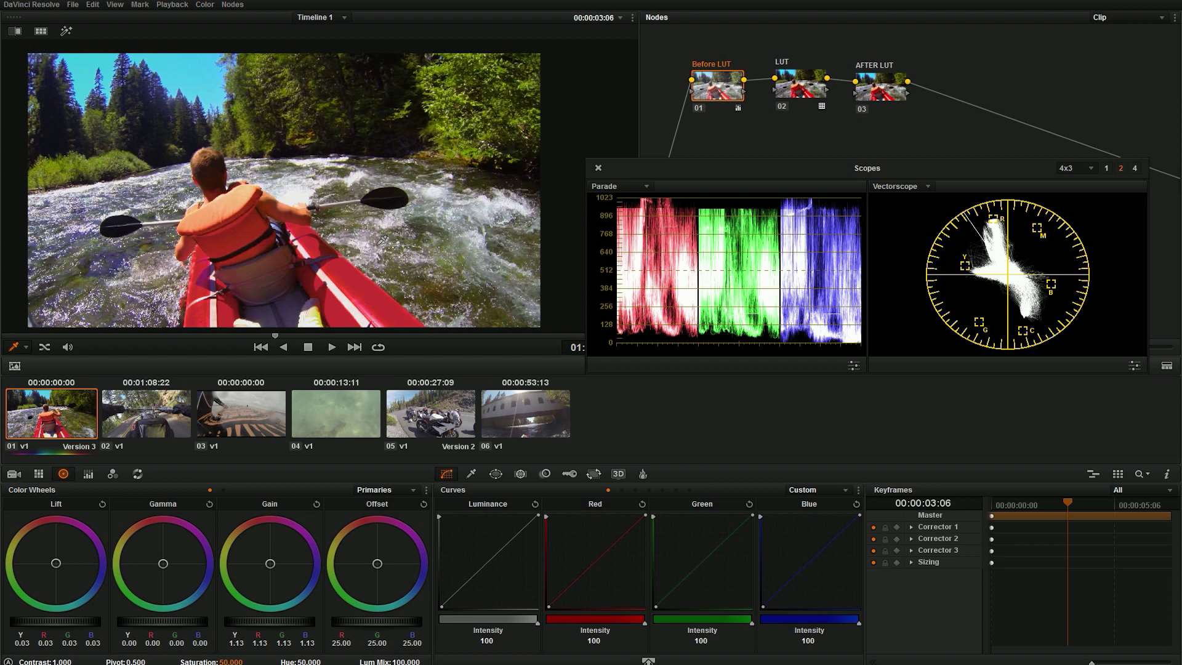
# - At frame 00:00:03:17, qualify the kayak's red on the AFTER LUT node with denoise 14.4 and check the highlighted selection
pyautogui.moveTo(135, 338); pyautogui.dragTo(228, 334)
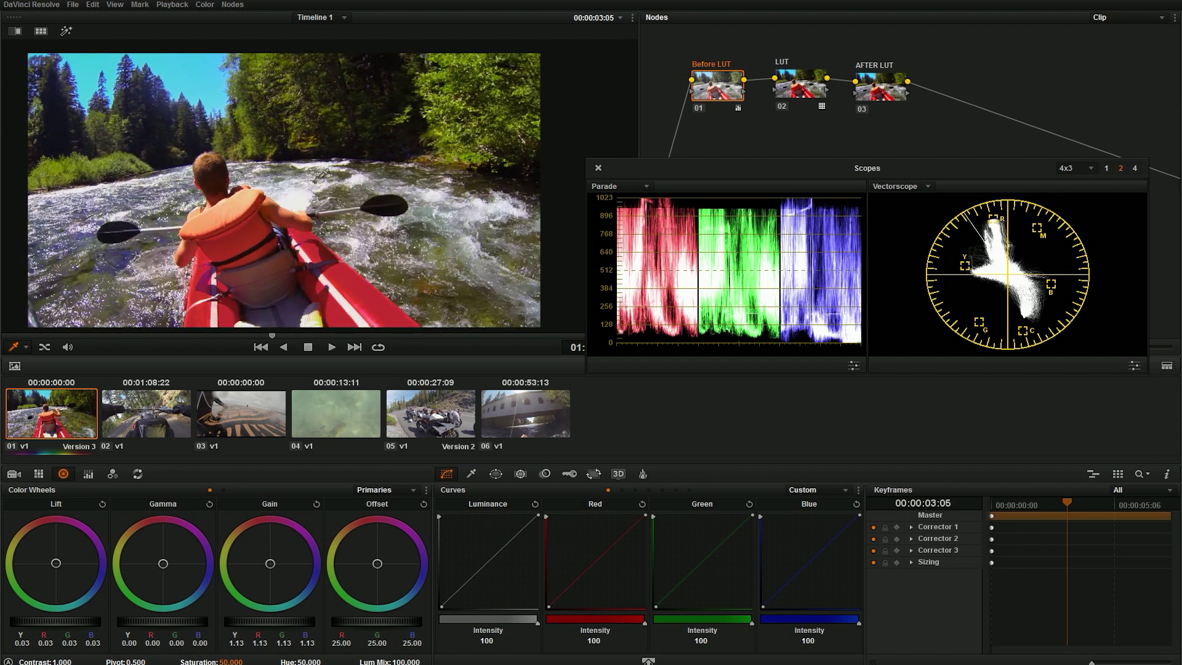
pyautogui.click(312, 335)
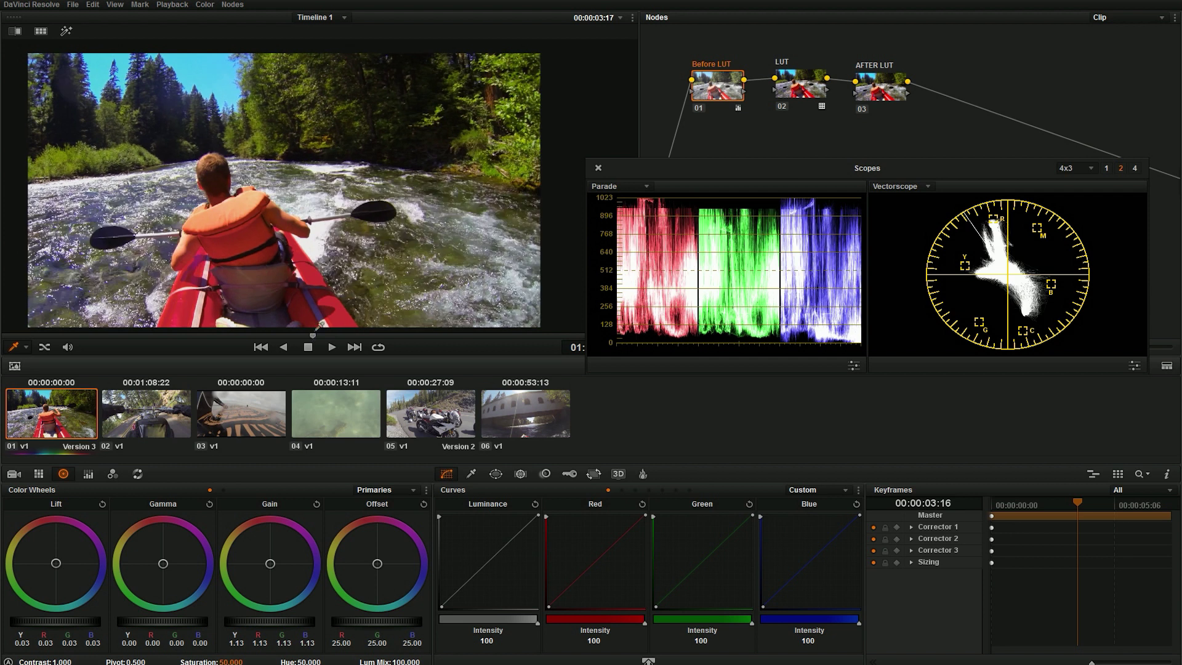
pyautogui.click(882, 83)
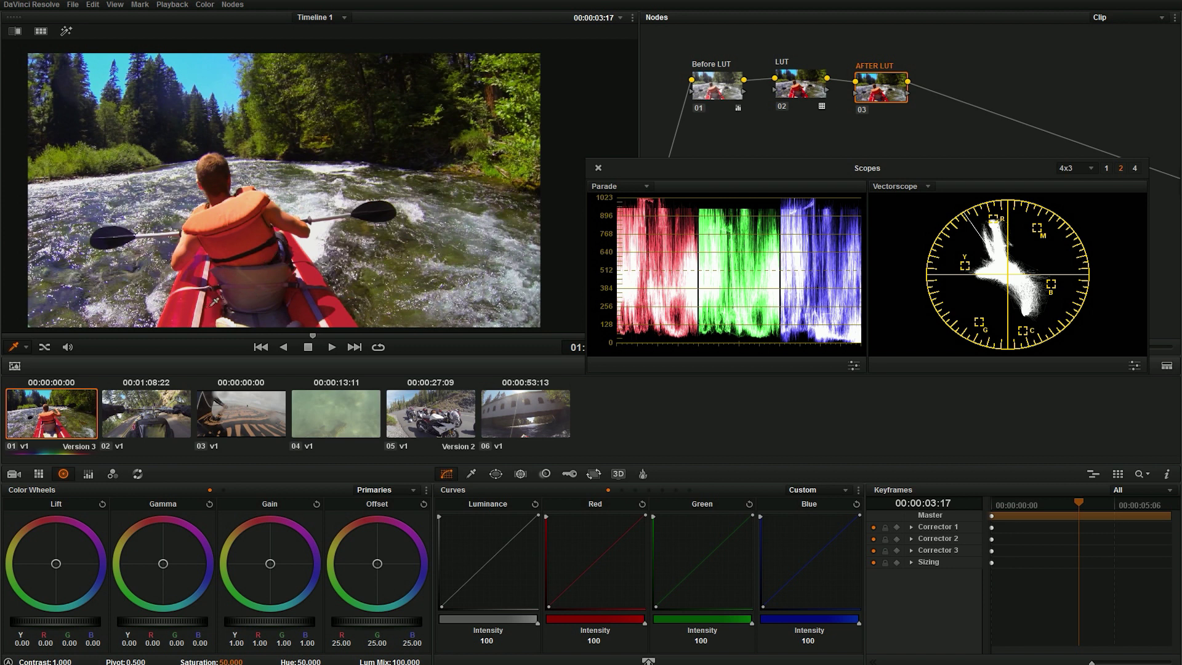
pyautogui.click(471, 473)
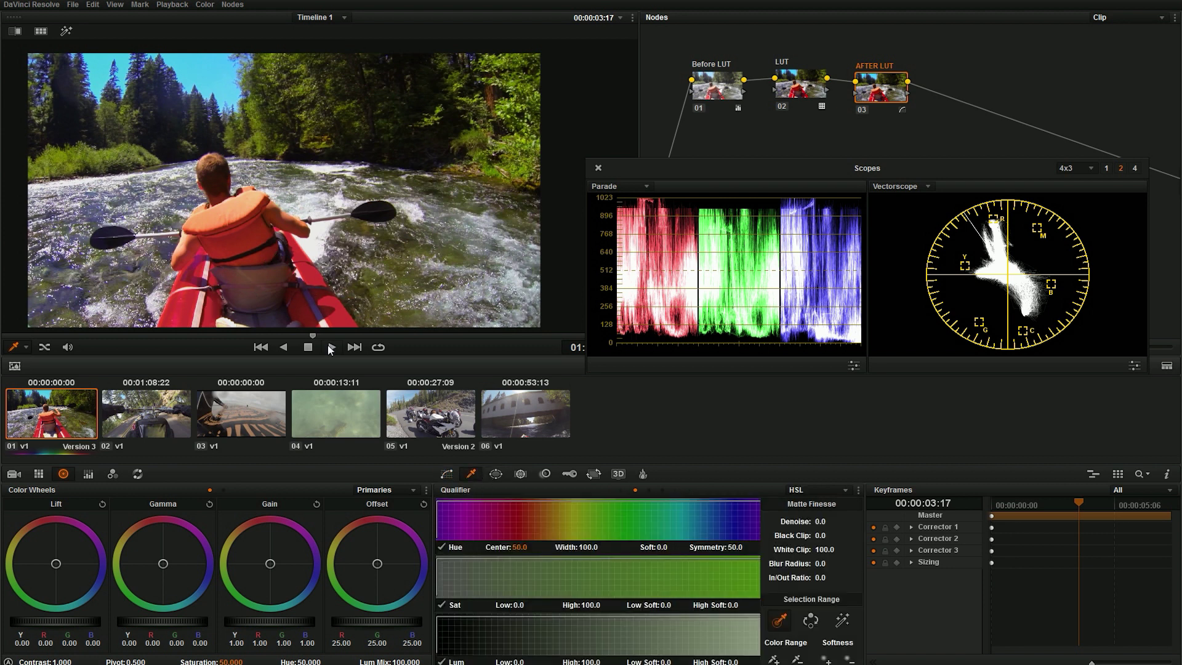
pyautogui.click(210, 309)
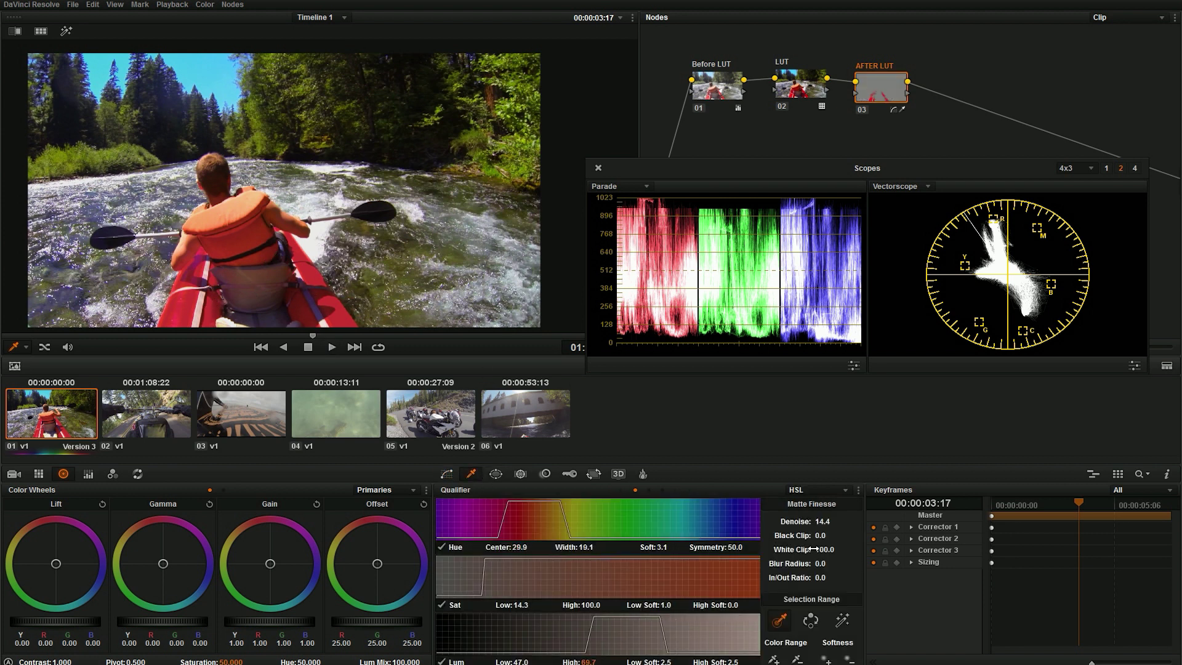
pyautogui.click(842, 621)
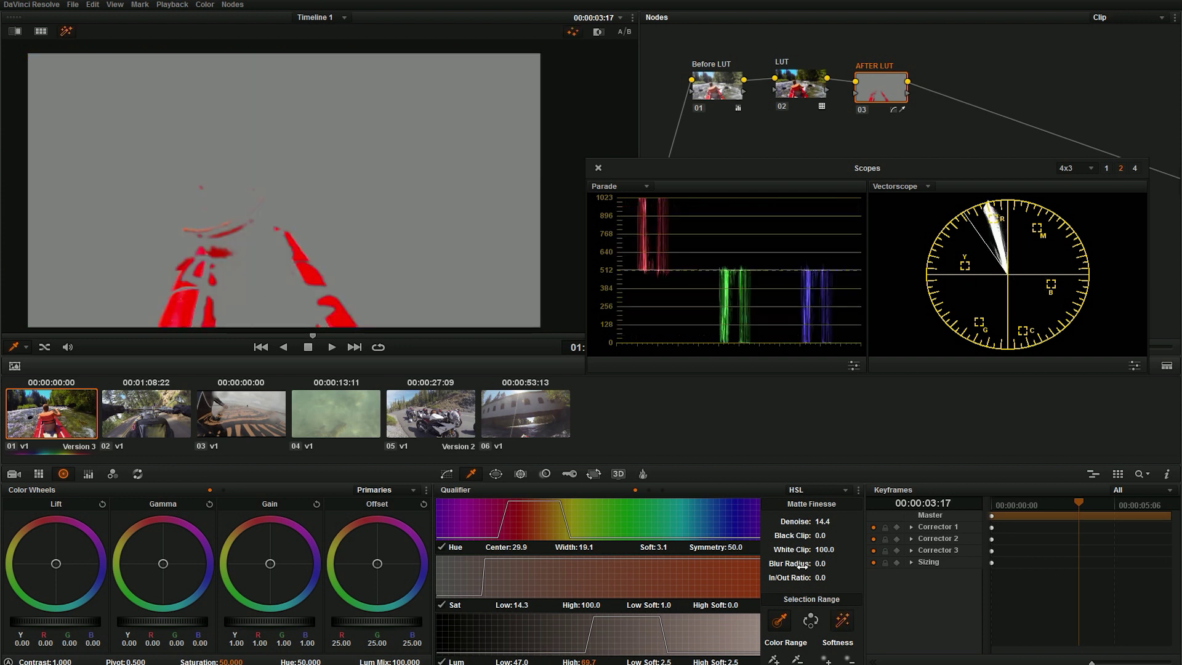
pyautogui.click(841, 621)
# - Set the saturation of the qualified red to 33.6 and toggle the AFTER LUT node off and on to compare
pyautogui.moveTo(242, 661)
pyautogui.mouseDown()
pyautogui.moveTo(227, 661)
pyautogui.moveTo(245, 660)
pyautogui.mouseUp()
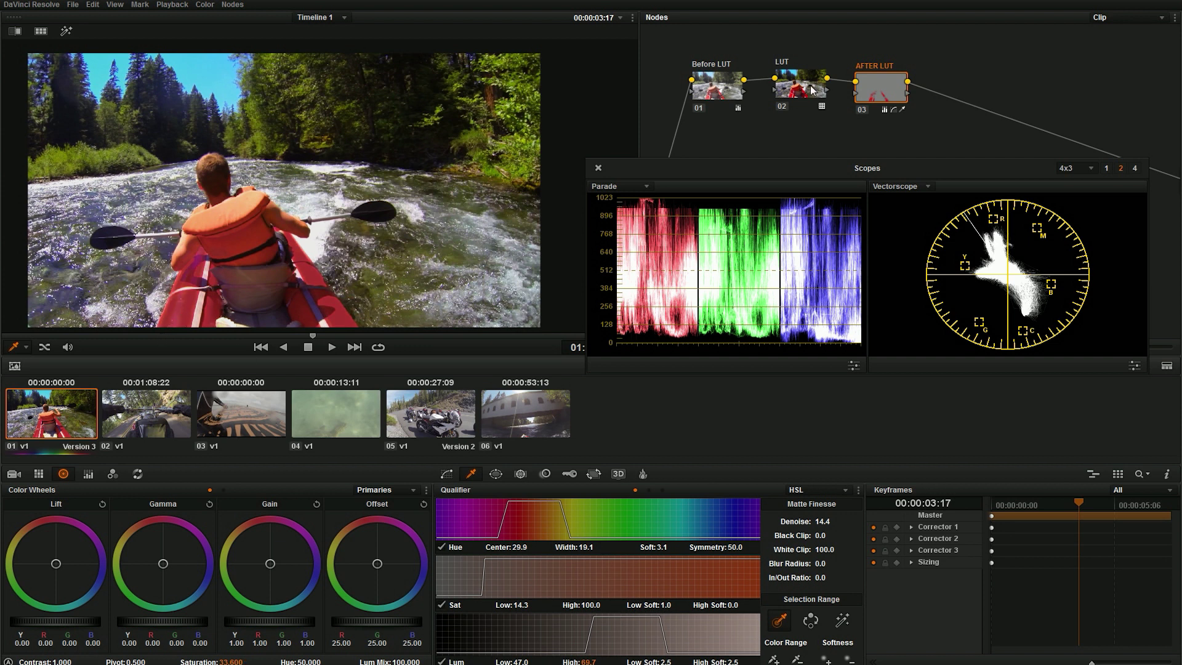
pyautogui.click(859, 110)
pyautogui.click(860, 111)
pyautogui.click(863, 111)
pyautogui.click(862, 112)
pyautogui.click(862, 112)
pyautogui.click(862, 112)
# - Reposition the AFTER LUT node beside the LUT node and check the grade at an earlier frame of the kayak clip
pyautogui.moveTo(873, 93); pyautogui.dragTo(871, 94)
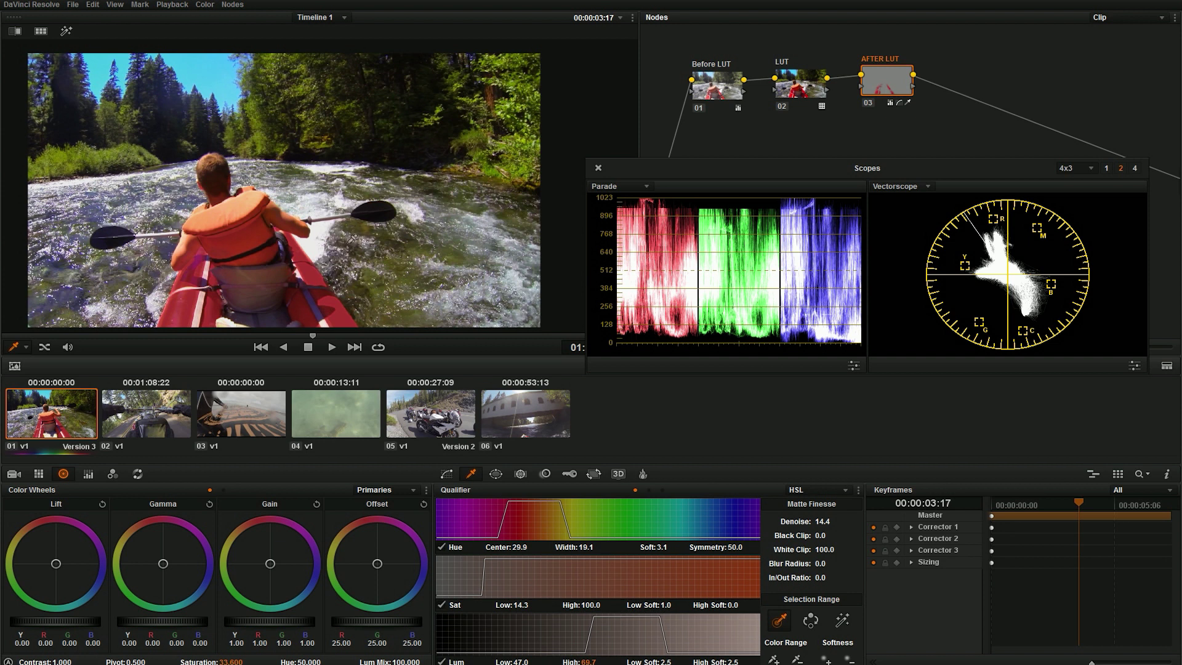
pyautogui.moveTo(889, 98); pyautogui.dragTo(880, 106)
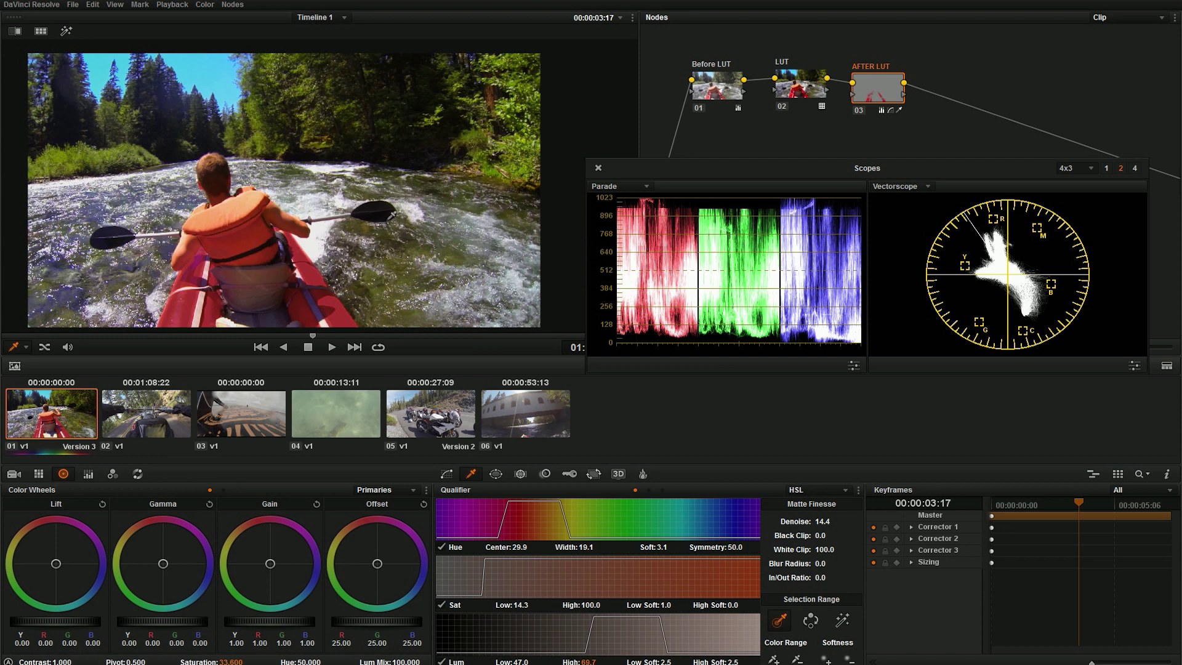
pyautogui.moveTo(142, 336)
pyautogui.mouseDown()
pyautogui.moveTo(433, 312)
pyautogui.moveTo(135, 336)
pyautogui.mouseUp()
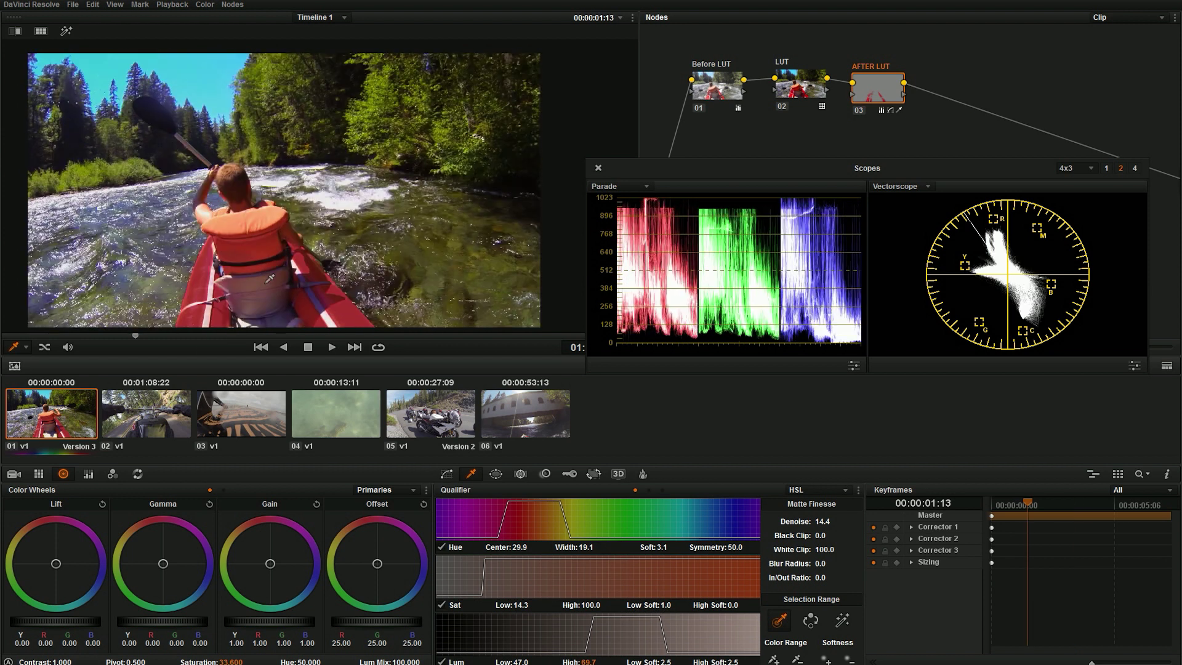
# - On the motorcycle handlebar clip, add a second serial node with the GC_Hangtime 3D LUT GC_Protune_to_709 and check it across the clip
pyautogui.click(147, 411)
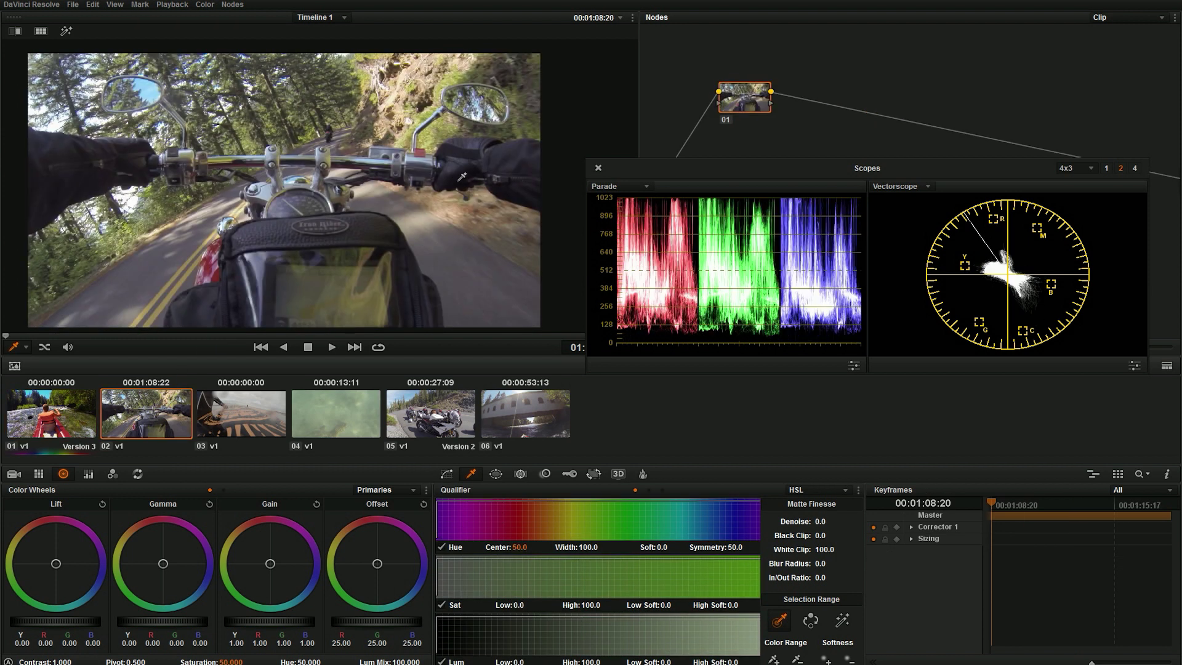
pyautogui.hotkey('alt', 's')
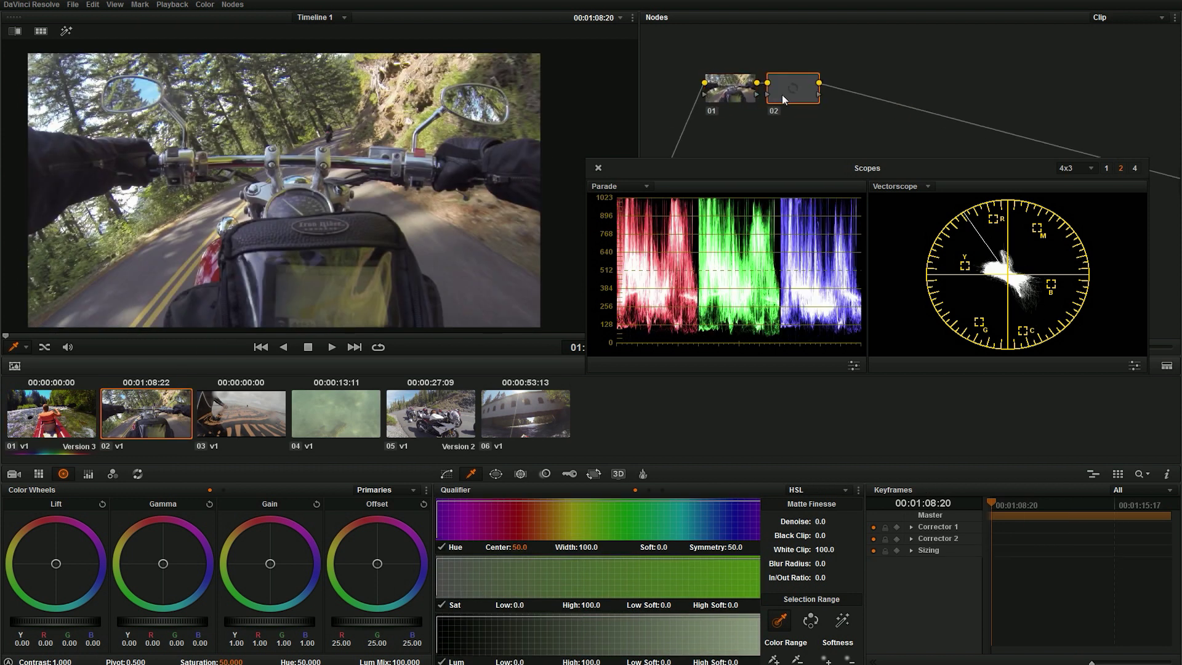
pyautogui.rightClick(795, 89)
pyautogui.moveTo(864, 202)
pyautogui.moveTo(974, 362)
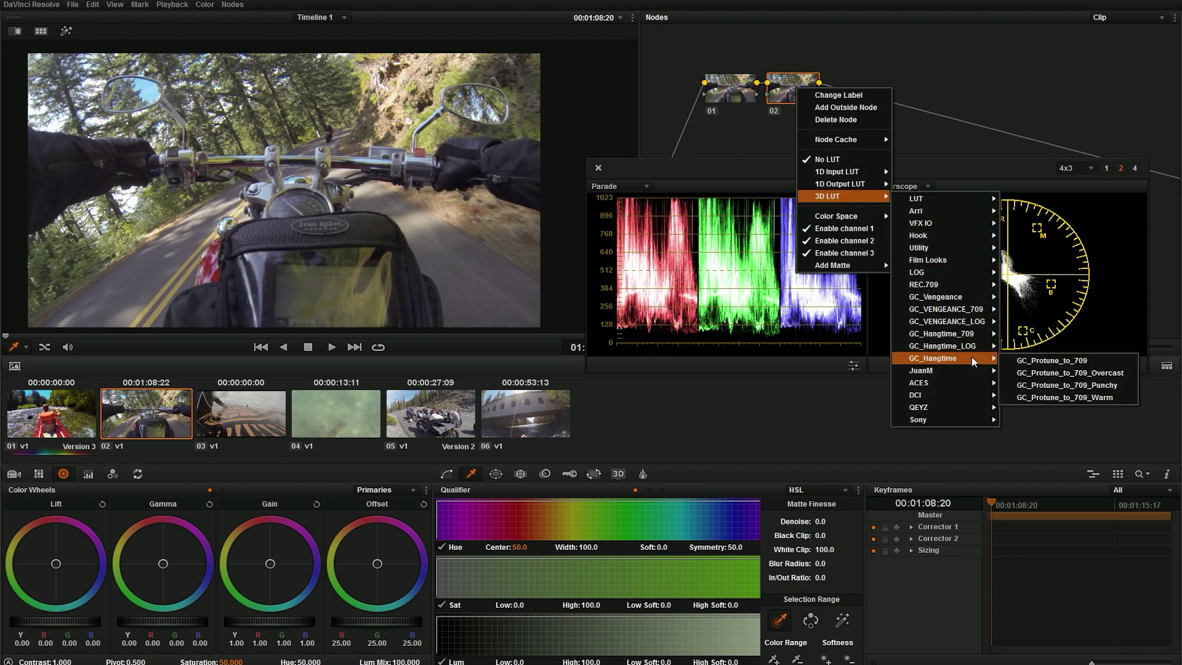
pyautogui.click(1046, 363)
pyautogui.moveTo(101, 335); pyautogui.dragTo(403, 335)
# - On the first node of the motorcycle clip, set the gamma to -0.04 and the gain to 0.94
pyautogui.click(733, 98)
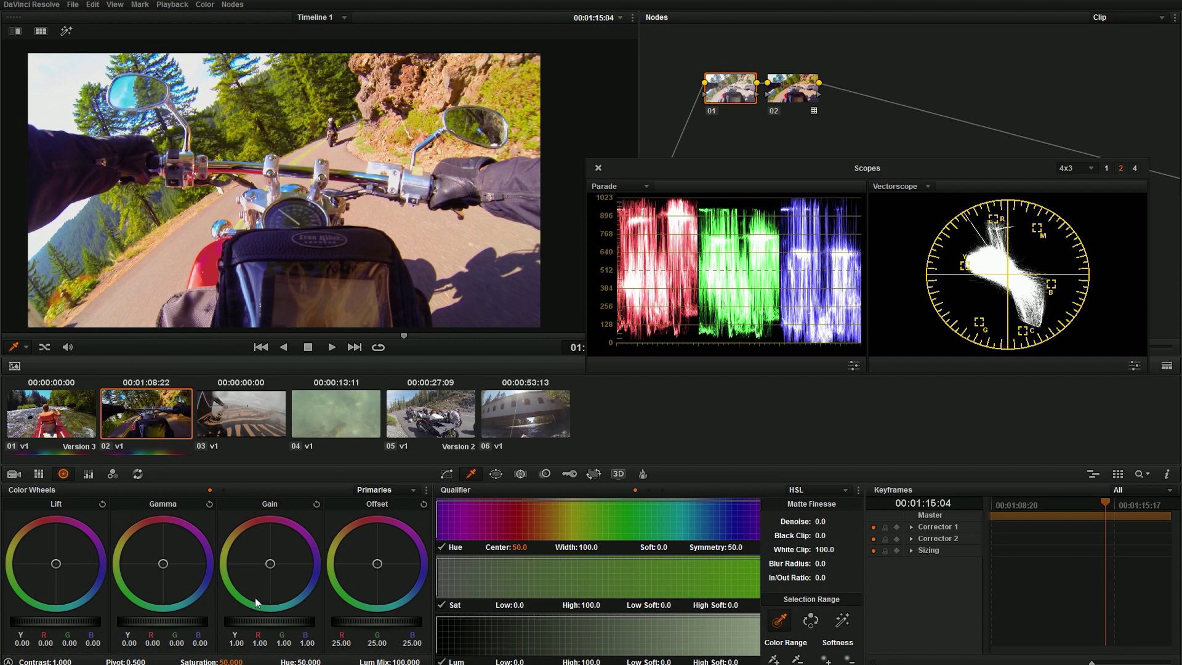
pyautogui.moveTo(191, 628); pyautogui.dragTo(189, 635)
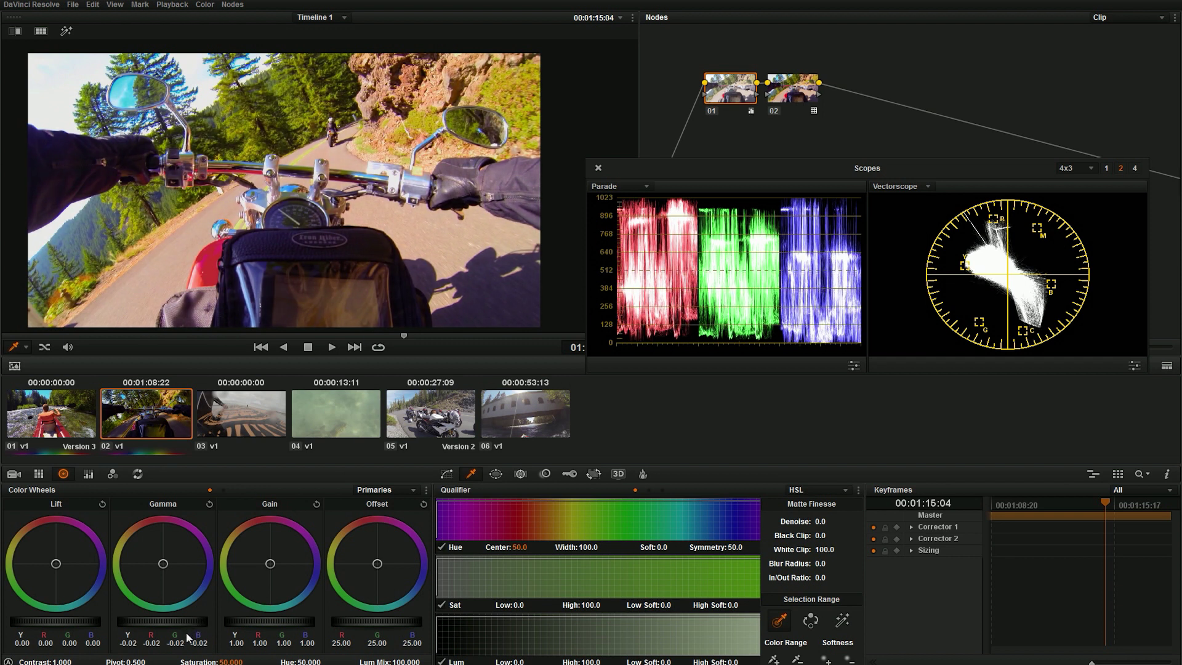
pyautogui.moveTo(268, 629); pyautogui.dragTo(261, 628)
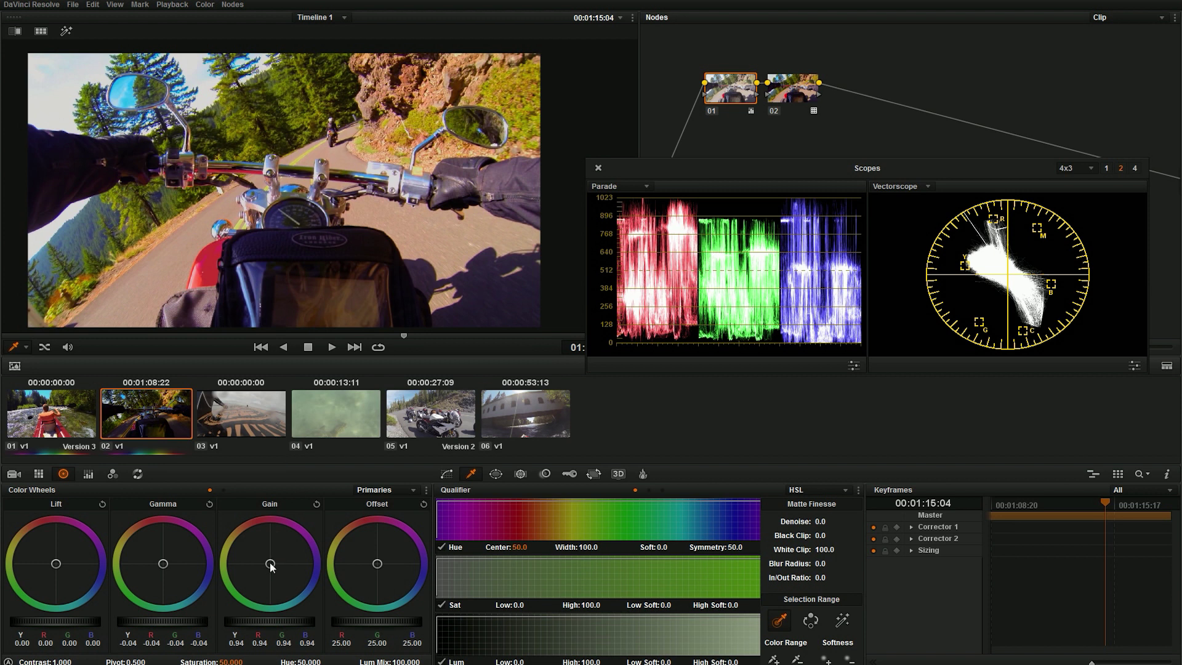
# - Shift the gain to red 0.92, green 0.94 and blue 0.95, set lift to 0.02 and saturation to 39.8, and play the clip
pyautogui.moveTo(270, 566); pyautogui.dragTo(274, 569)
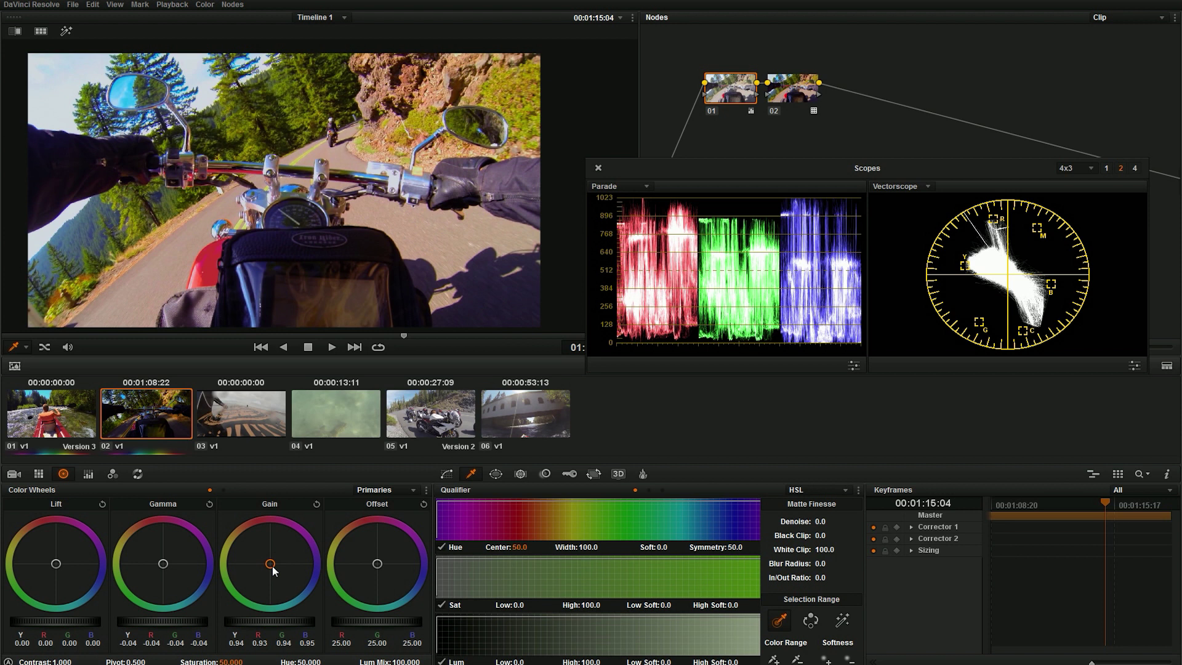
pyautogui.moveTo(275, 573); pyautogui.dragTo(273, 574)
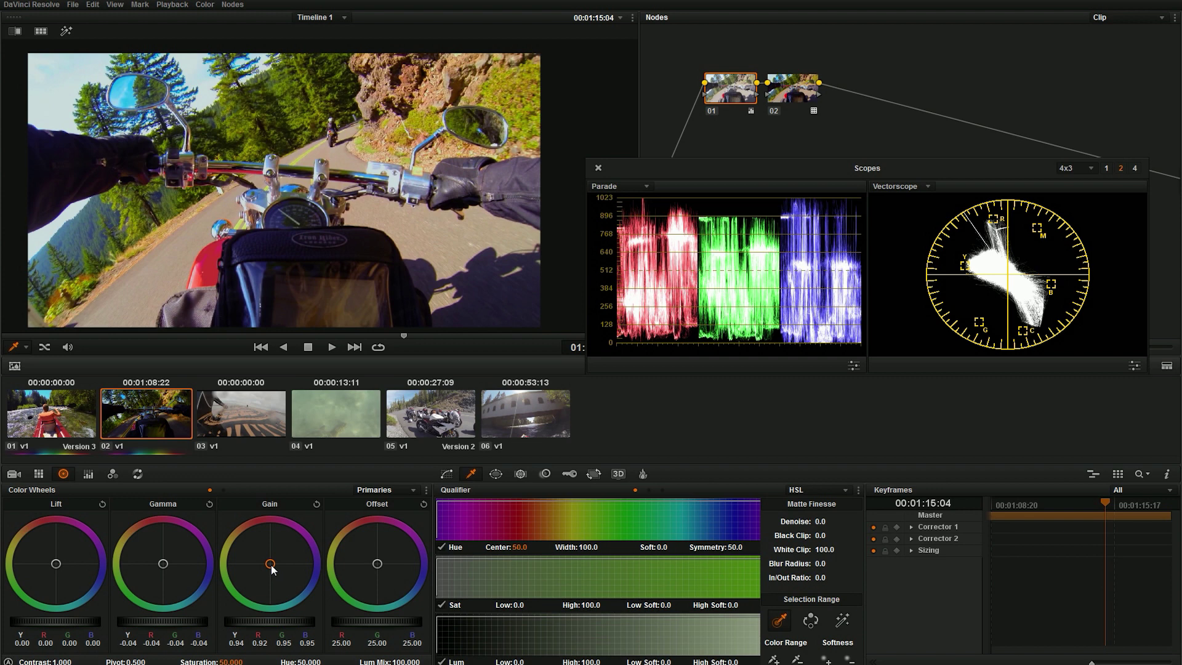
pyautogui.moveTo(271, 570); pyautogui.dragTo(271, 568)
pyautogui.press('space')
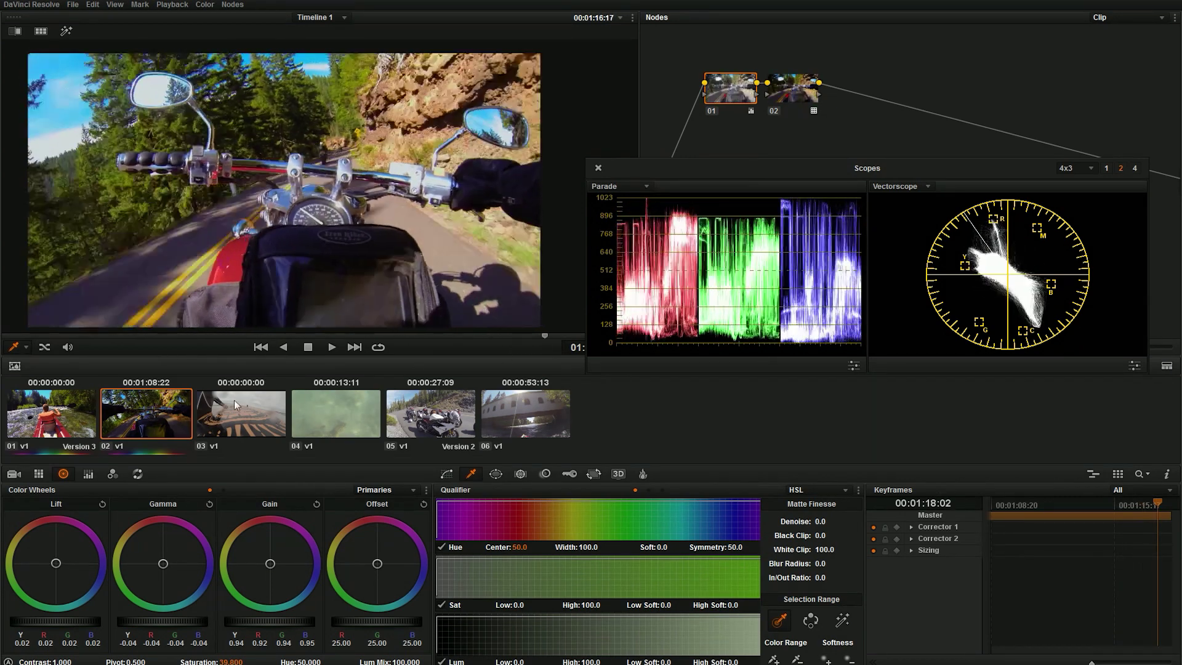
# - On the surfboard clip, add a second serial node and apply the GC_Hangtime 3D LUT GC_Protune_to_709 to it
pyautogui.click(235, 419)
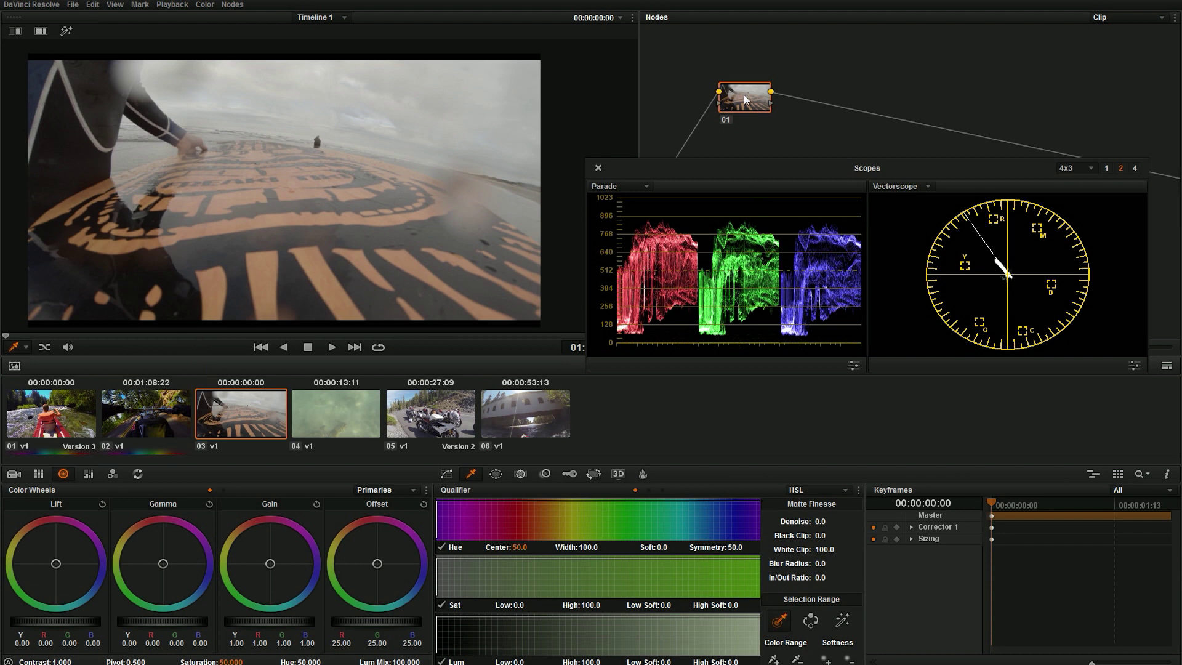
pyautogui.moveTo(1001, 376)
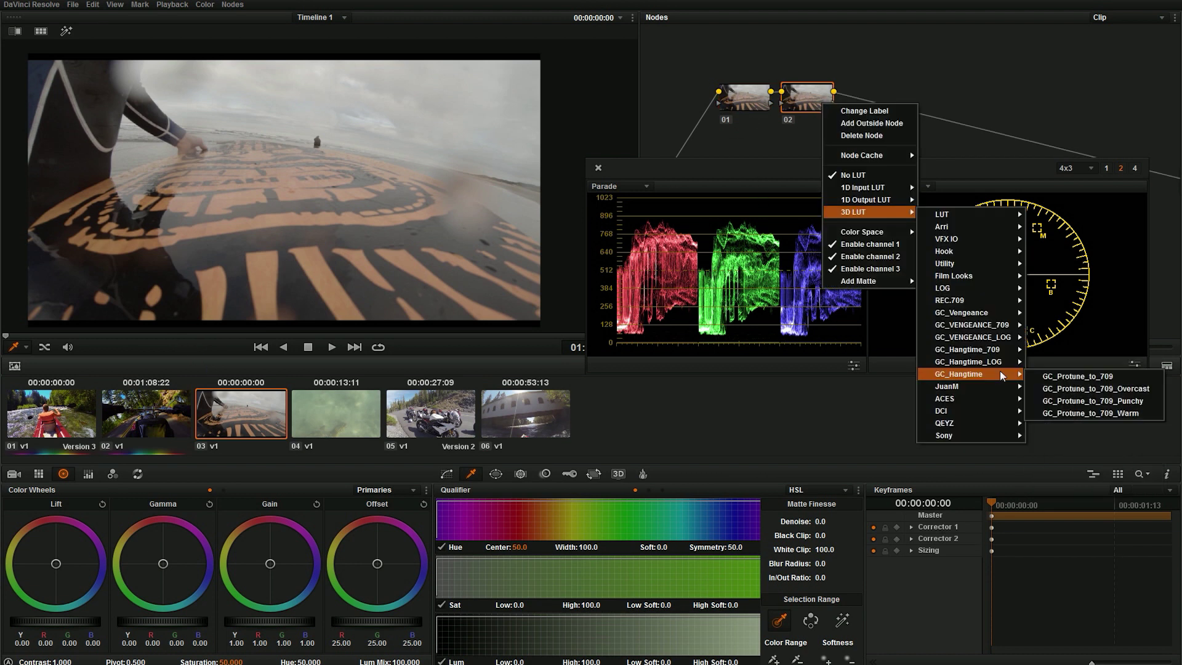
pyautogui.click(1077, 376)
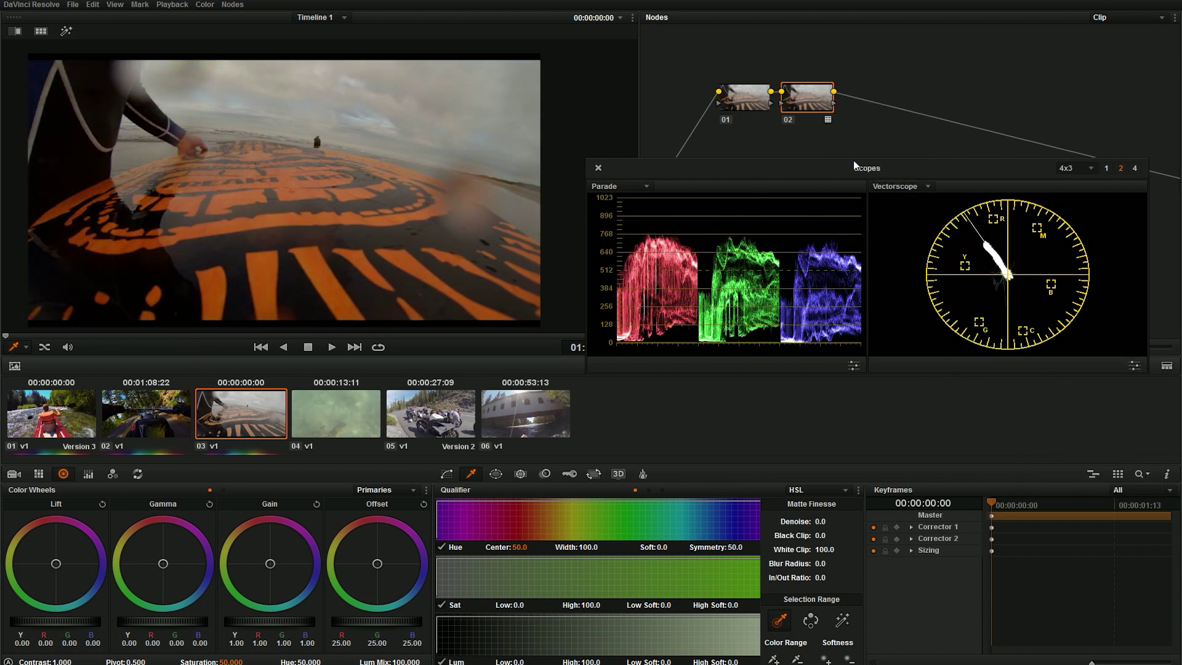
# - On the surfboard clip's first node, set gamma to -0.03, gain to 1.11 and saturation to 53.4, and review the clip
pyautogui.click(739, 99)
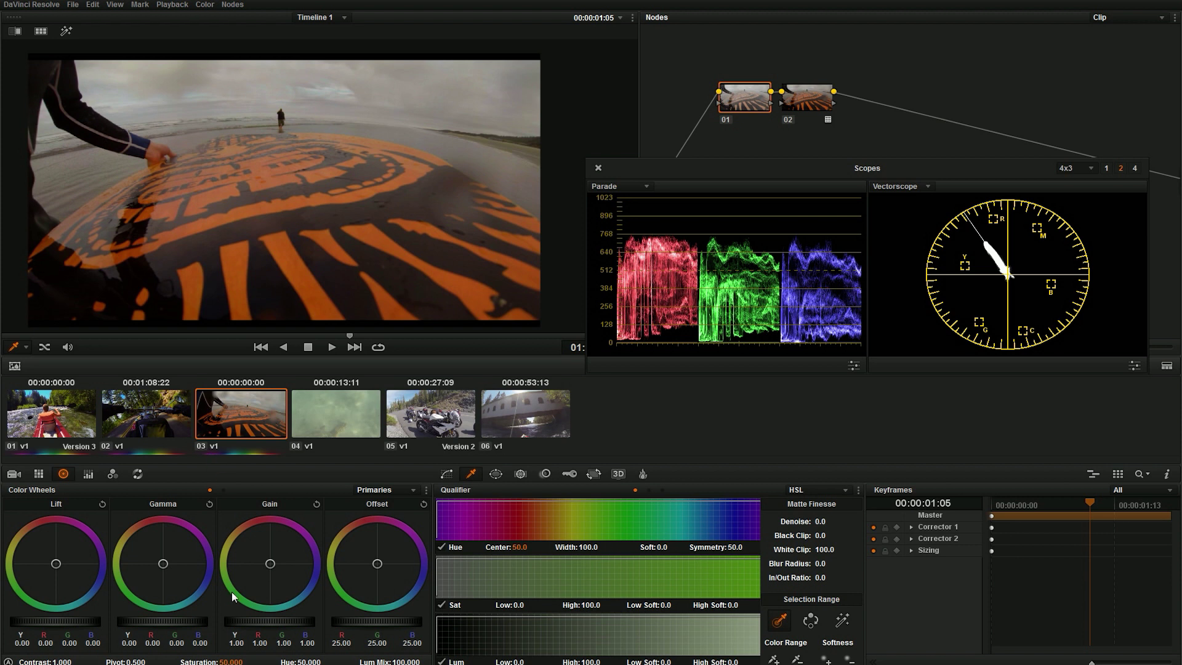
pyautogui.moveTo(174, 621); pyautogui.dragTo(176, 619)
pyautogui.moveTo(273, 625); pyautogui.dragTo(283, 623)
pyautogui.moveTo(173, 617); pyautogui.dragTo(171, 616)
pyautogui.moveTo(228, 662); pyautogui.dragTo(240, 661)
pyautogui.press('space')
pyautogui.press('space')
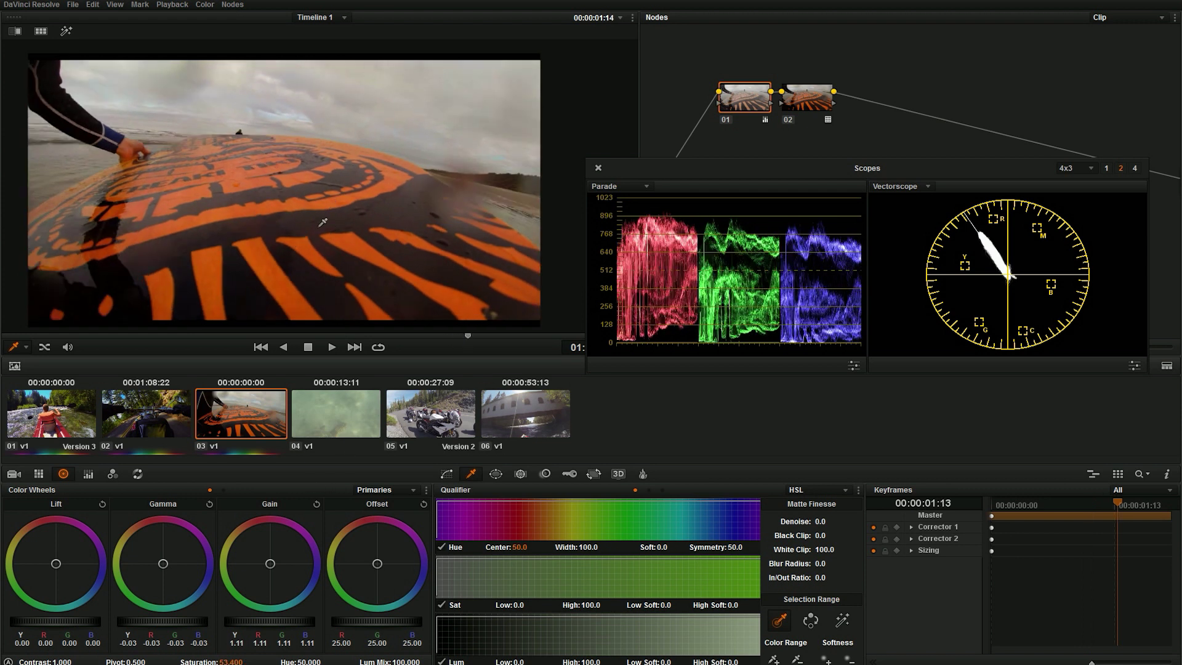
pyautogui.moveTo(203, 335); pyautogui.dragTo(433, 336)
# - On the underwater turtle clip, add a second serial node with the GC_Hangtime 3D LUT GC_Protune_to_709 and check it at several frames
pyautogui.click(335, 411)
pyautogui.moveTo(173, 334)
pyautogui.mouseDown()
pyautogui.moveTo(419, 356)
pyautogui.moveTo(309, 334)
pyautogui.moveTo(395, 337)
pyautogui.mouseUp()
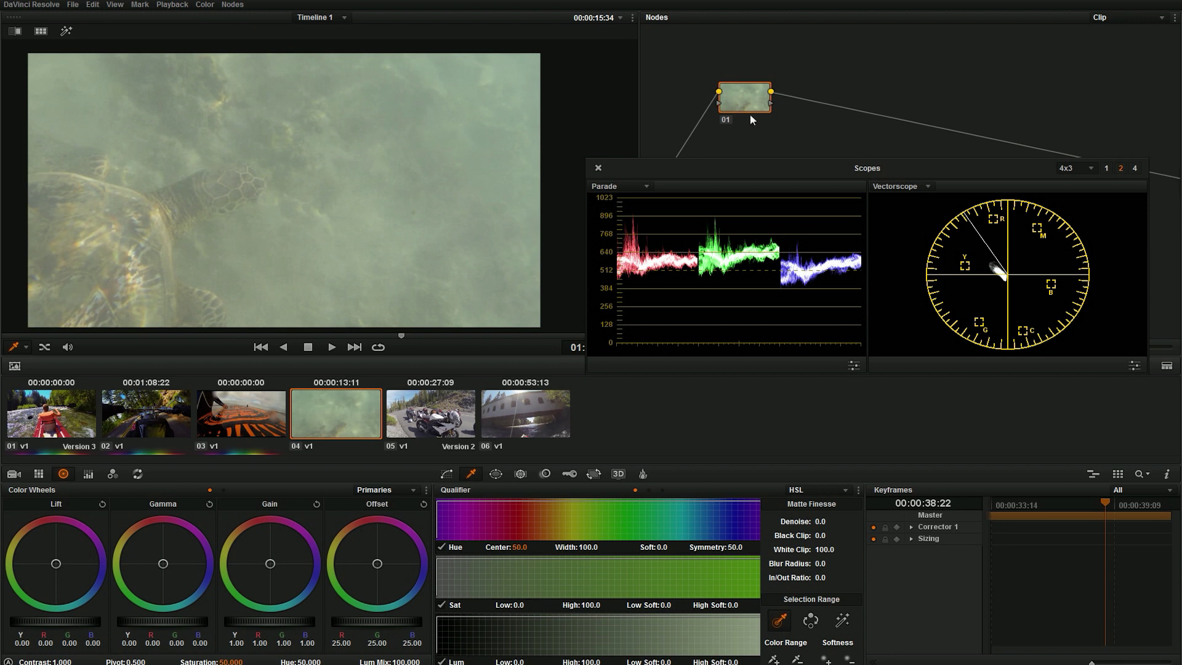
pyautogui.hotkey('alt', 's')
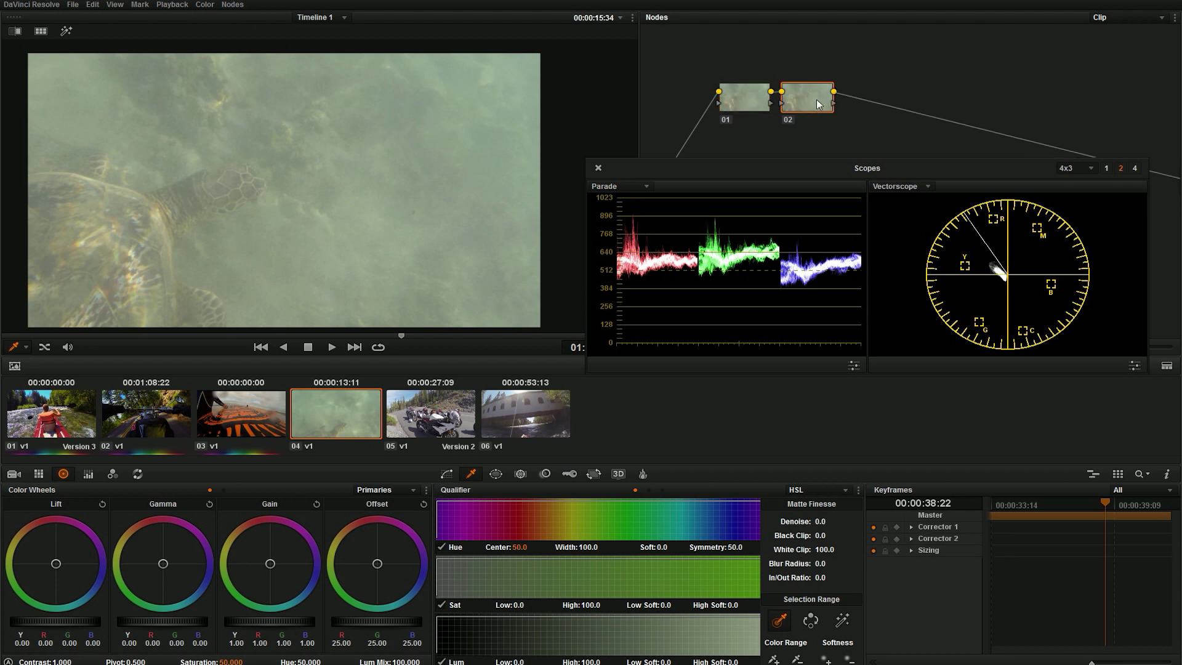
pyautogui.rightClick(818, 102)
pyautogui.moveTo(889, 210)
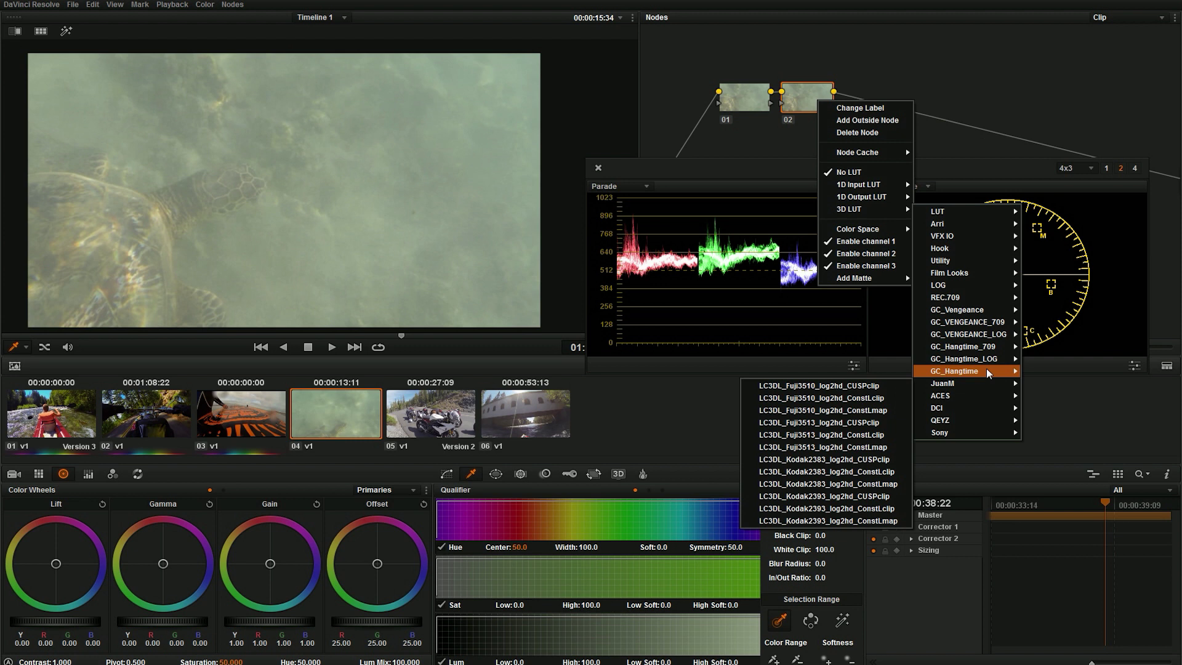
pyautogui.moveTo(985, 371)
pyautogui.click(1061, 373)
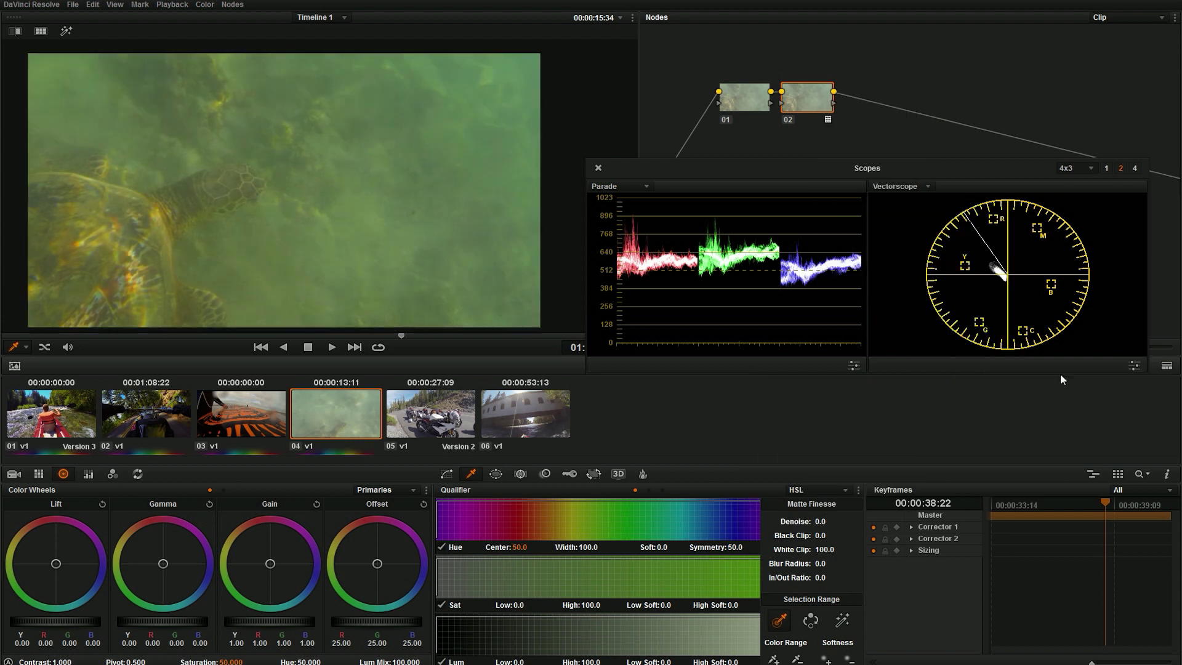
pyautogui.moveTo(282, 323); pyautogui.dragTo(416, 332)
pyautogui.moveTo(185, 336); pyautogui.dragTo(315, 345)
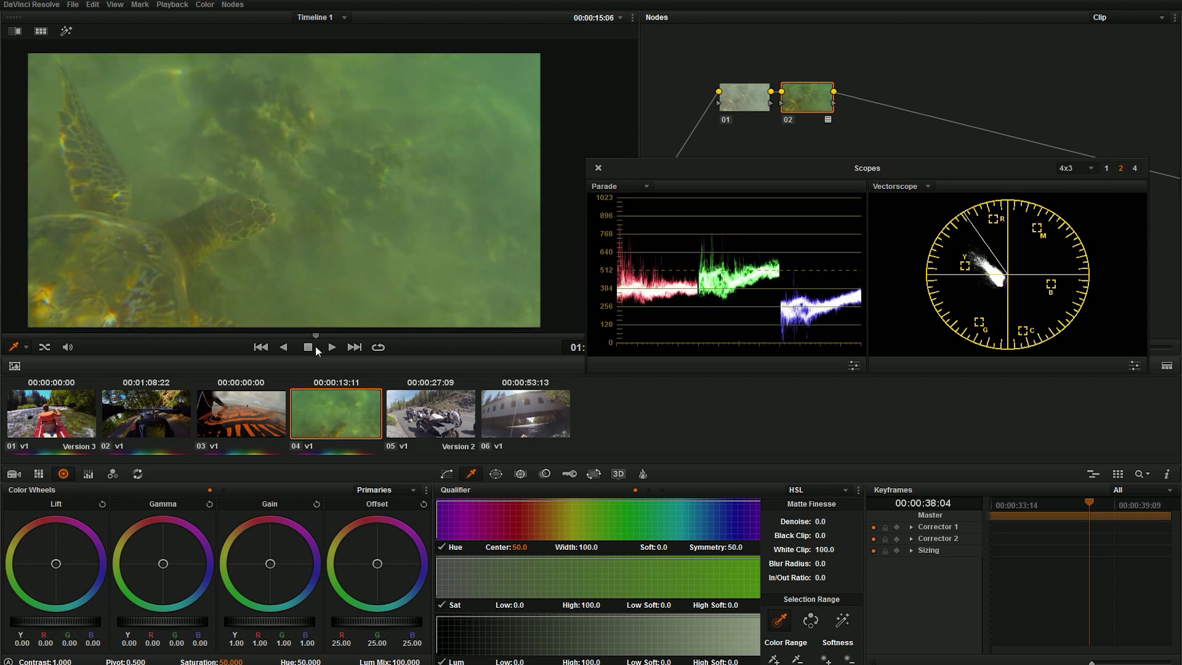
# - Apply the GC_Hangtime_LOG 3D LUT GC_Hangtime_Aqua_Two-LOG to the turtle clip's second node and check it across several frames
pyautogui.rightClick(797, 92)
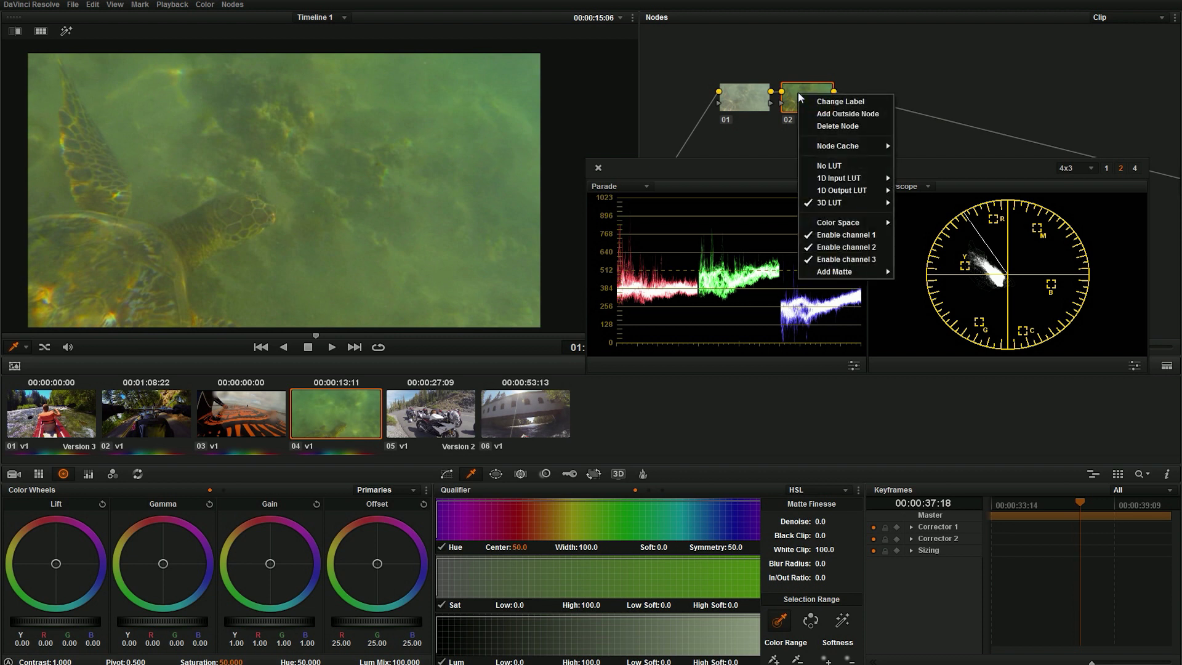
pyautogui.moveTo(866, 200)
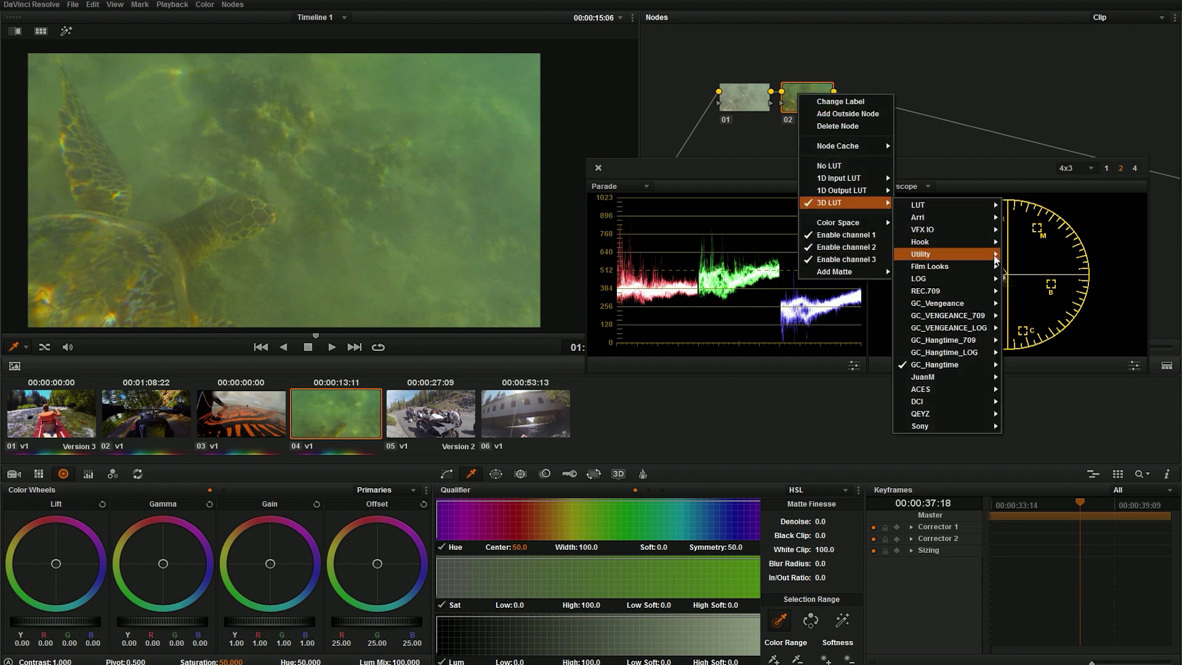
pyautogui.moveTo(979, 353)
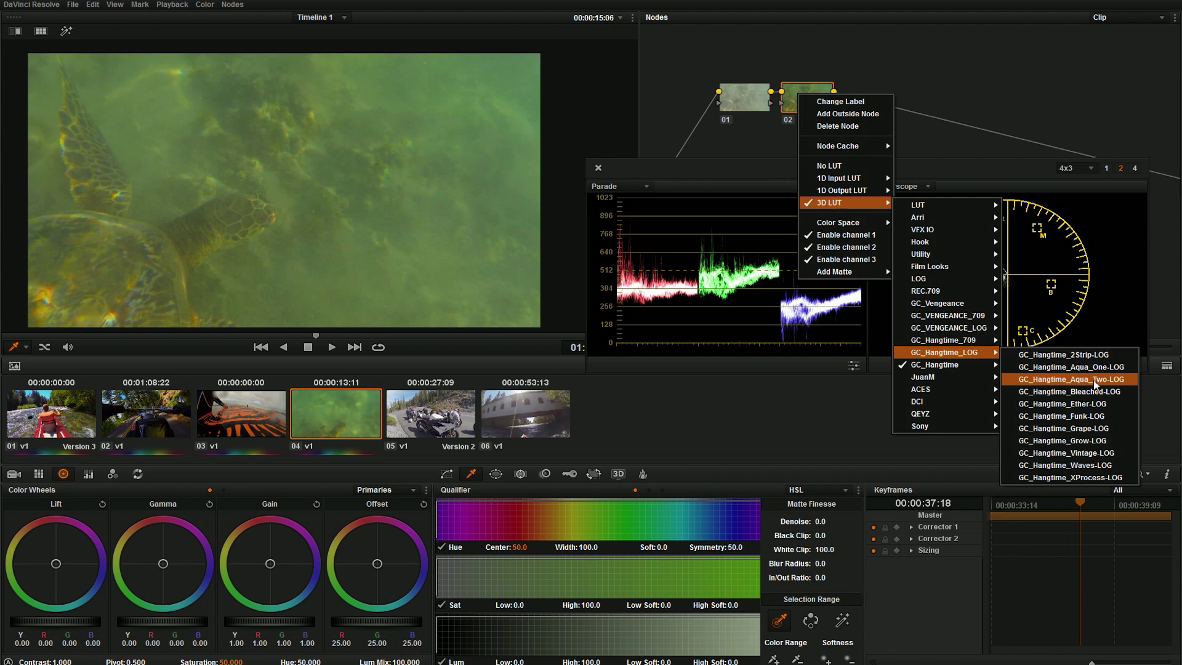
pyautogui.click(1094, 380)
pyautogui.click(153, 335)
pyautogui.moveTo(152, 333); pyautogui.dragTo(385, 320)
# - Add a second grade version to the turtle clip with the GC_Hangtime 3D LUT GC_Protune_to_709 on its second node
pyautogui.hotkey('ctrl', 'y')
pyautogui.rightClick(823, 103)
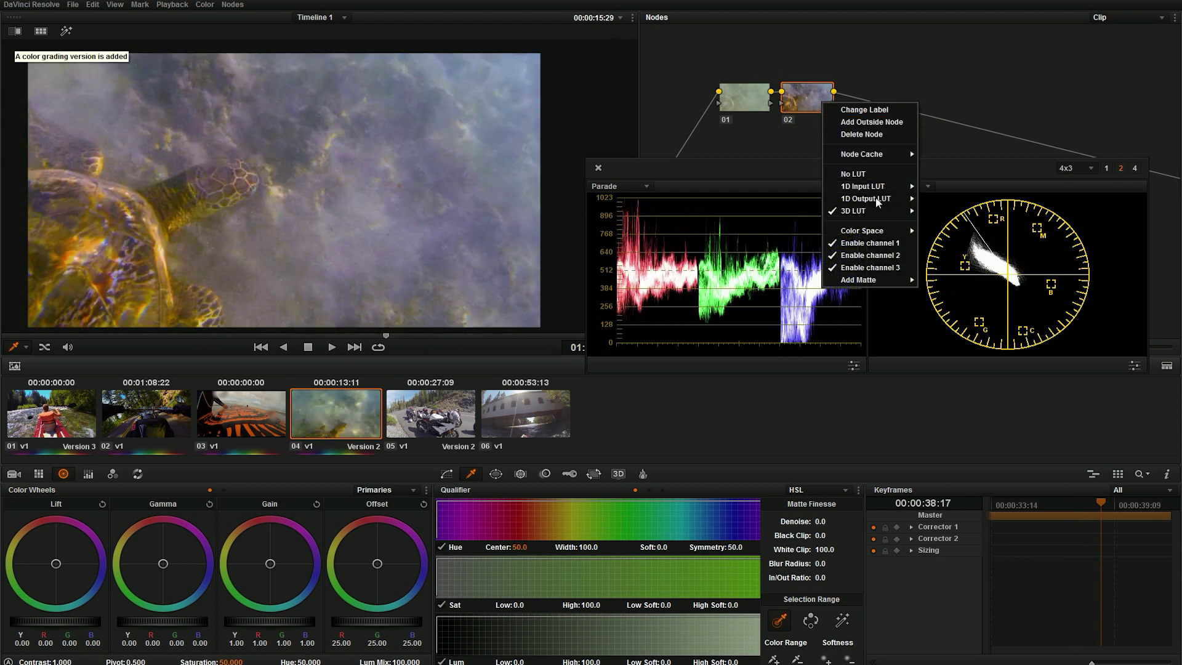
pyautogui.click(886, 211)
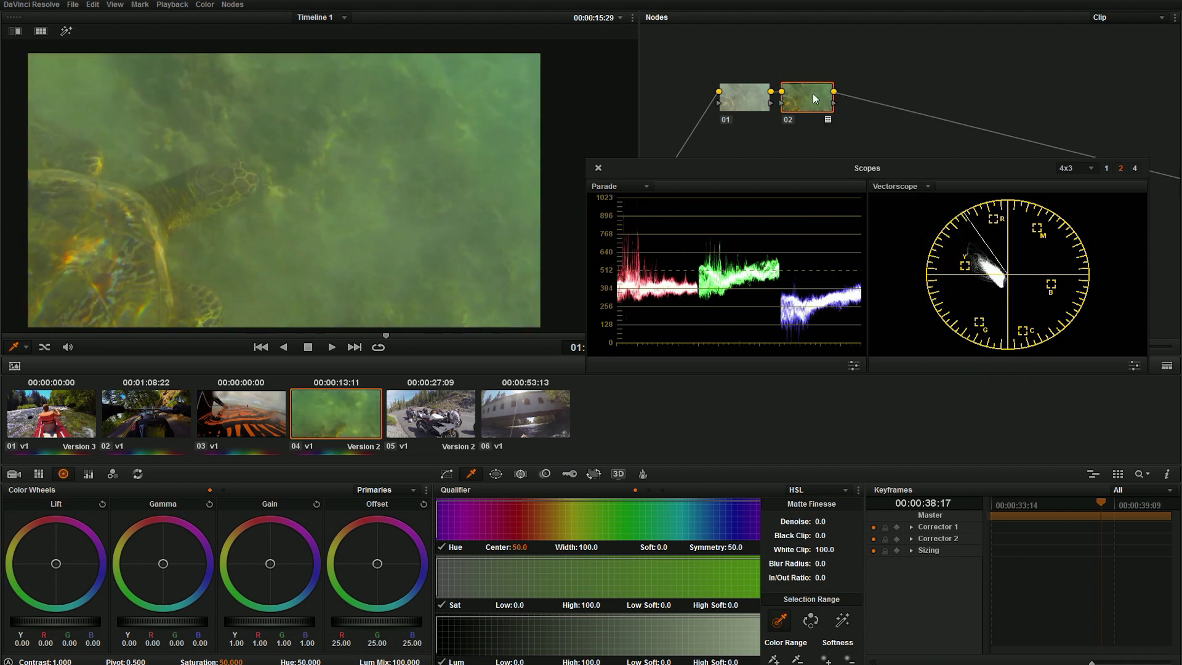
# - Compare the turtle clip's two grade versions repeatedly and leave Version 1 loaded
pyautogui.hotkey('ctrl', 'b')
pyautogui.hotkey('ctrl', 'n')
pyautogui.hotkey('ctrl', 'b')
pyautogui.hotkey('ctrl', 'n')
pyautogui.hotkey('ctrl', 'b')
pyautogui.hotkey('ctrl', 'n')
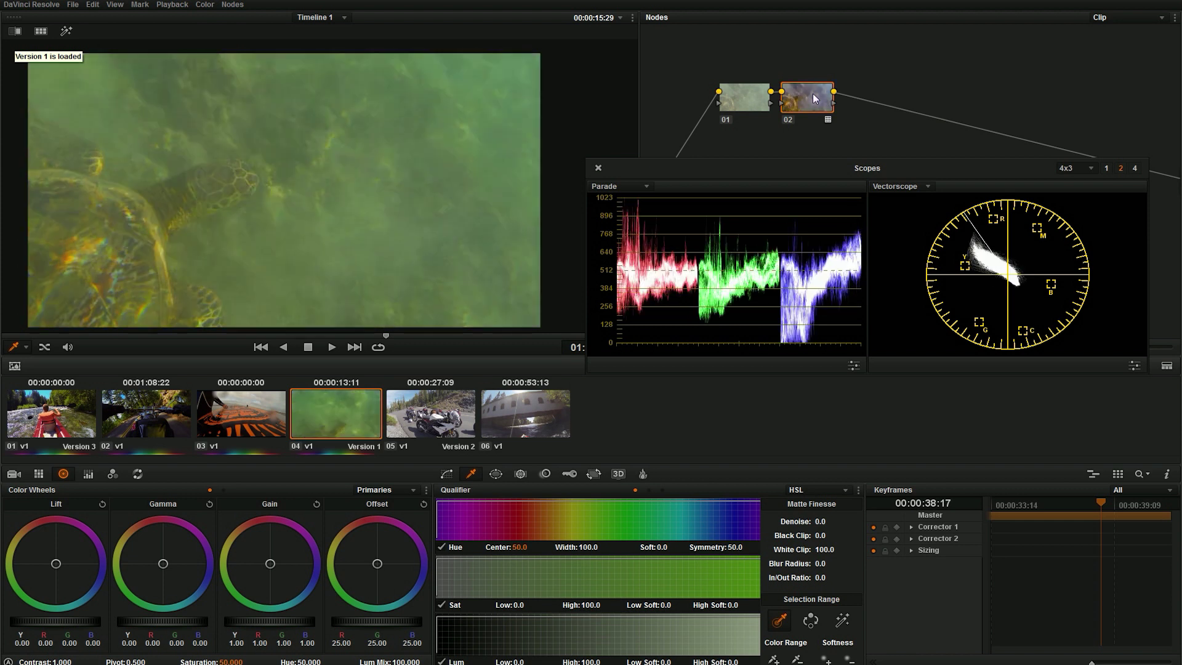
pyautogui.hotkey('ctrl', 'b')
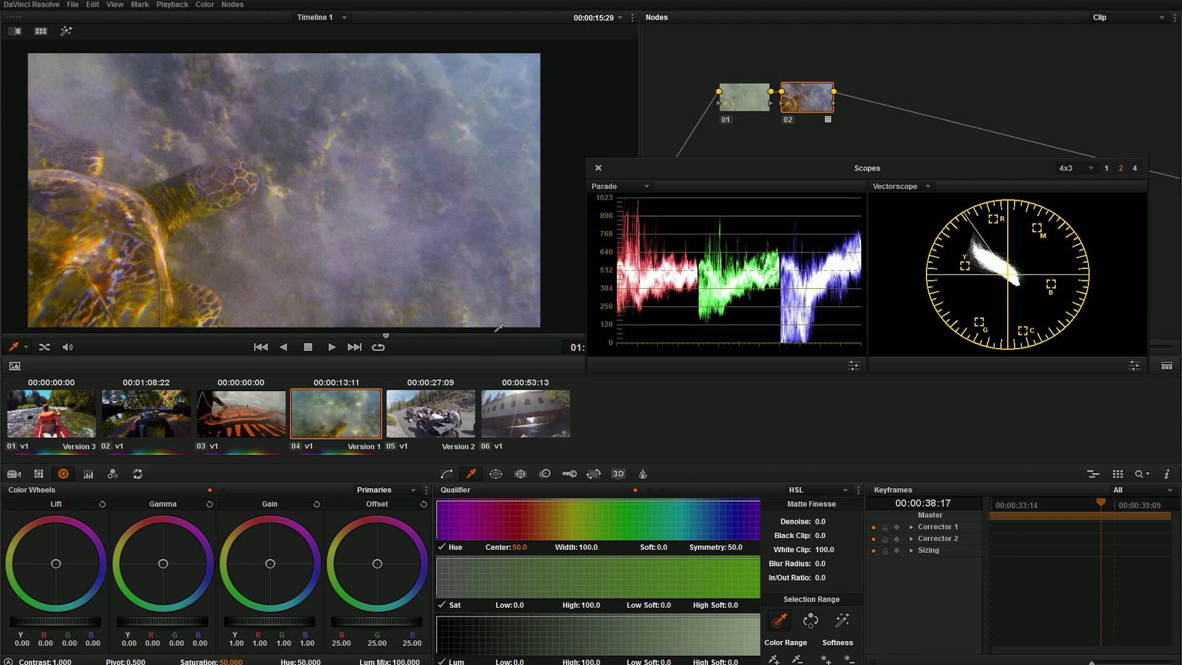
# - On the turtle clip's first node, set gamma to -0.01, gain to 1.02 and saturation to 57.4, and review the clip
pyautogui.moveTo(481, 338); pyautogui.dragTo(241, 342)
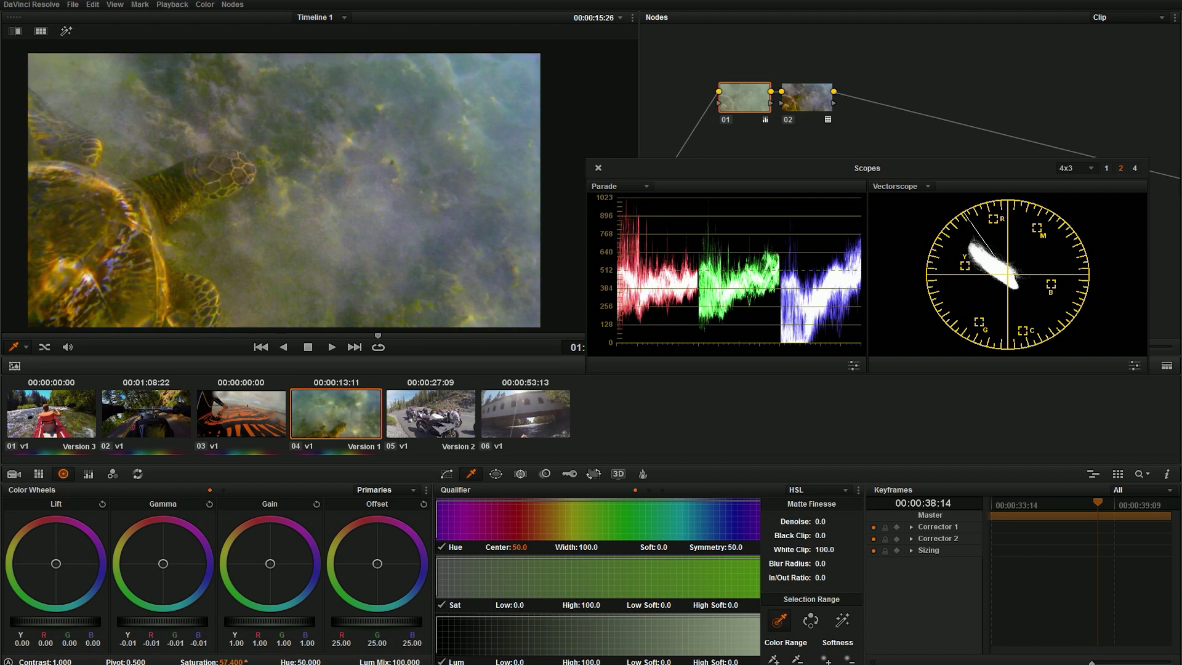
pyautogui.moveTo(283, 621); pyautogui.dragTo(291, 620)
pyautogui.moveTo(197, 335); pyautogui.dragTo(28, 353)
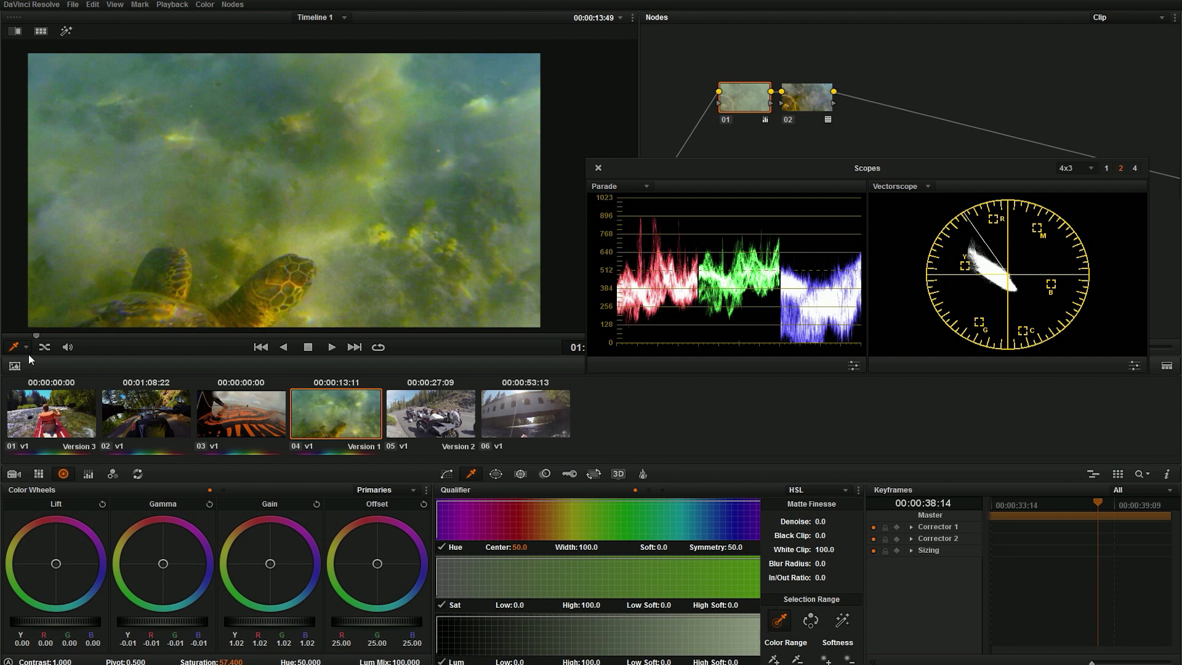
# - On the parked motorcycles clip, add a second serial node, apply the GC_Hangtime 3D LUT GC_Protune_to_709 to it and review the clip
pyautogui.click(445, 419)
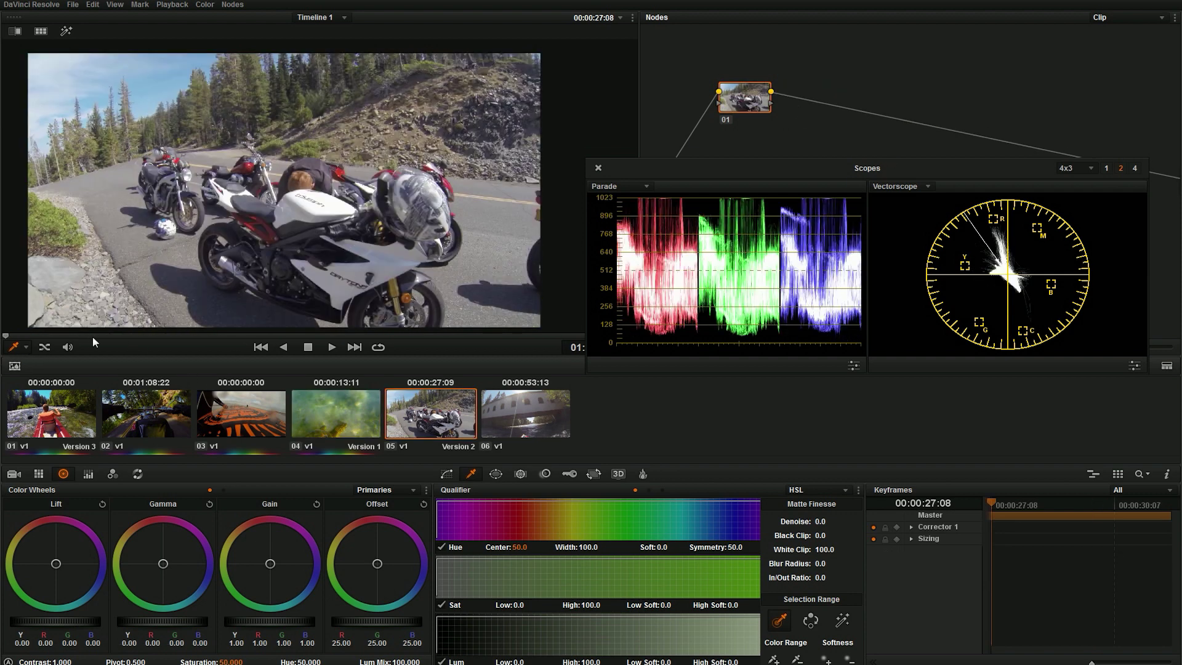
pyautogui.press('space')
pyautogui.press('space')
pyautogui.hotkey('alt', 's')
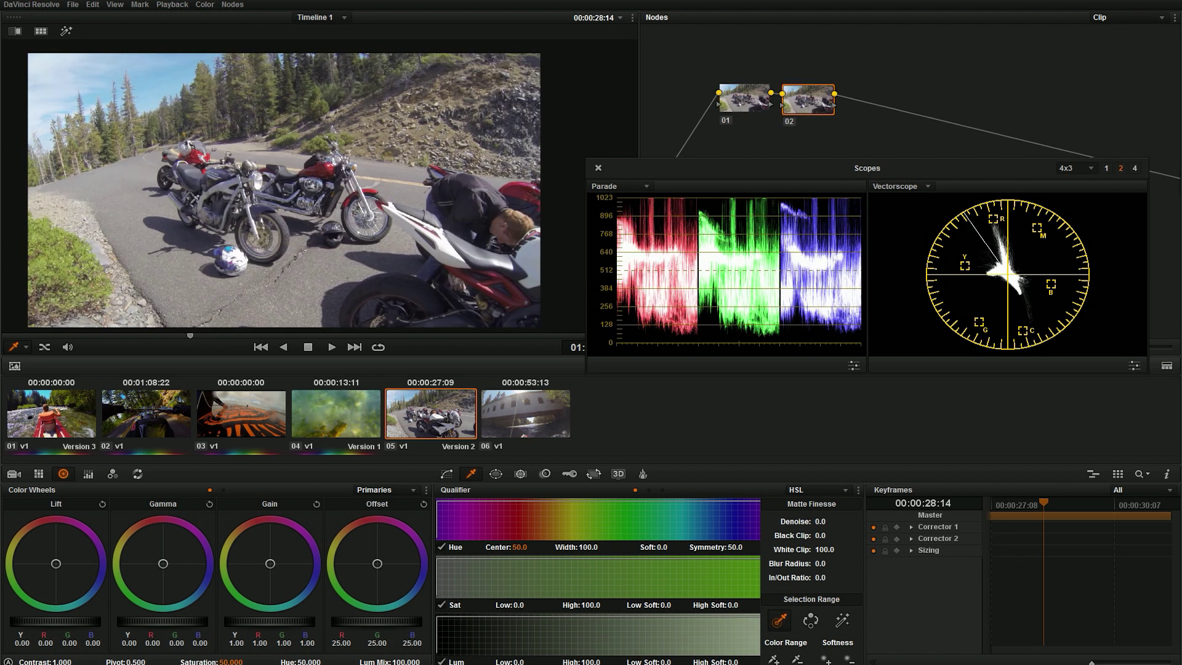
pyautogui.rightClick(810, 93)
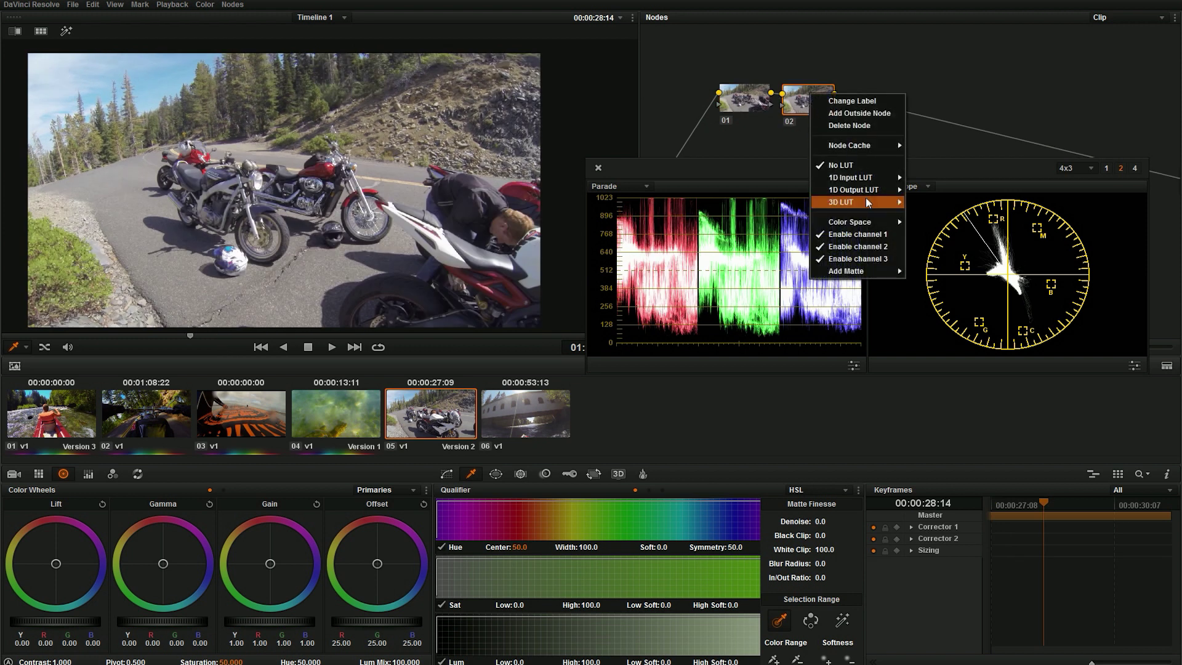
pyautogui.moveTo(870, 200)
pyautogui.moveTo(986, 363)
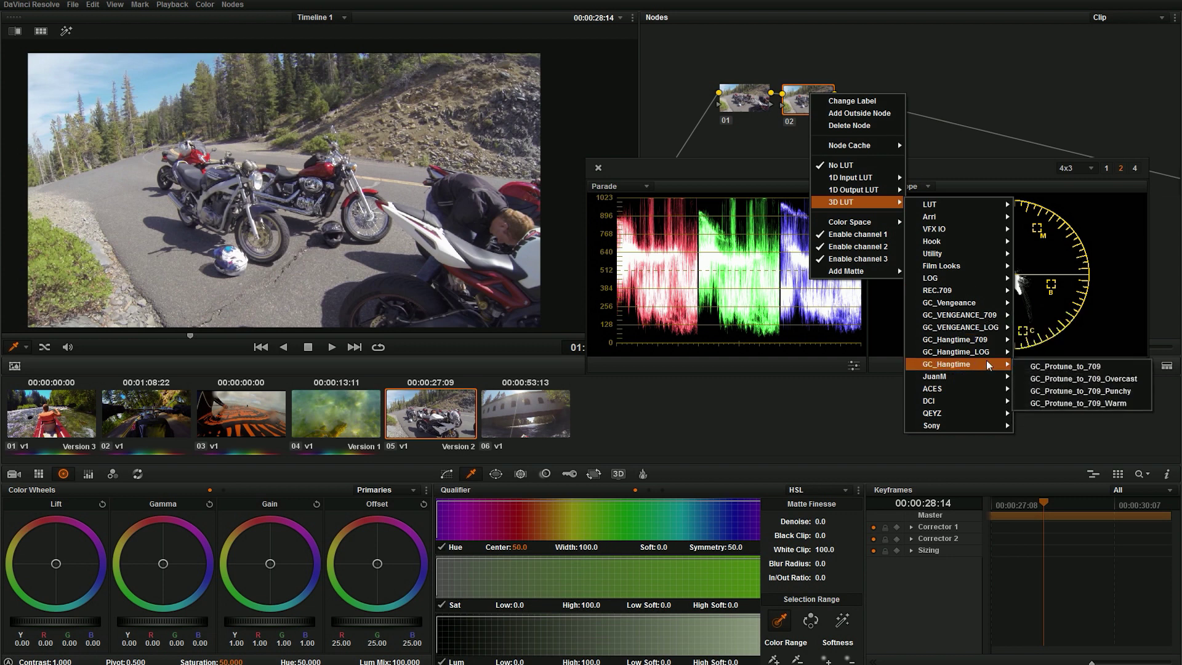
pyautogui.click(1081, 366)
pyautogui.moveTo(189, 336); pyautogui.dragTo(68, 357)
# - Copy the kayak clip's grade onto the covered bridge clip, play it and delete the AFTER LUT node
pyautogui.click(520, 410)
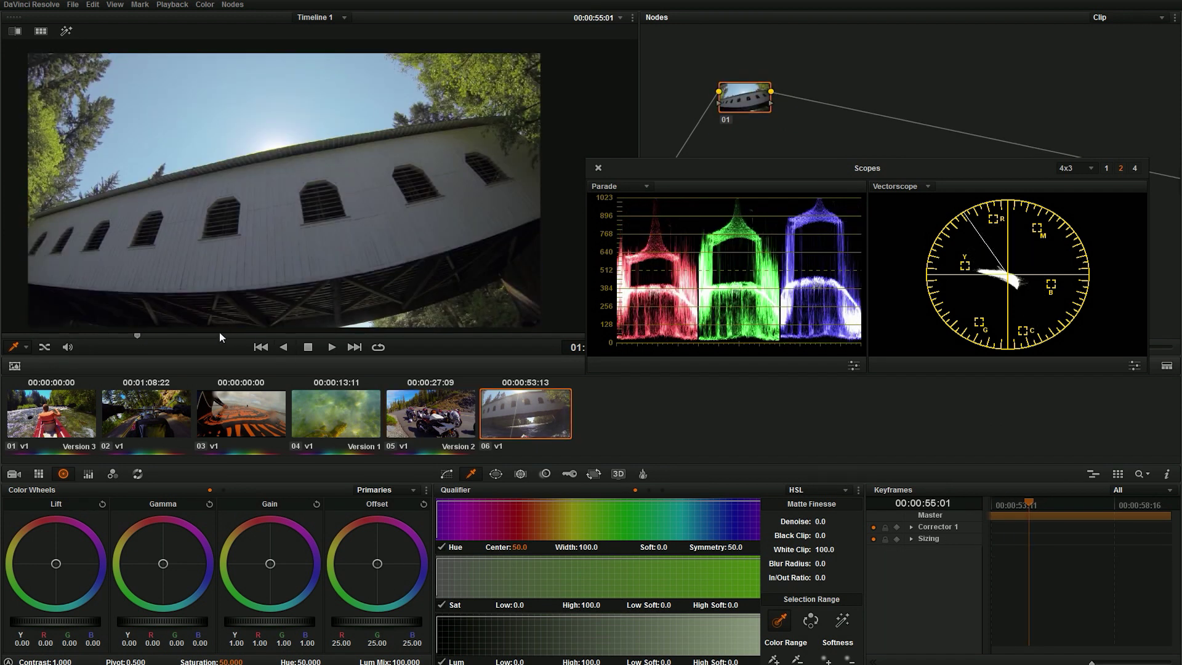
pyautogui.moveTo(171, 336); pyautogui.dragTo(6, 335)
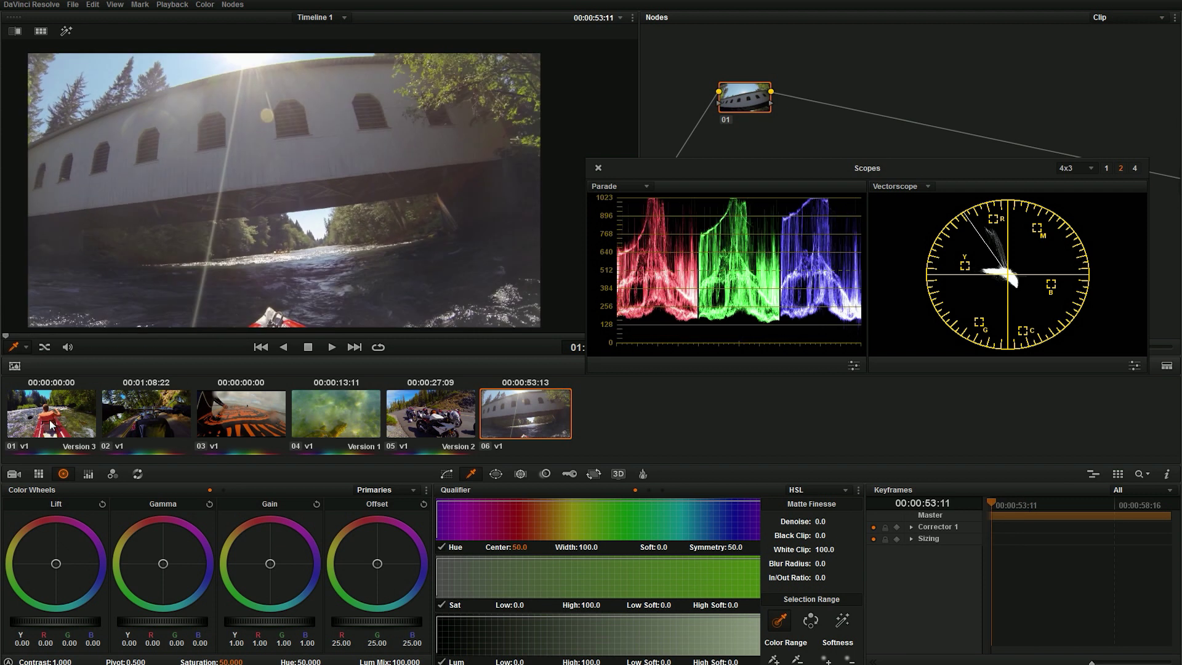
pyautogui.middleClick(56, 424)
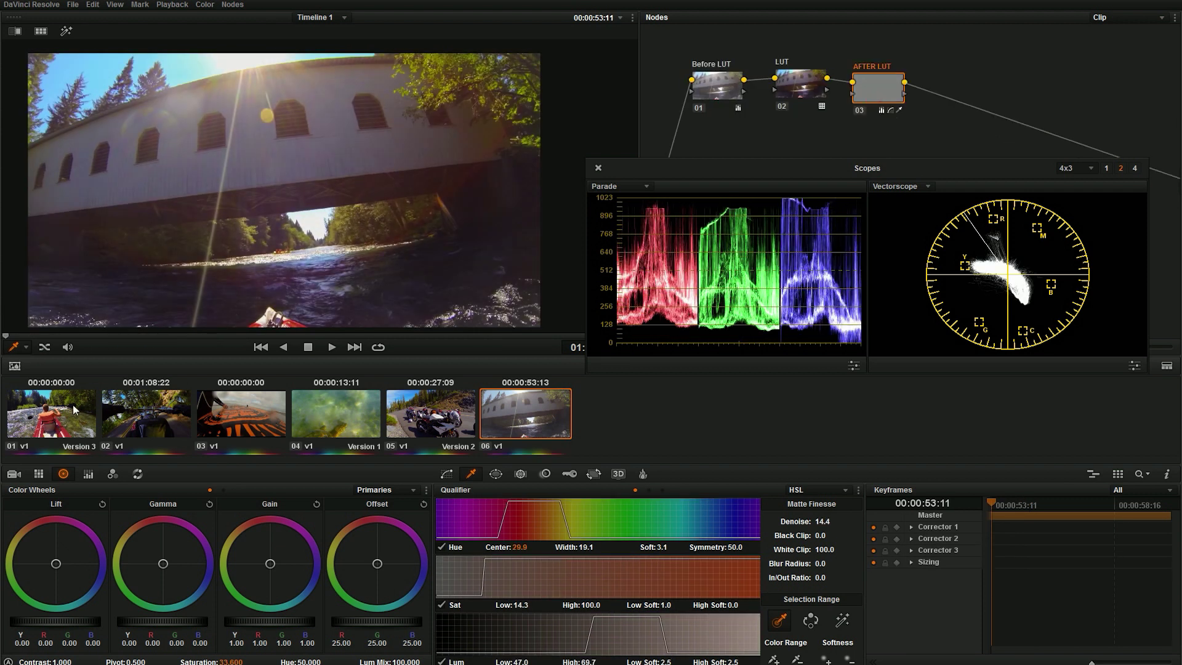
pyautogui.press('space')
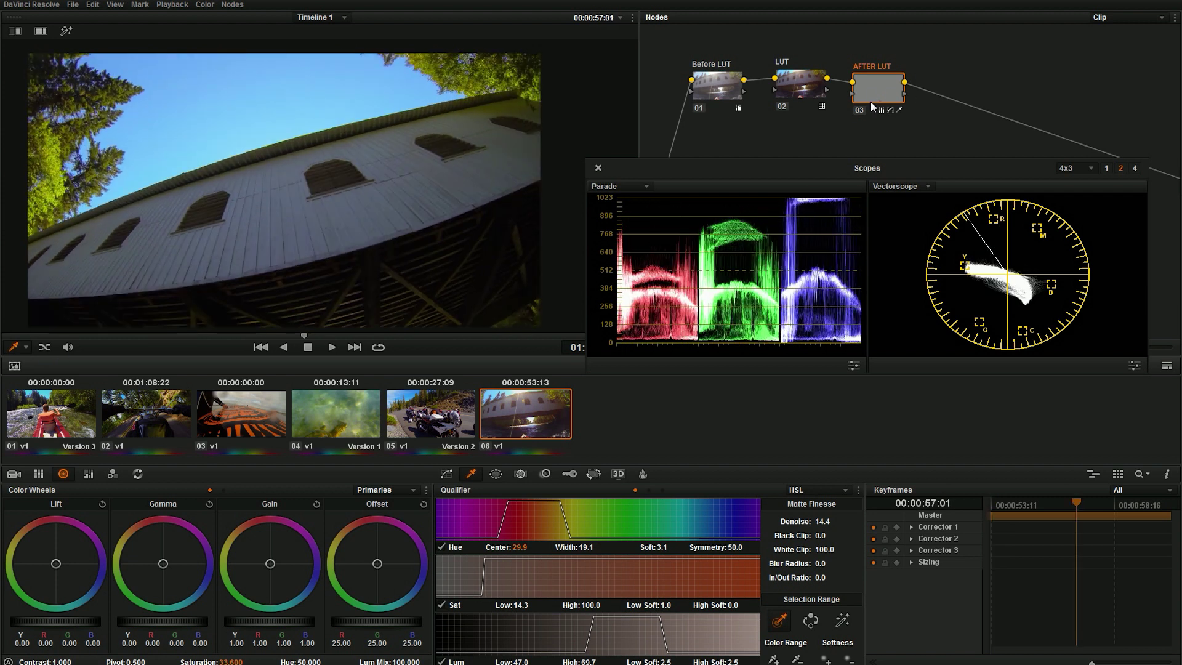
pyautogui.press('Delete')
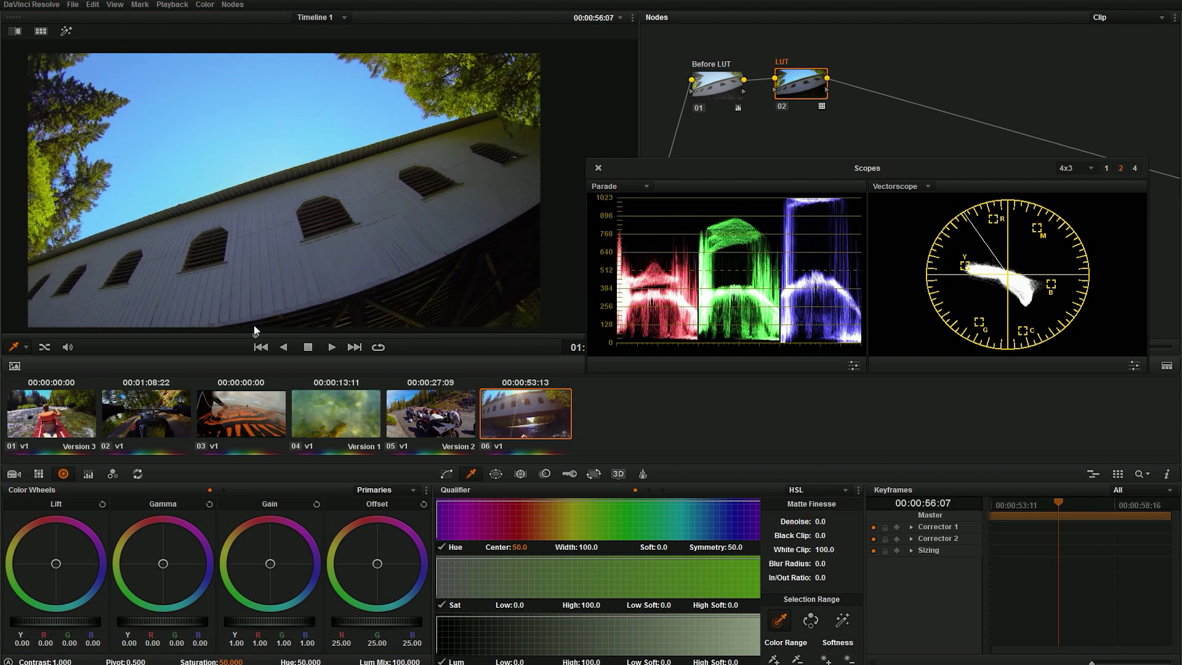
# - On the bridge clip's Before LUT node, set gamma to 0.02 and check the clip
pyautogui.click(697, 108)
pyautogui.click(697, 108)
pyautogui.click(698, 108)
pyautogui.click(699, 109)
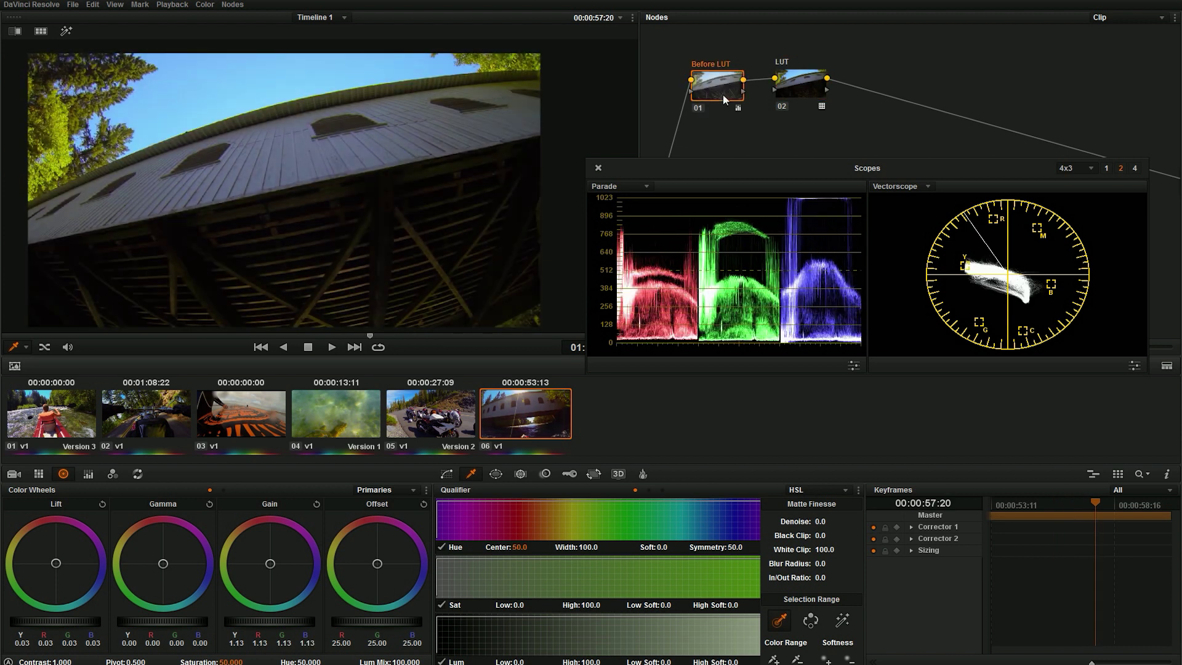
pyautogui.moveTo(166, 618); pyautogui.dragTo(179, 618)
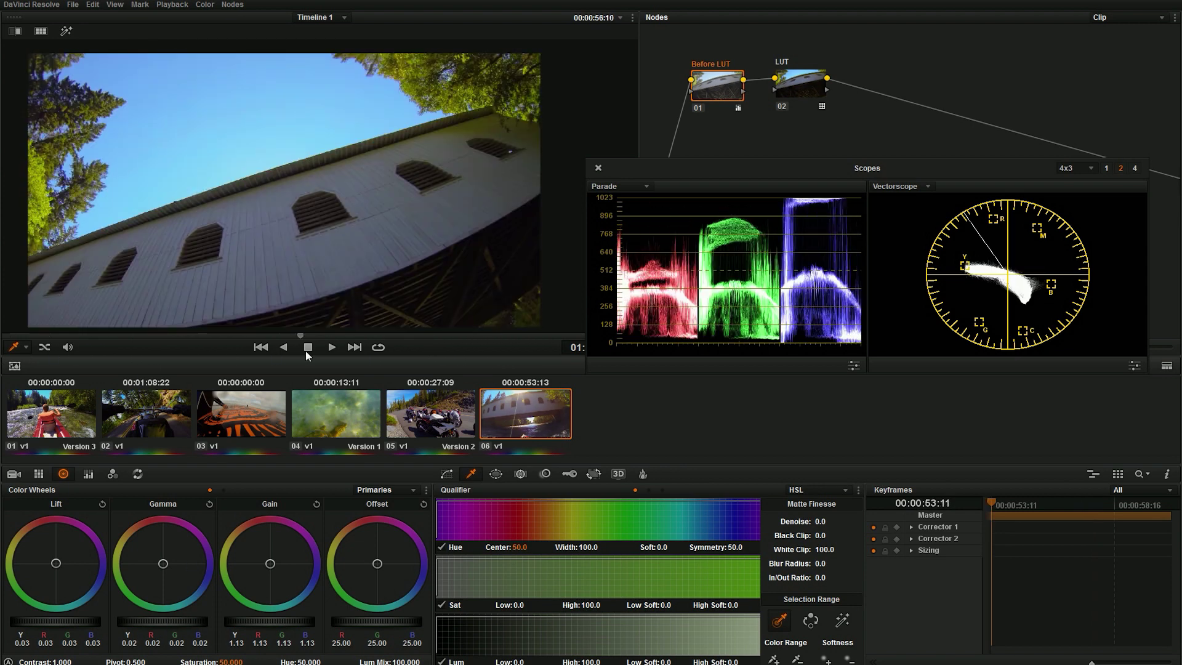
# - Review the graded clips and put all six timeline clips into a new group named Style
pyautogui.click(145, 413)
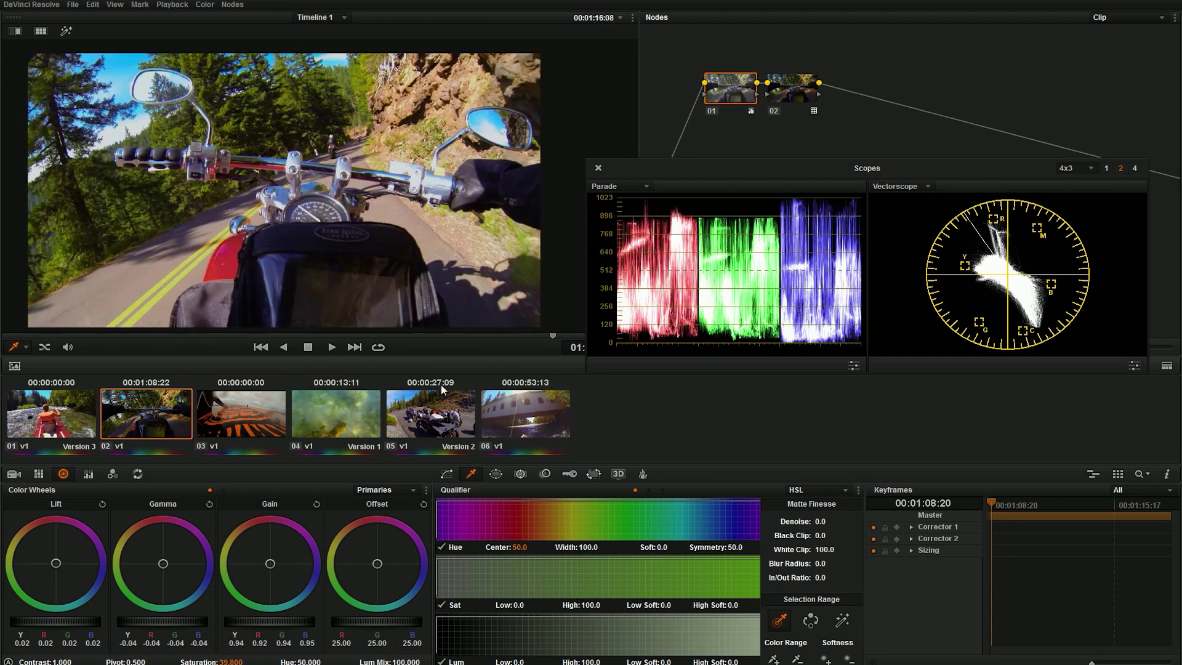
pyautogui.click(220, 414)
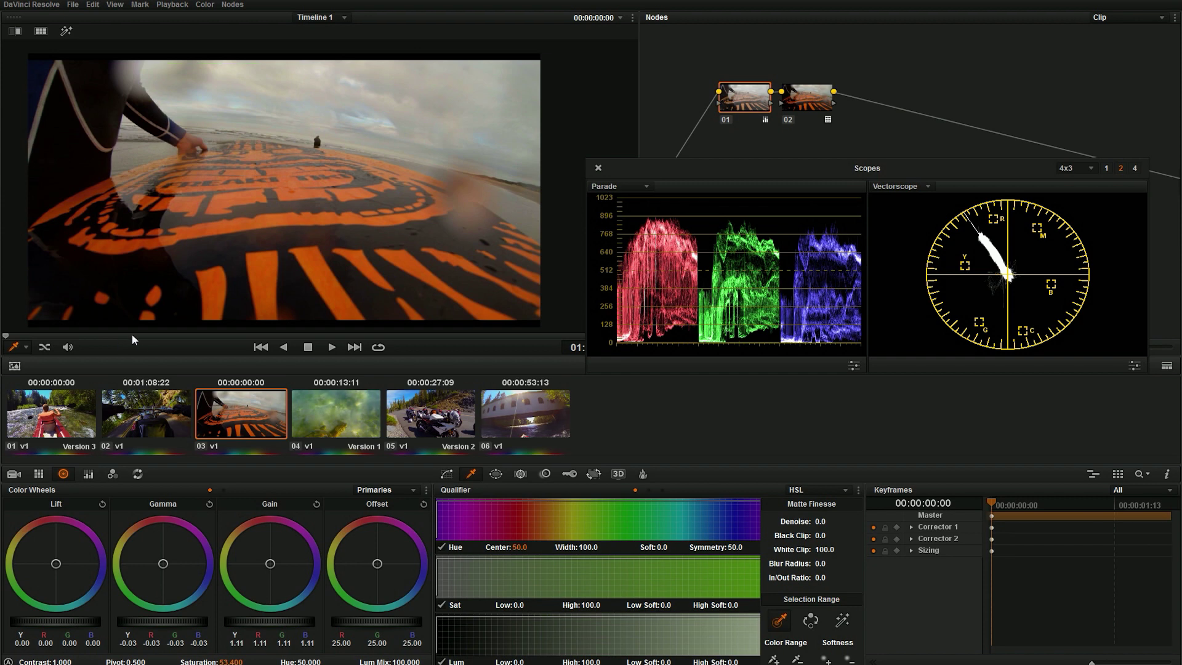
pyautogui.click(347, 401)
pyautogui.click(525, 412)
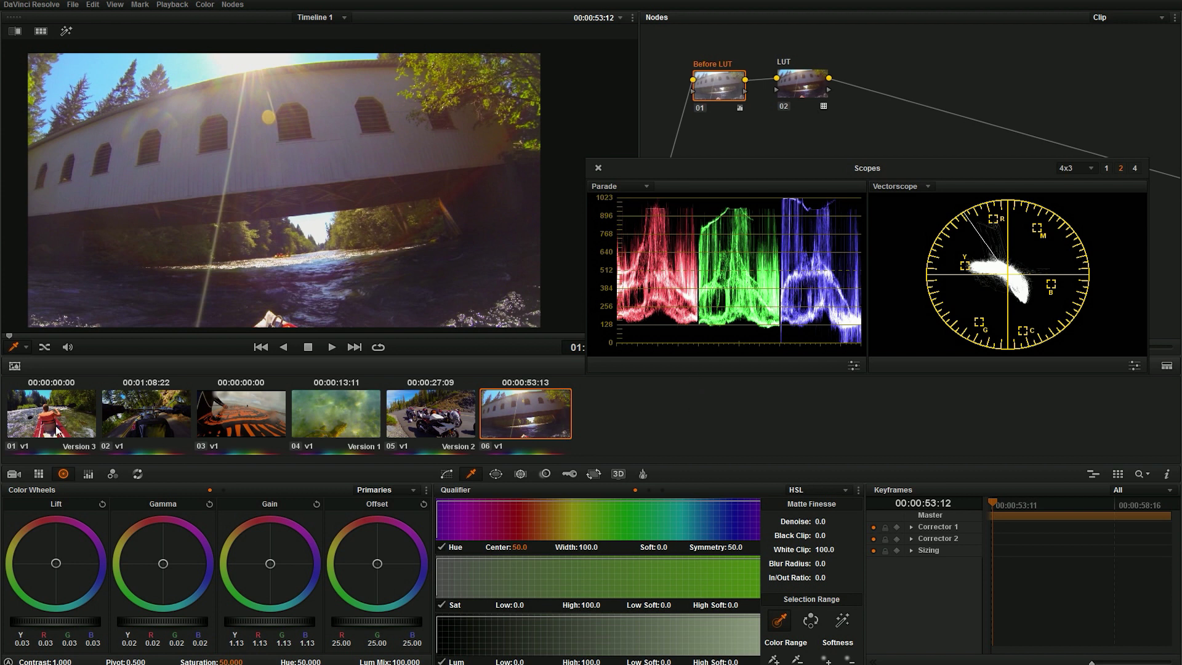
pyautogui.press('Home')
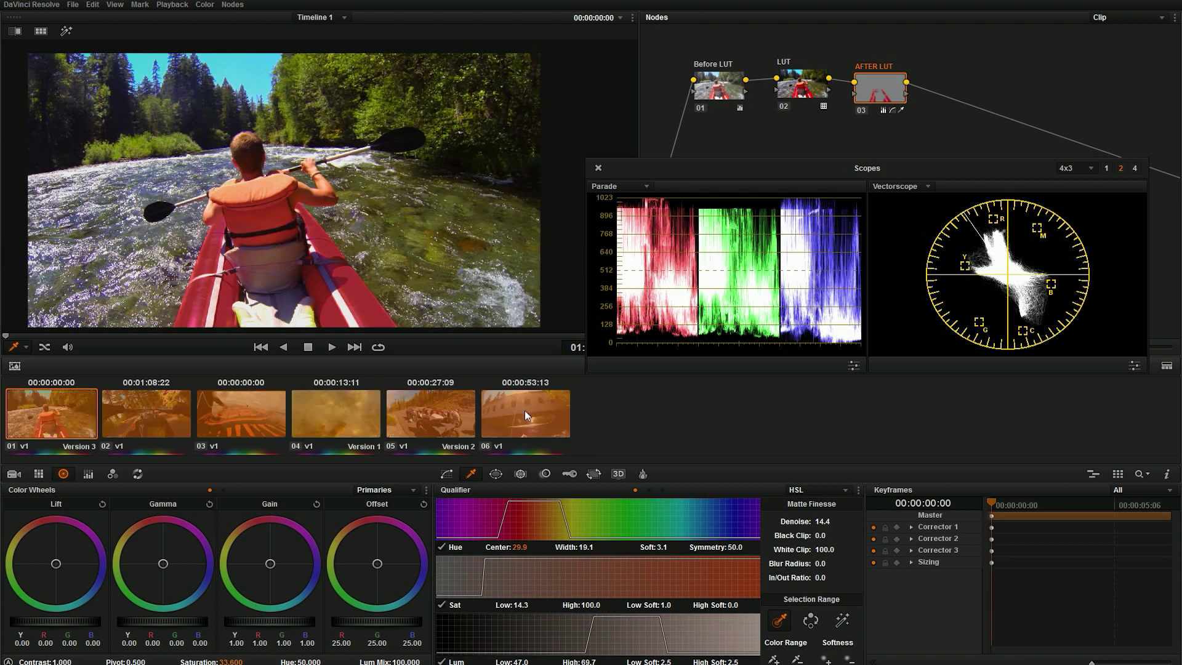
pyautogui.rightClick(147, 419)
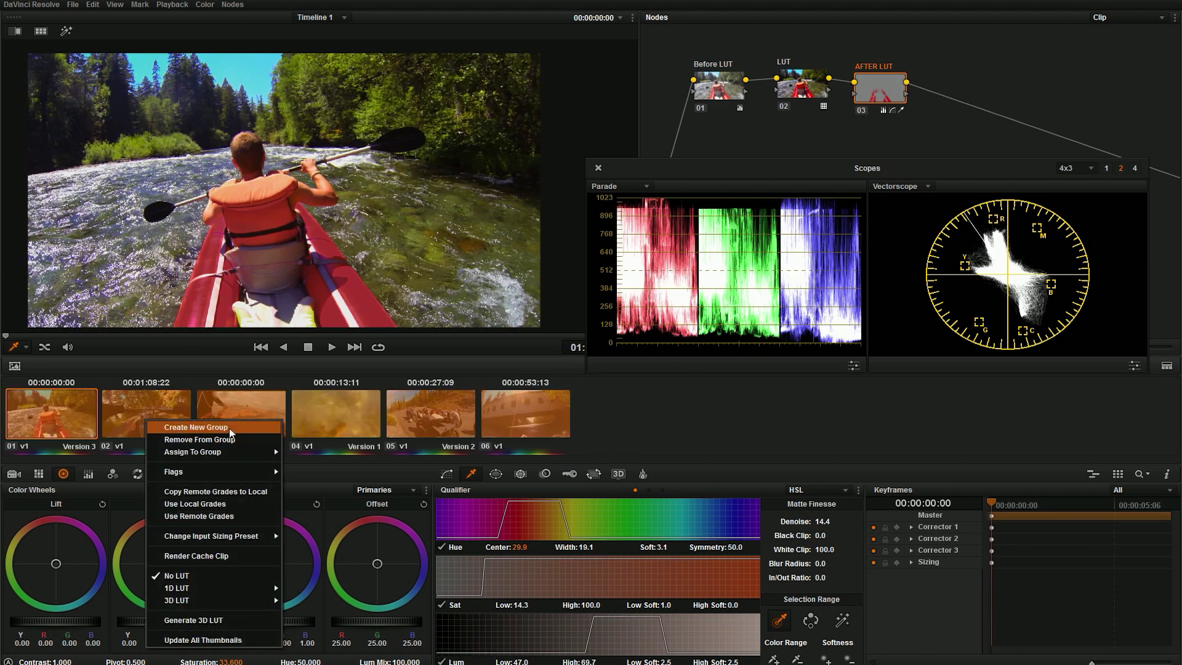
pyautogui.click(238, 431)
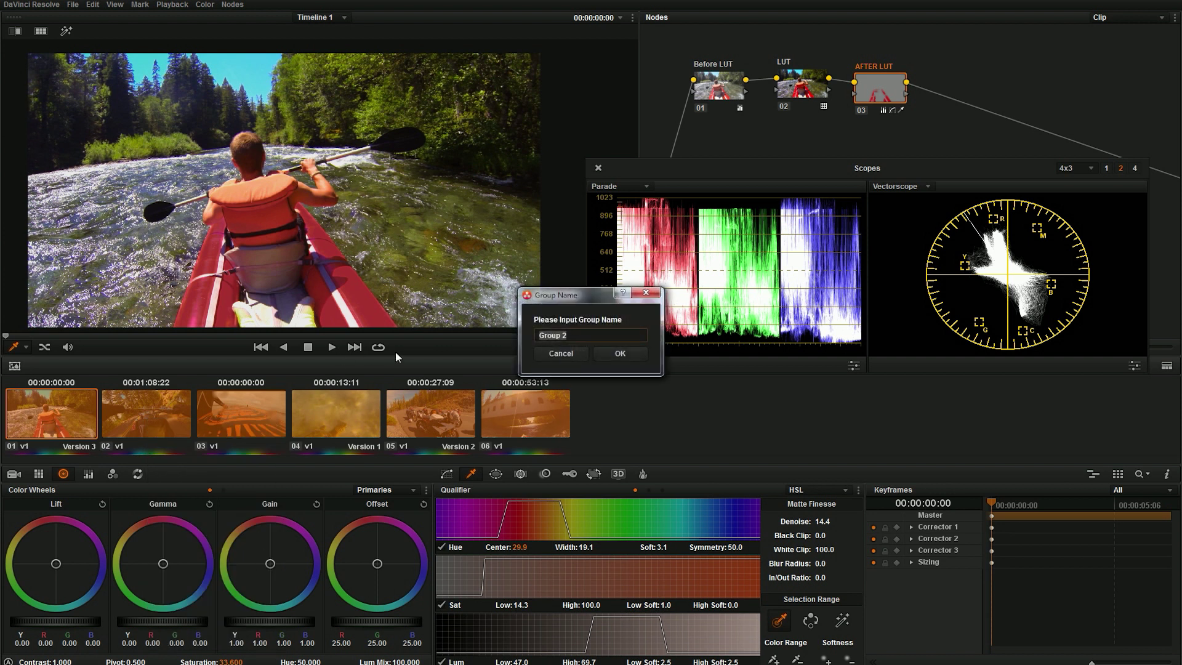
pyautogui.write('Style')
pyautogui.press('Return')
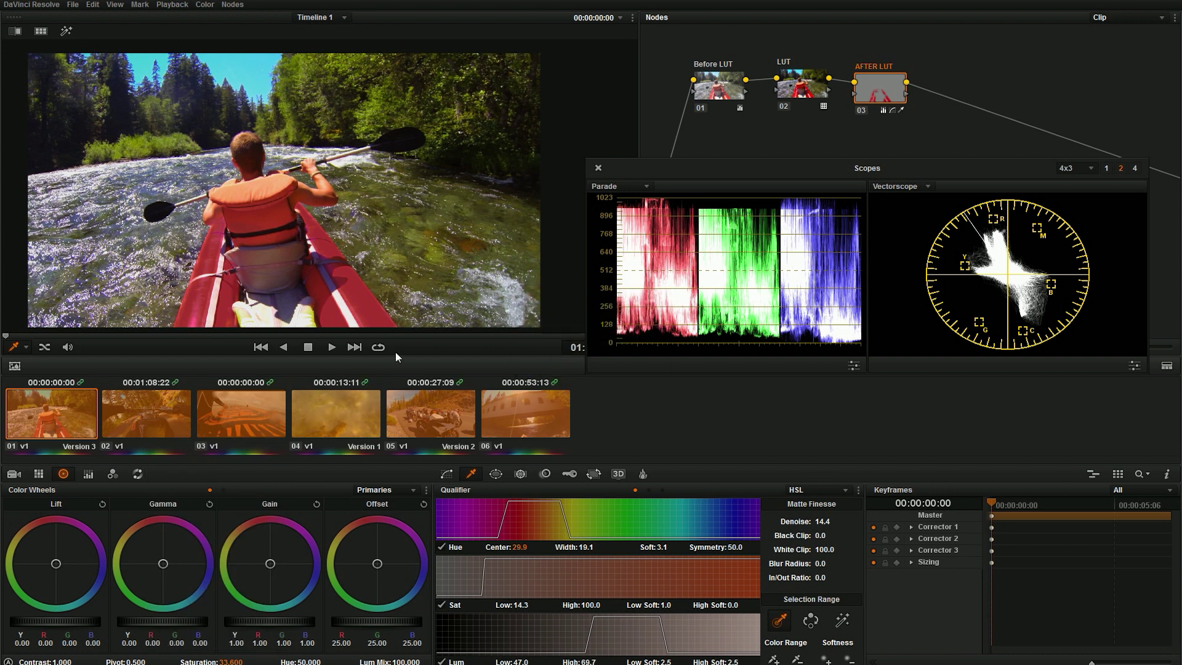
# - Switch the node graph to Group Post-Clip and check it on the bridge and motorcycle ride clips
pyautogui.click(1112, 18)
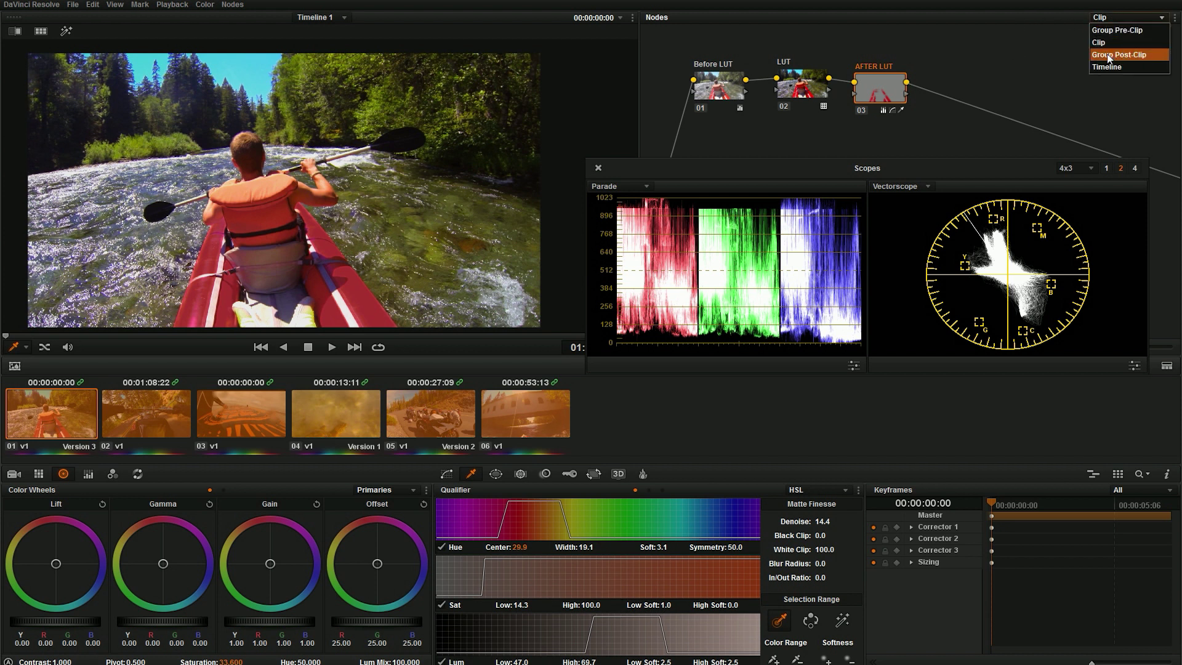
pyautogui.click(1124, 53)
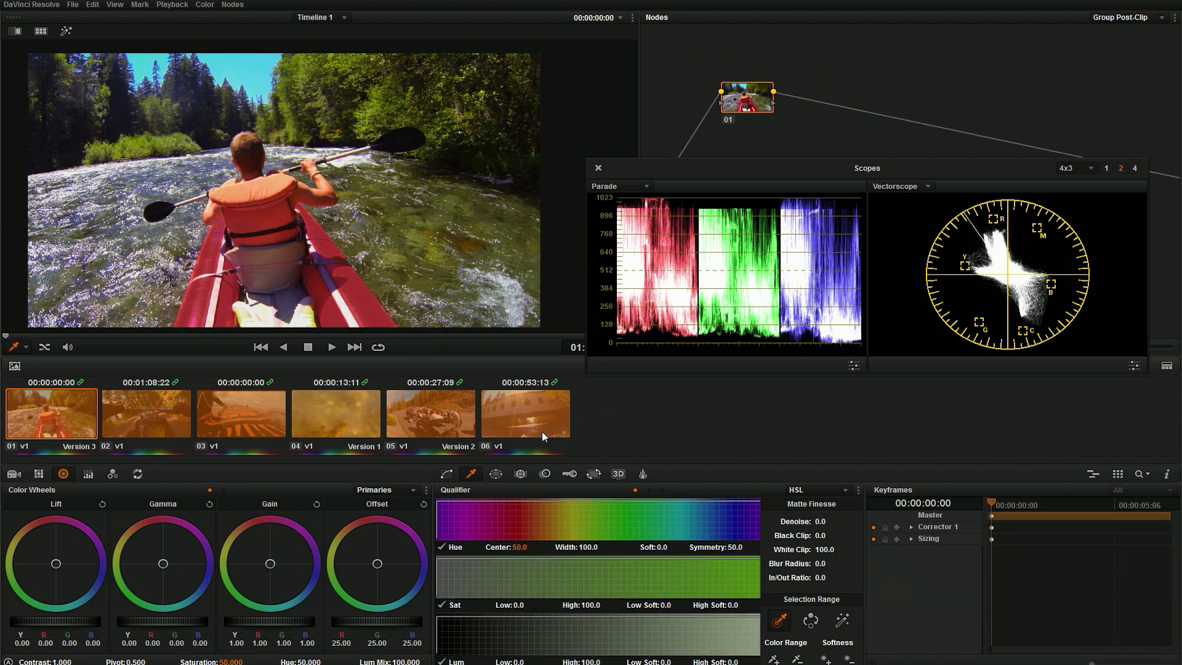
pyautogui.click(523, 424)
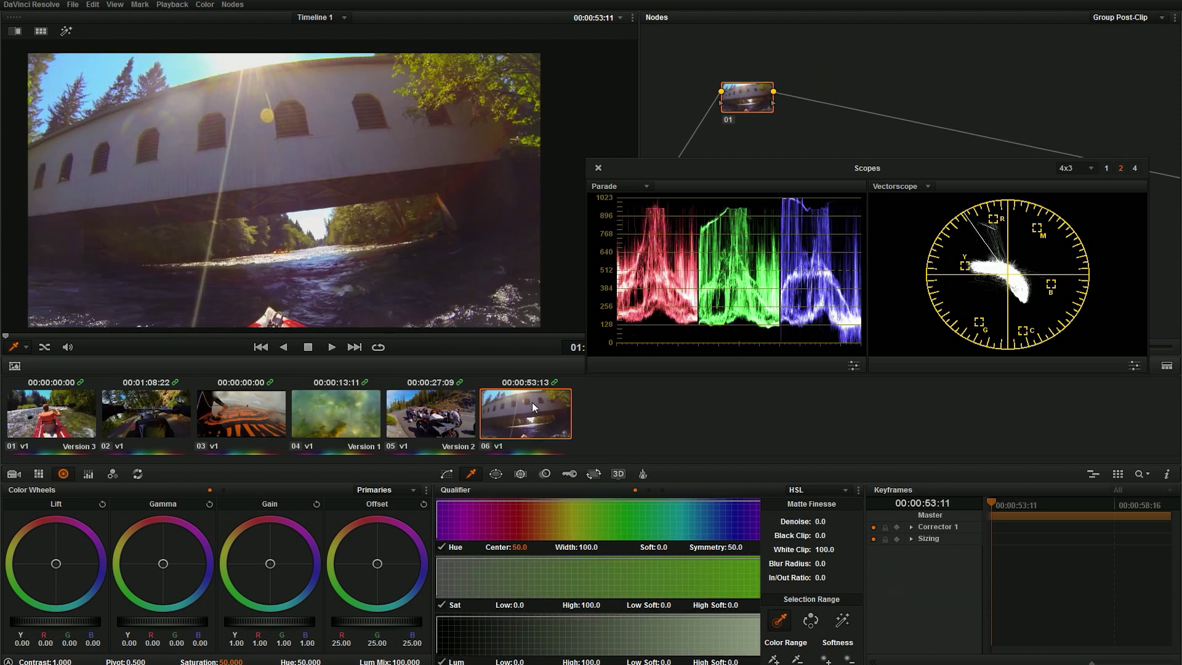
pyautogui.moveTo(134, 334); pyautogui.dragTo(259, 335)
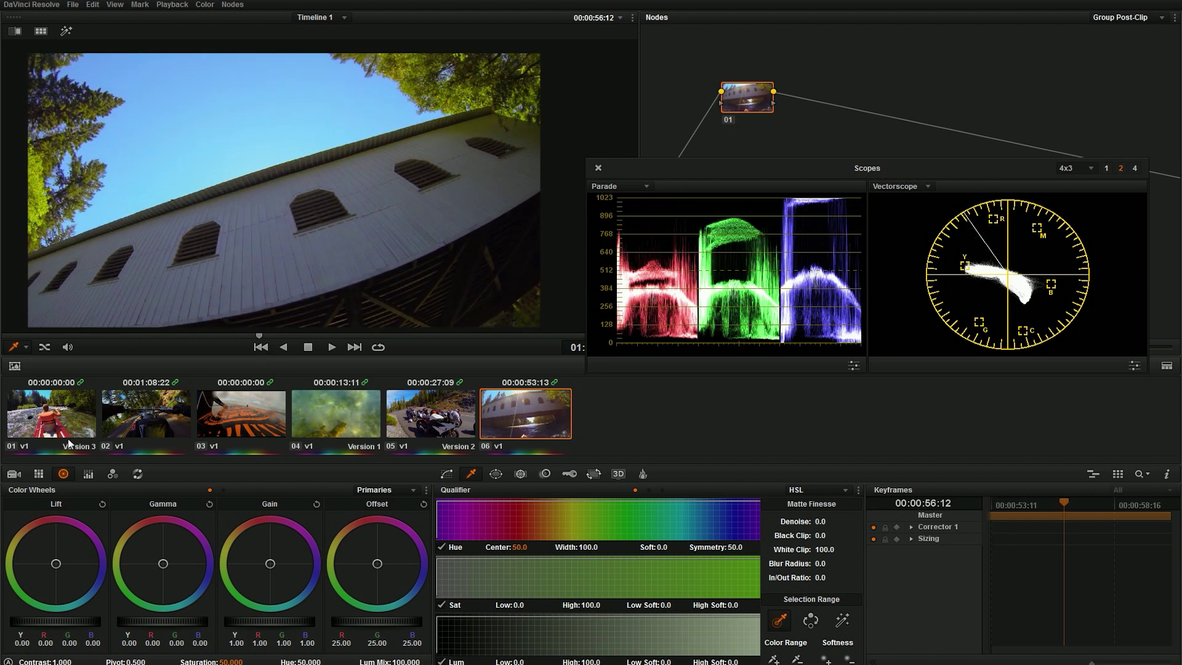
pyautogui.click(182, 397)
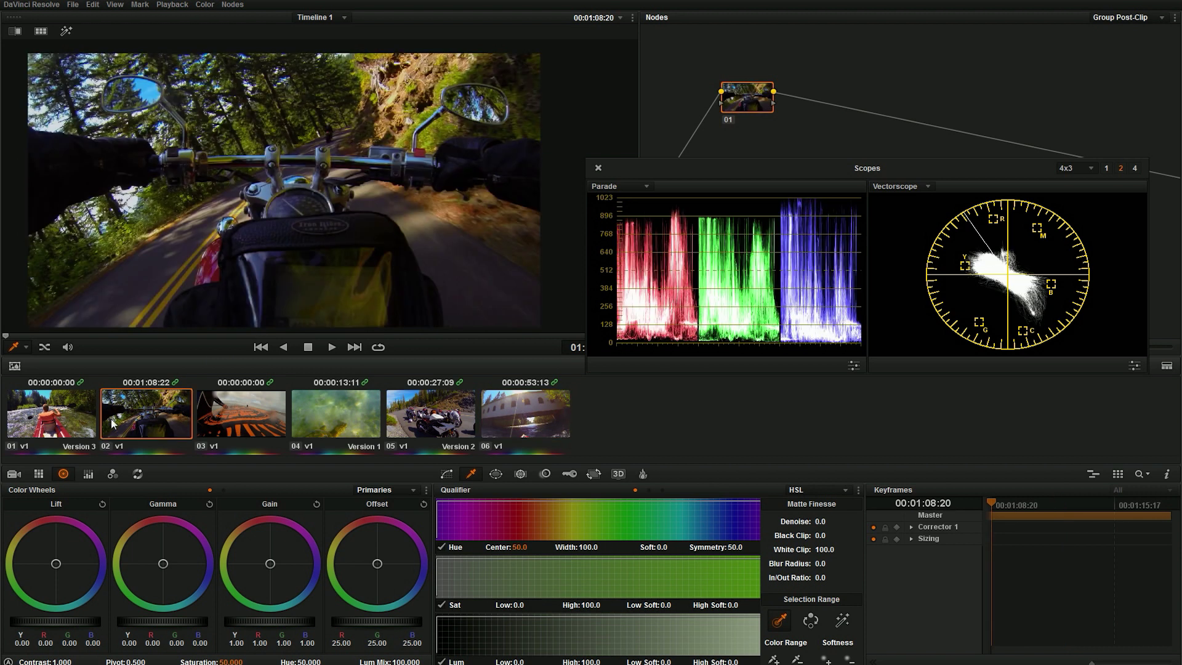
pyautogui.rightClick(746, 93)
pyautogui.click(804, 87)
pyautogui.moveTo(745, 95)
pyautogui.mouseDown()
pyautogui.moveTo(758, 78)
pyautogui.moveTo(737, 99)
pyautogui.mouseUp()
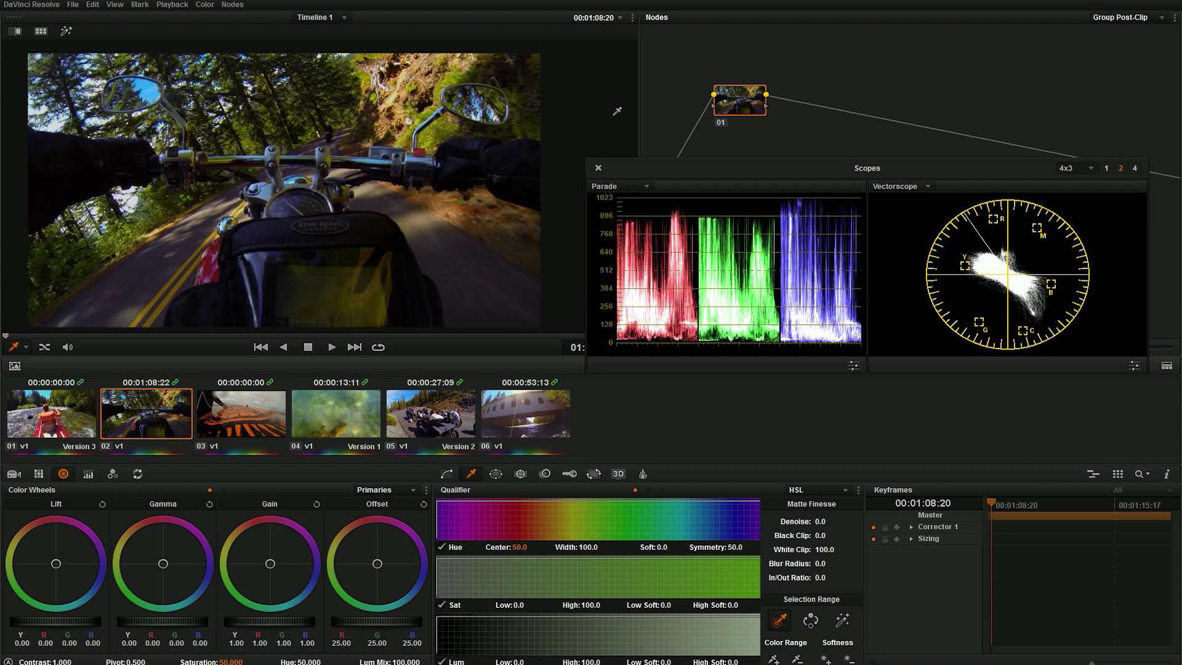
pyautogui.rightClick(729, 99)
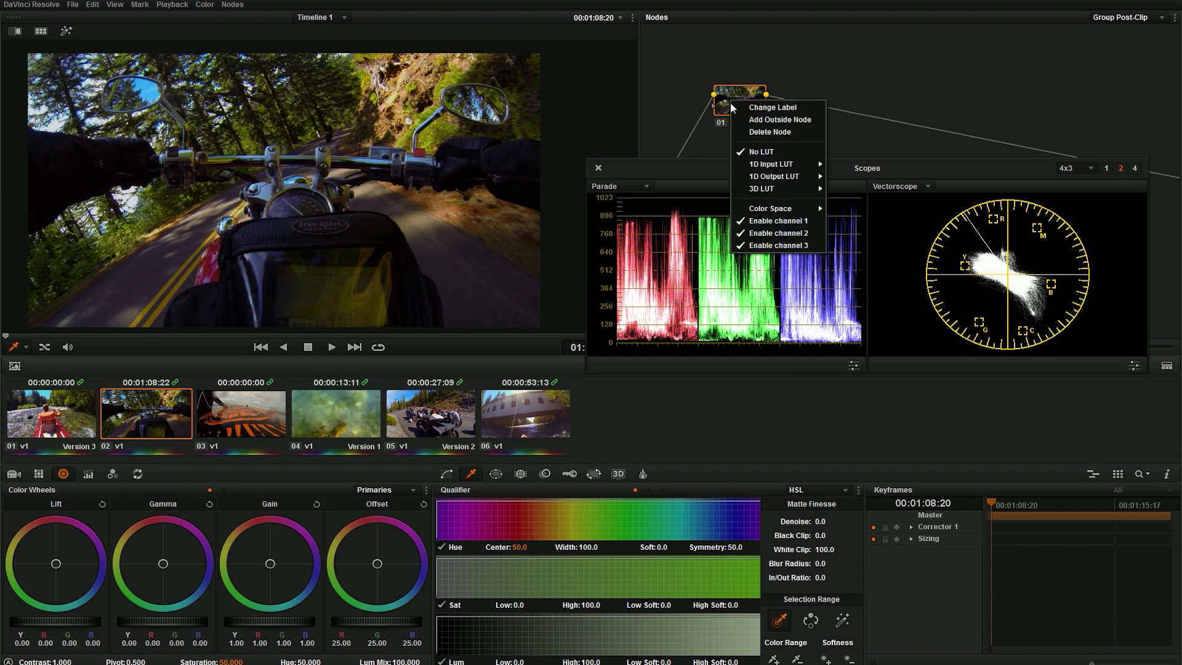
pyautogui.moveTo(792, 186)
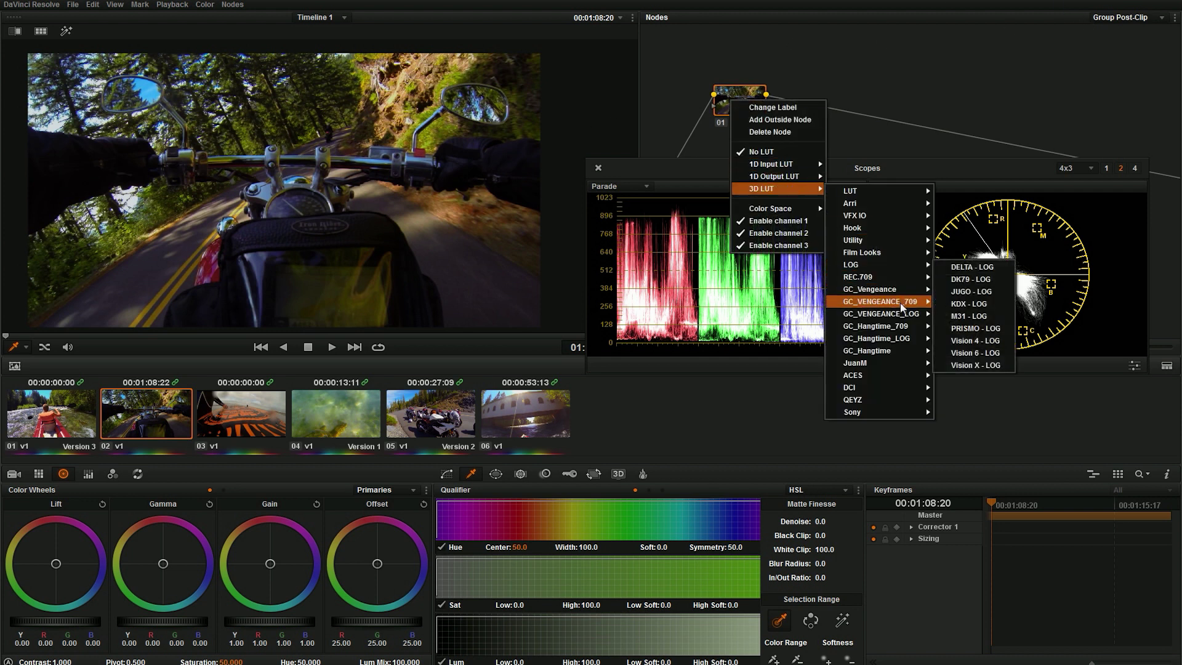
pyautogui.moveTo(902, 343)
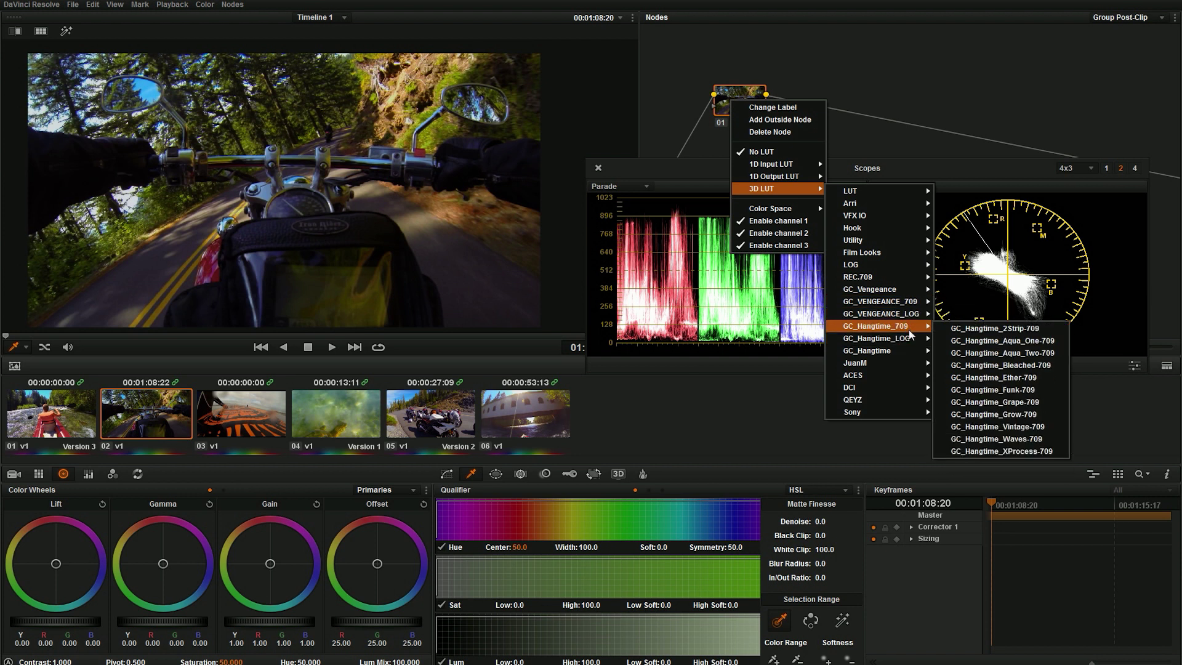
pyautogui.click(690, 117)
# - Review the graded surfboard, turtle, parked motorcycles, kayak and motorcycle ride clips one after another
pyautogui.click(240, 419)
pyautogui.click(326, 418)
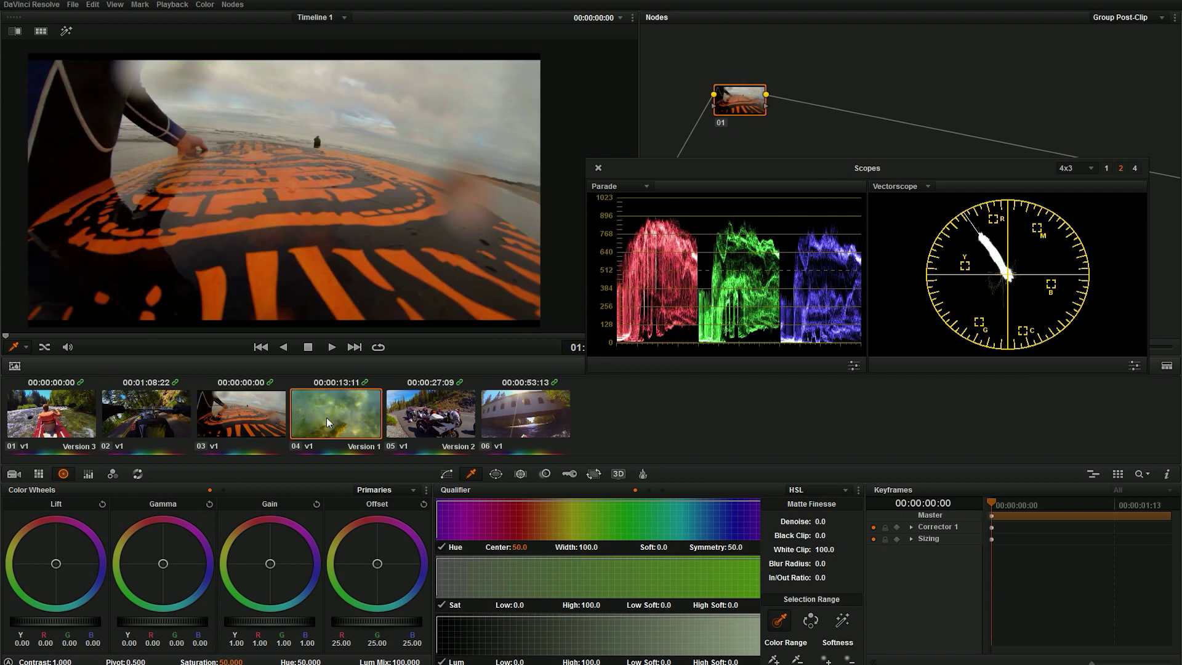
pyautogui.click(431, 413)
pyautogui.click(73, 418)
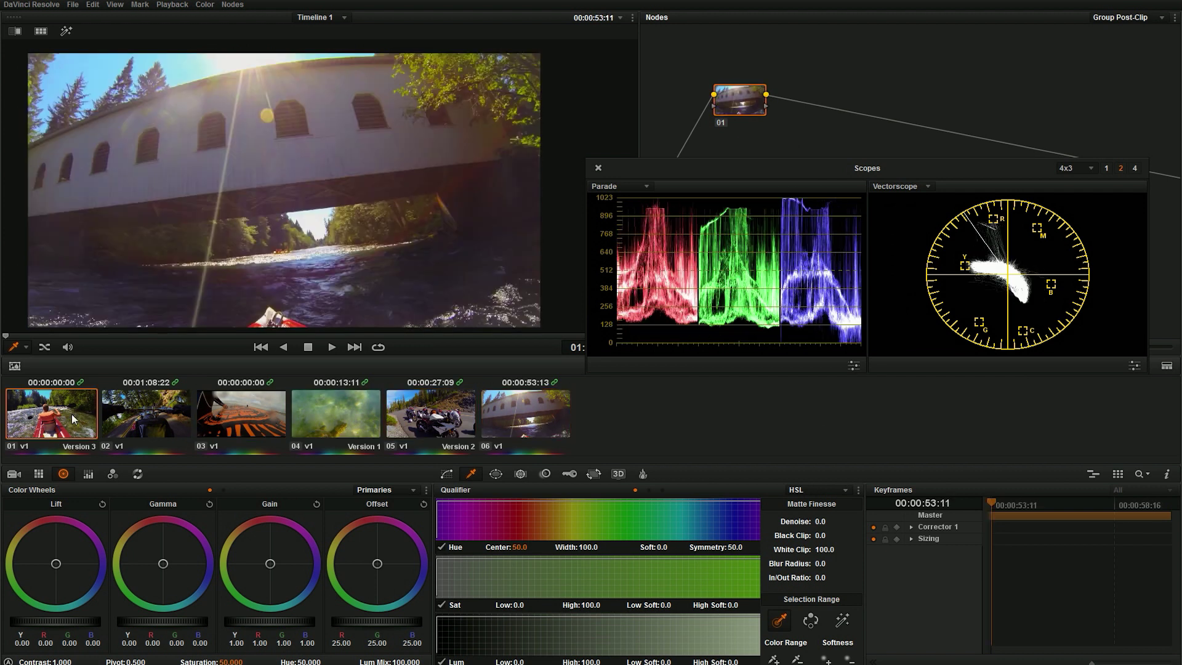
pyautogui.click(141, 431)
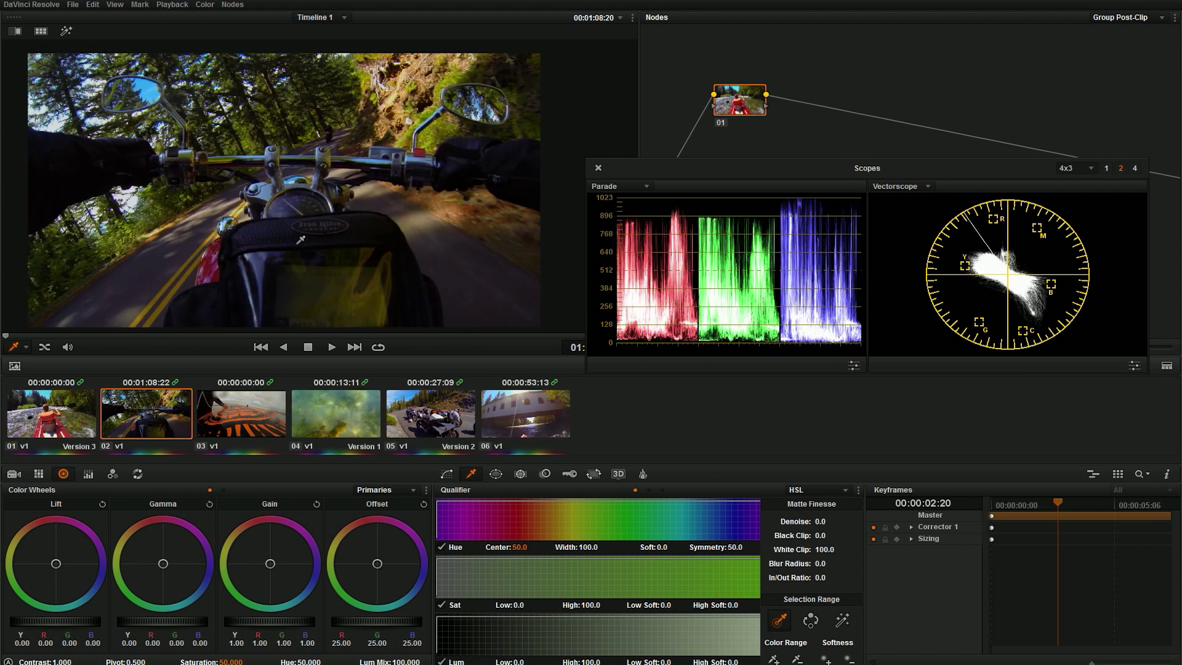
pyautogui.click(219, 419)
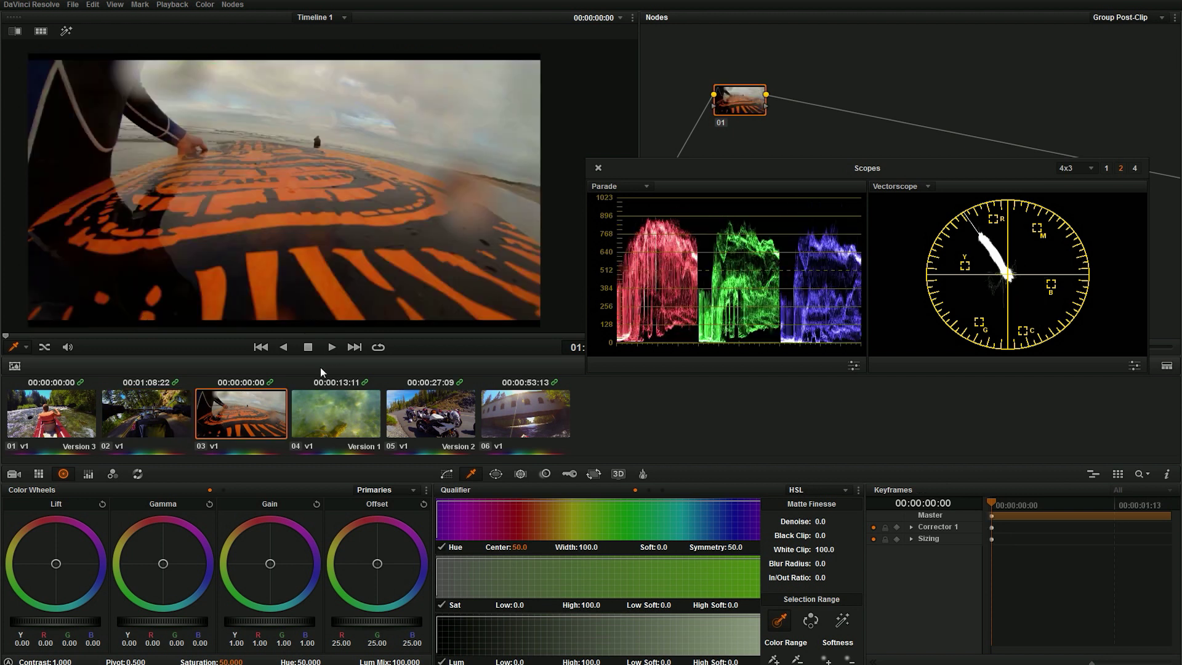
pyautogui.click(433, 409)
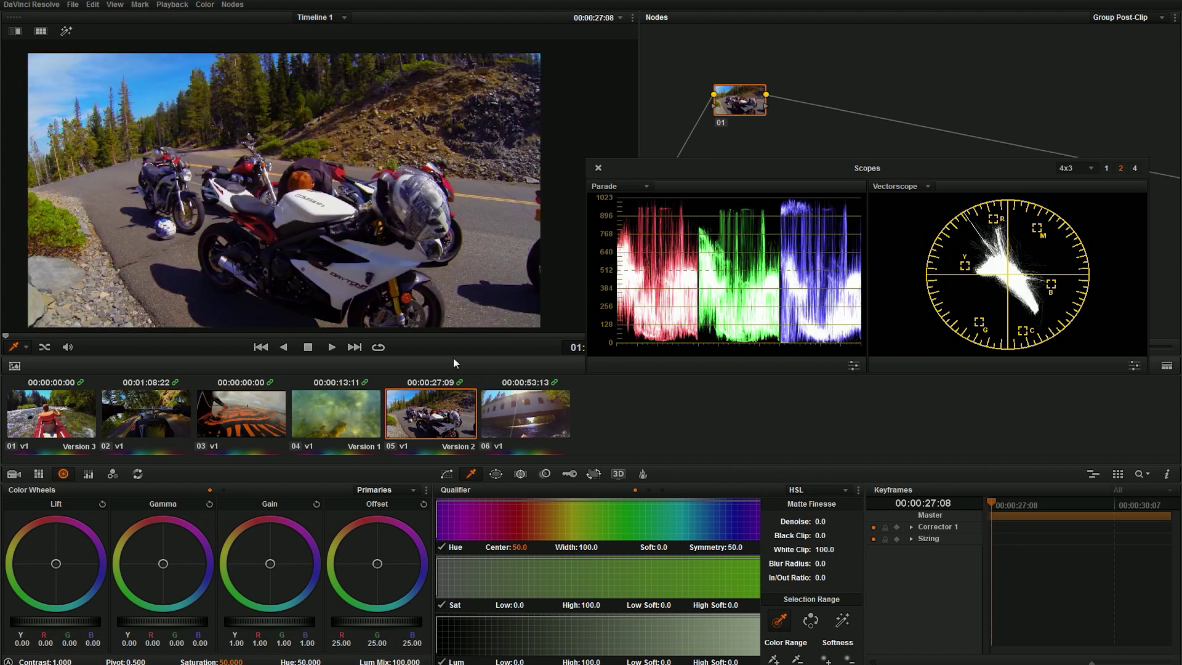
# - Apply the GC_Hangtime_2Strip-709 3D LUT to the Group Post-Clip node
pyautogui.click(1111, 21)
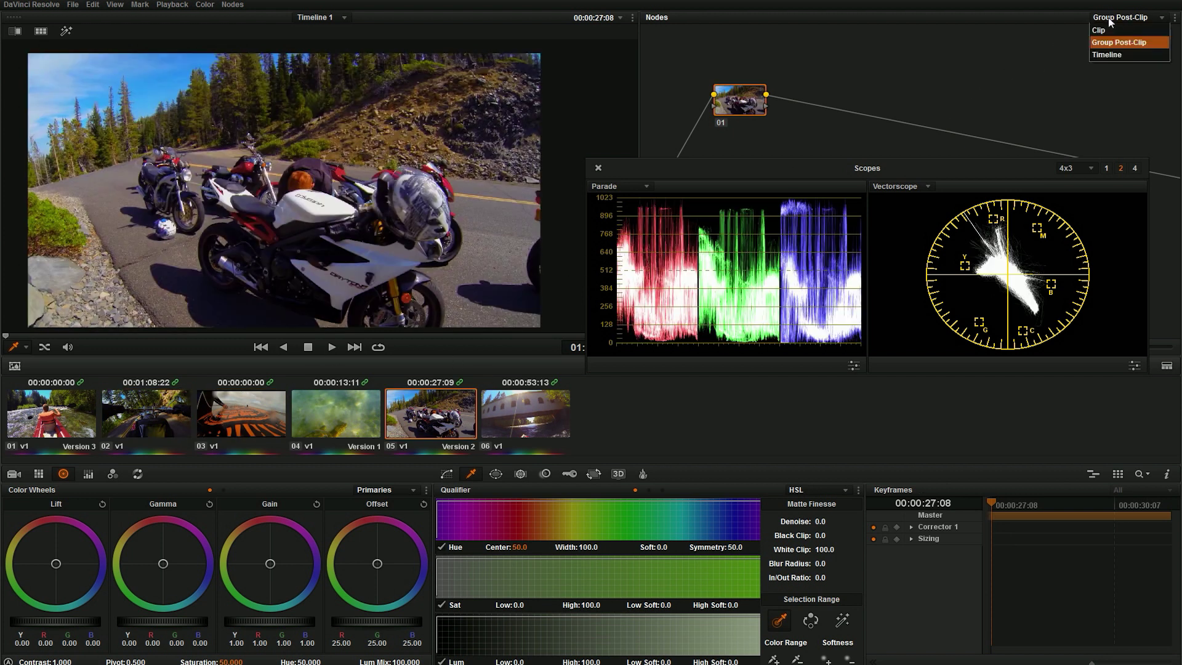
pyautogui.click(738, 98)
pyautogui.rightClick(733, 101)
pyautogui.moveTo(782, 188)
pyautogui.moveTo(907, 326)
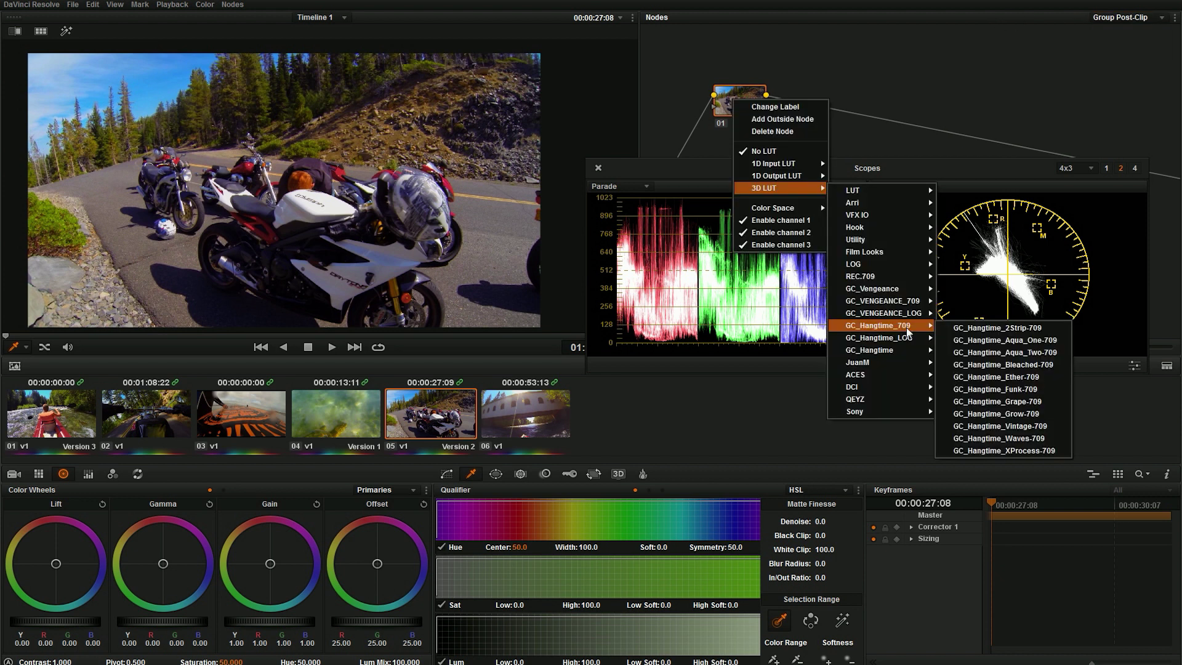
pyautogui.click(1007, 334)
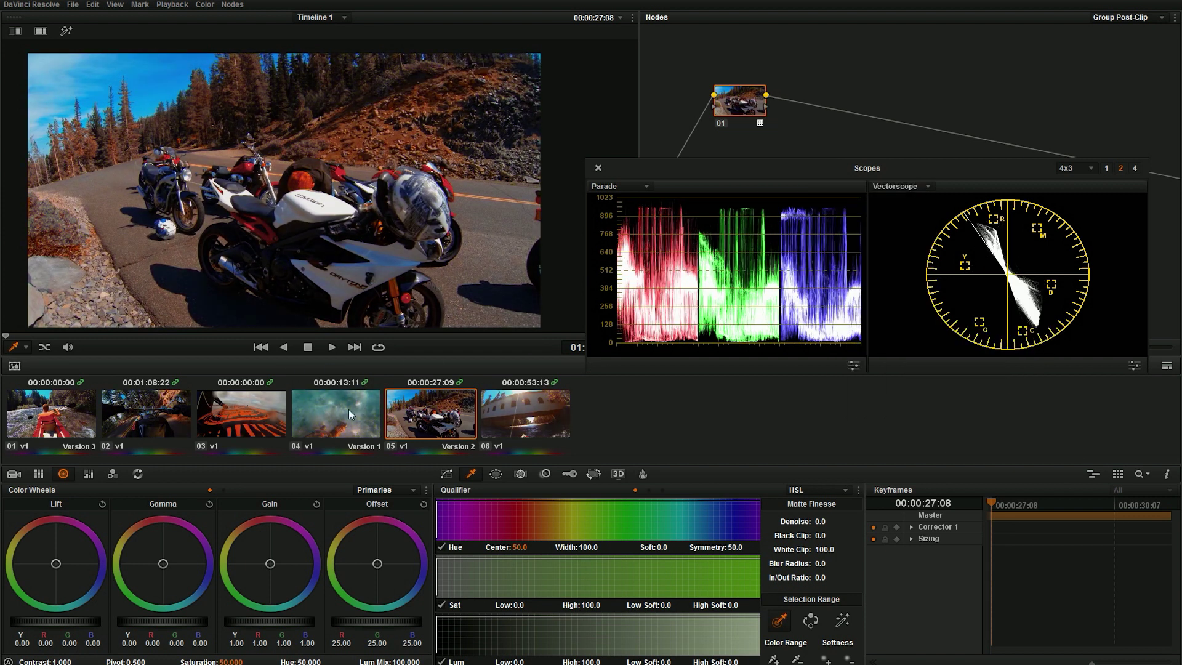
# - Examine the two-strip style on the individual clips, playing and scrubbing through the kayak, motorcycle and covered bridge footage
pyautogui.click(348, 408)
pyautogui.click(246, 411)
pyautogui.click(76, 424)
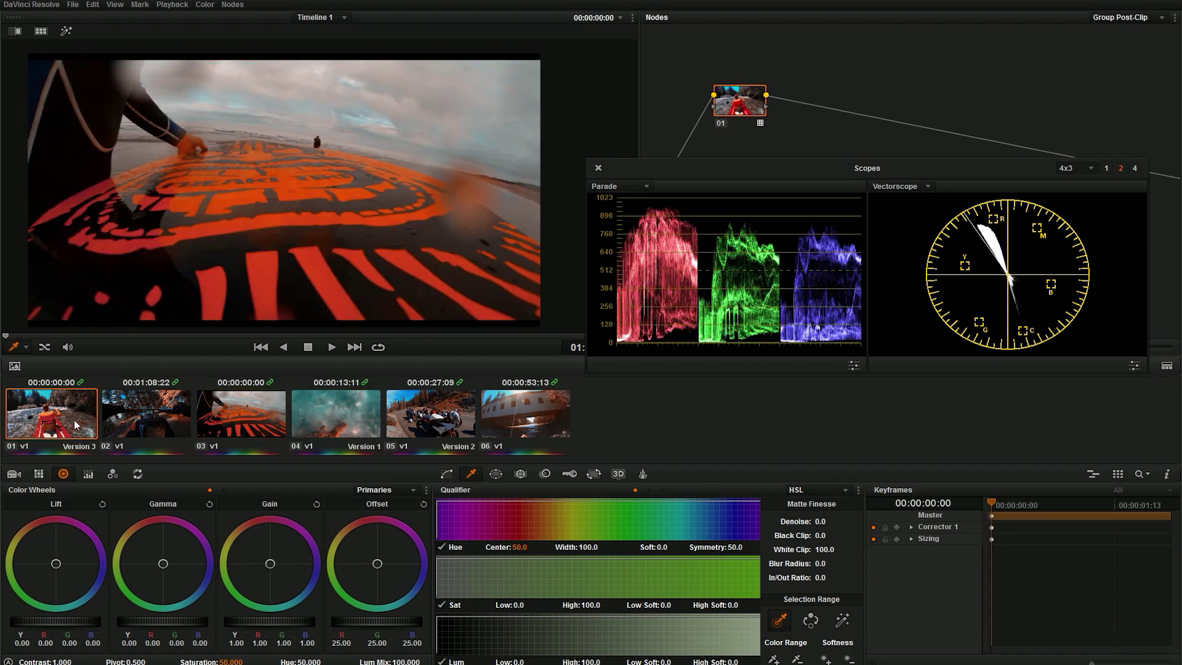
pyautogui.moveTo(108, 334); pyautogui.dragTo(213, 337)
pyautogui.click(331, 346)
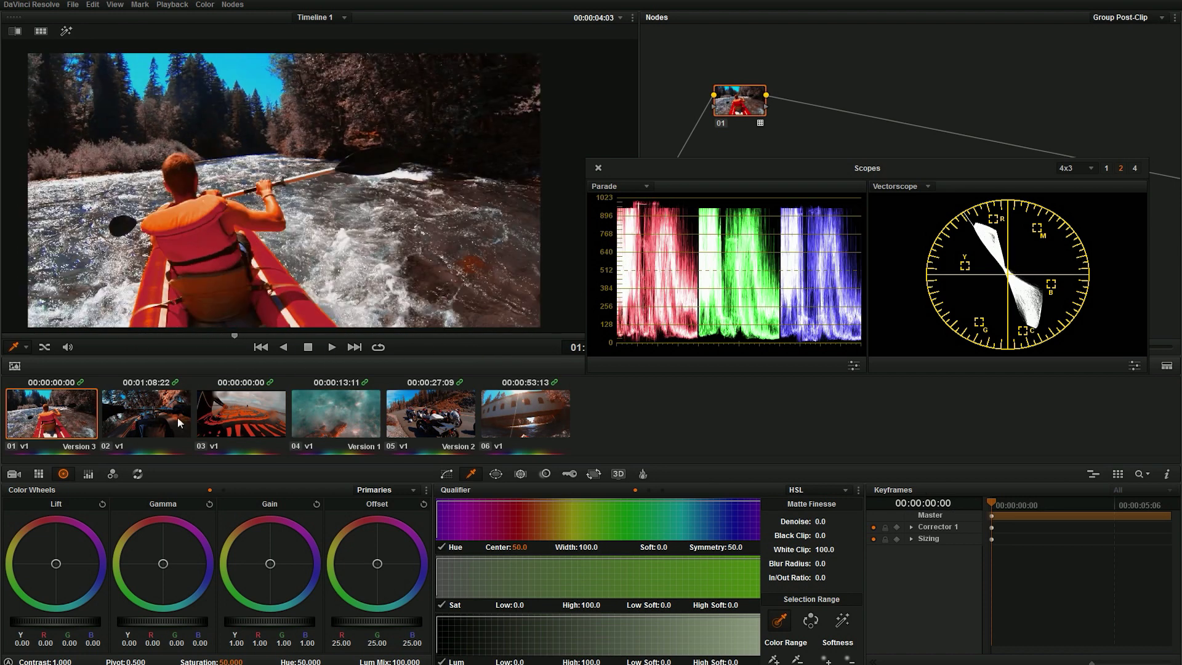
pyautogui.moveTo(121, 336); pyautogui.dragTo(5, 326)
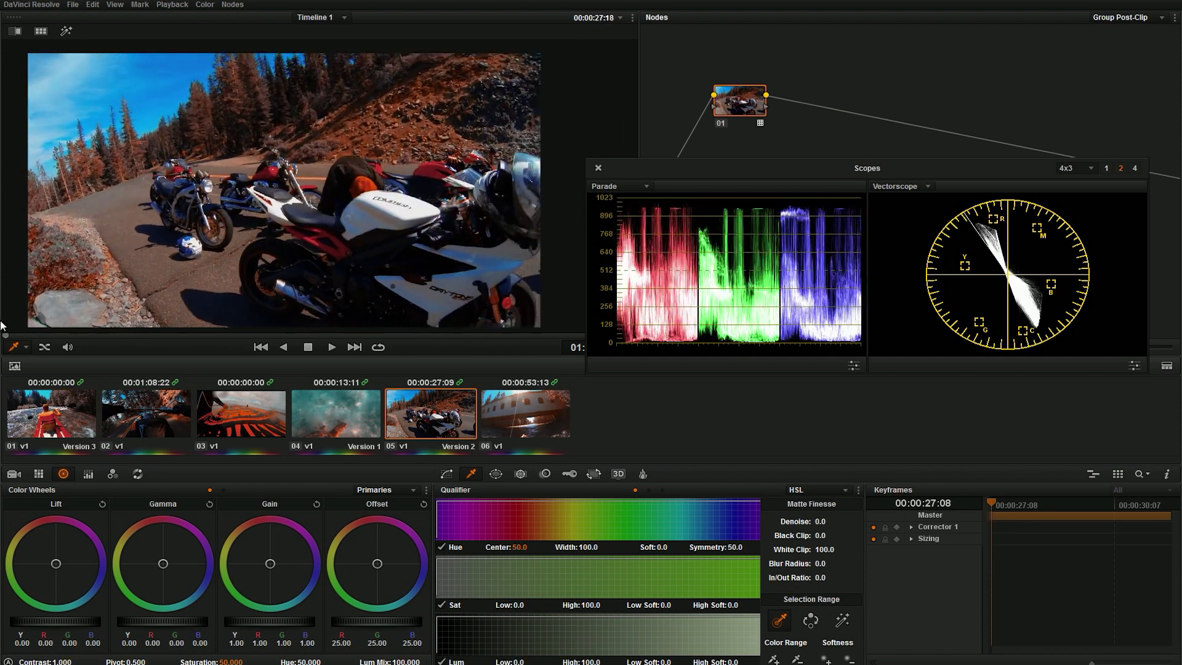
pyautogui.click(521, 414)
pyautogui.moveTo(210, 334); pyautogui.dragTo(373, 336)
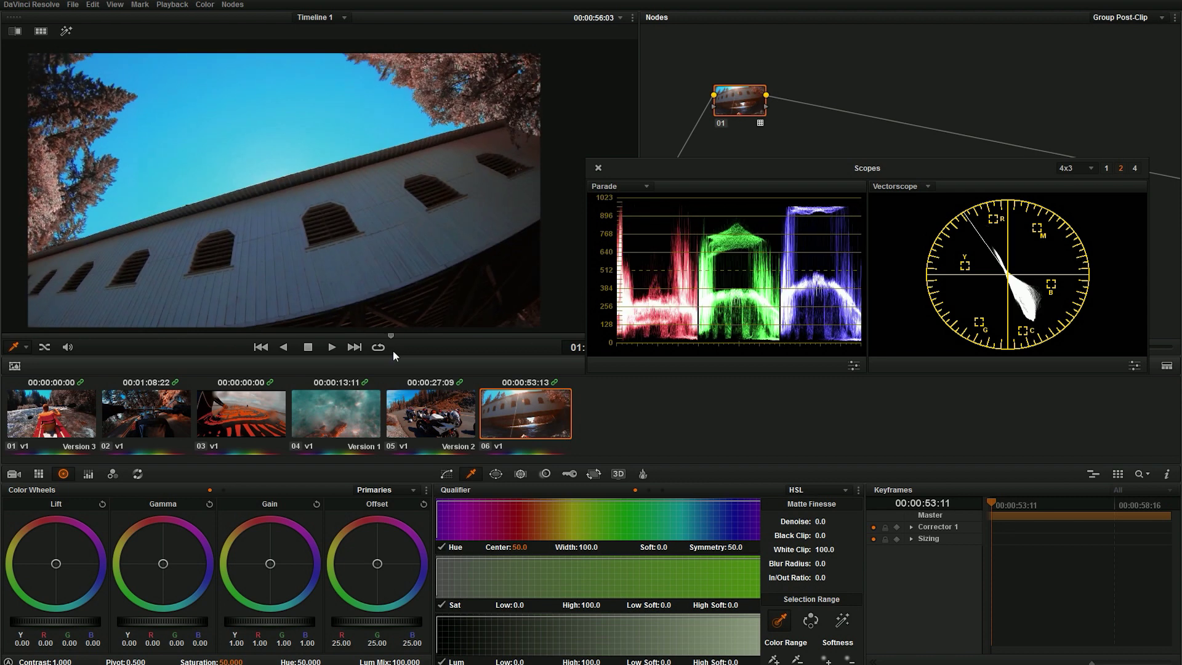
pyautogui.press('Home')
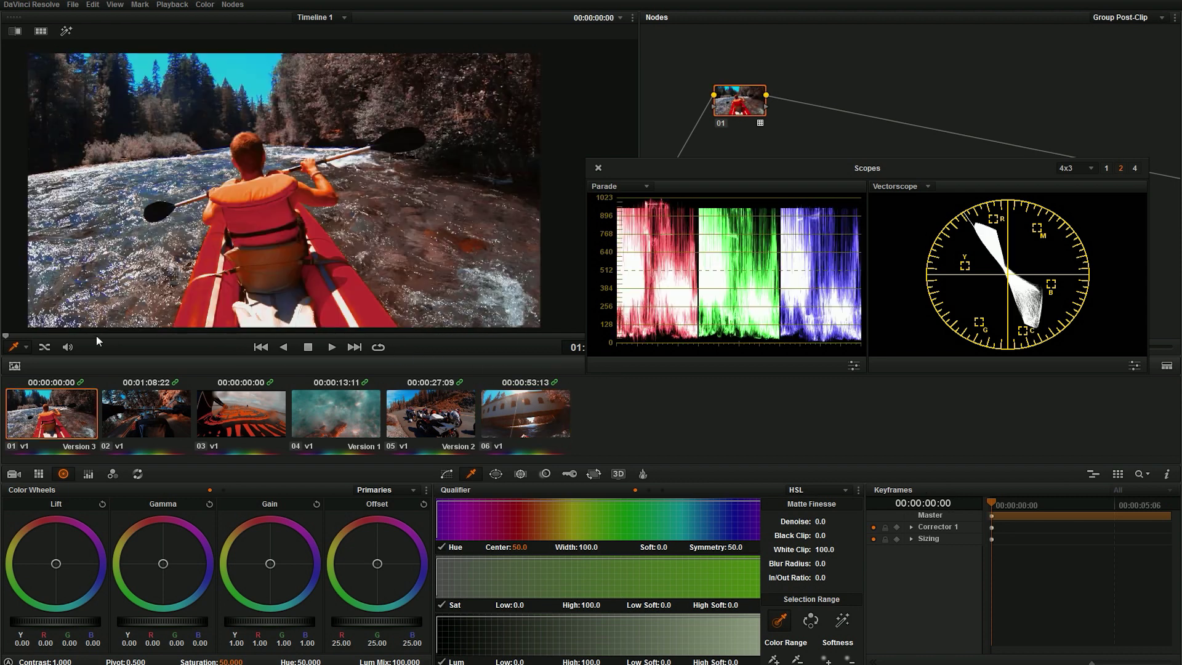
pyautogui.moveTo(63, 337); pyautogui.dragTo(433, 356)
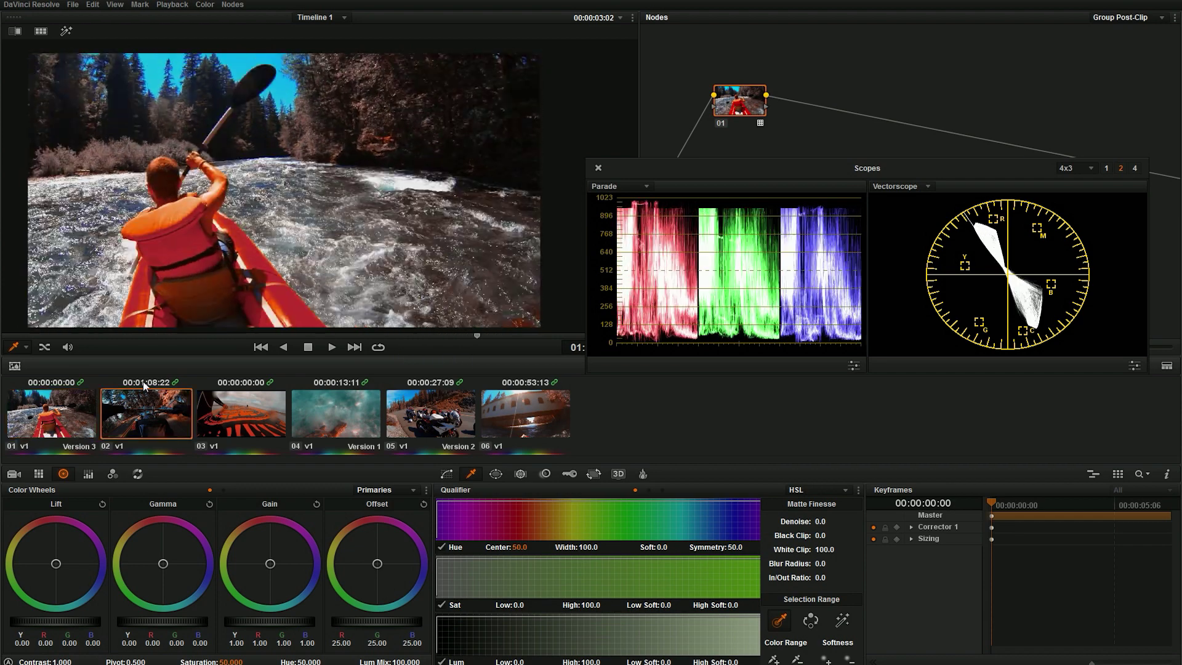
pyautogui.moveTo(126, 334); pyautogui.dragTo(331, 366)
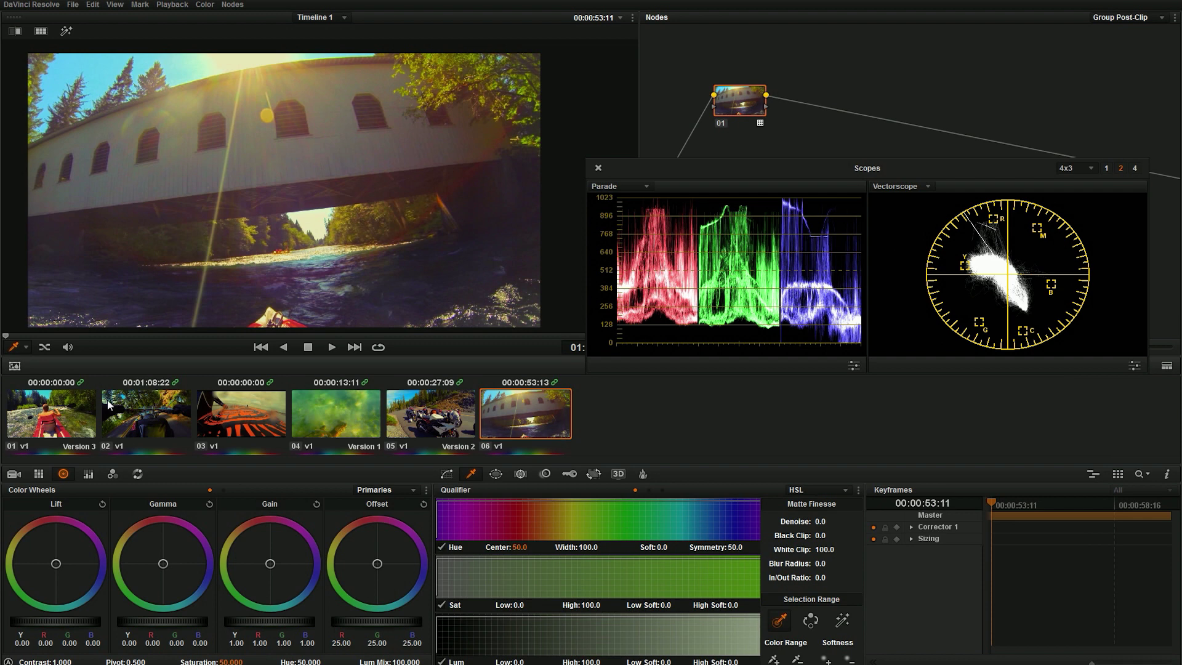
# - Examine the replacement style LUT across all six clips, scrubbing the kayak and motorcycle ride footage
pyautogui.click(51, 419)
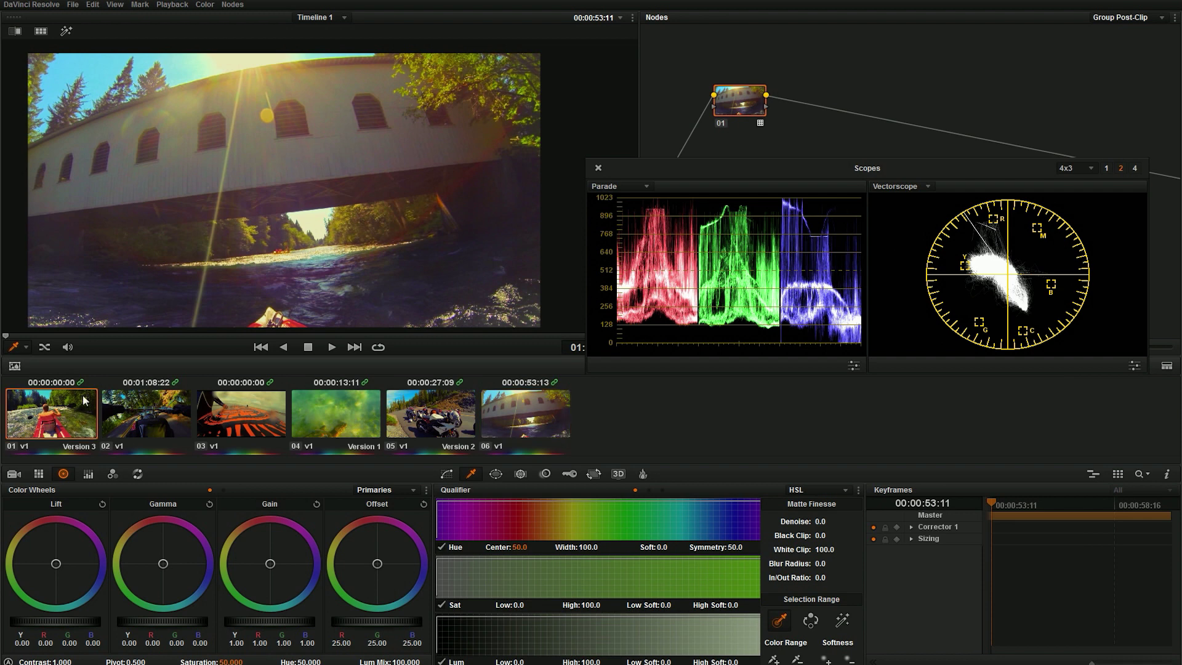
pyautogui.moveTo(190, 333); pyautogui.dragTo(158, 385)
pyautogui.click(158, 394)
pyautogui.moveTo(151, 334); pyautogui.dragTo(411, 343)
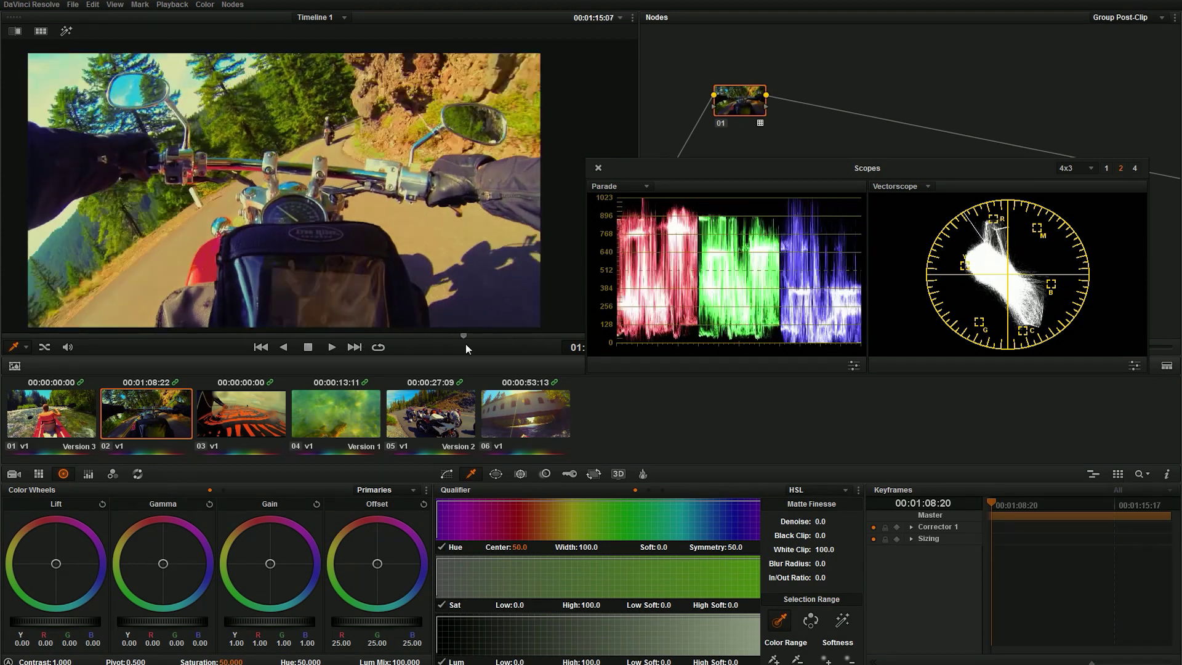
pyautogui.click(430, 413)
pyautogui.moveTo(495, 336); pyautogui.dragTo(468, 336)
pyautogui.click(249, 414)
pyautogui.click(329, 422)
pyautogui.click(416, 426)
pyautogui.click(542, 427)
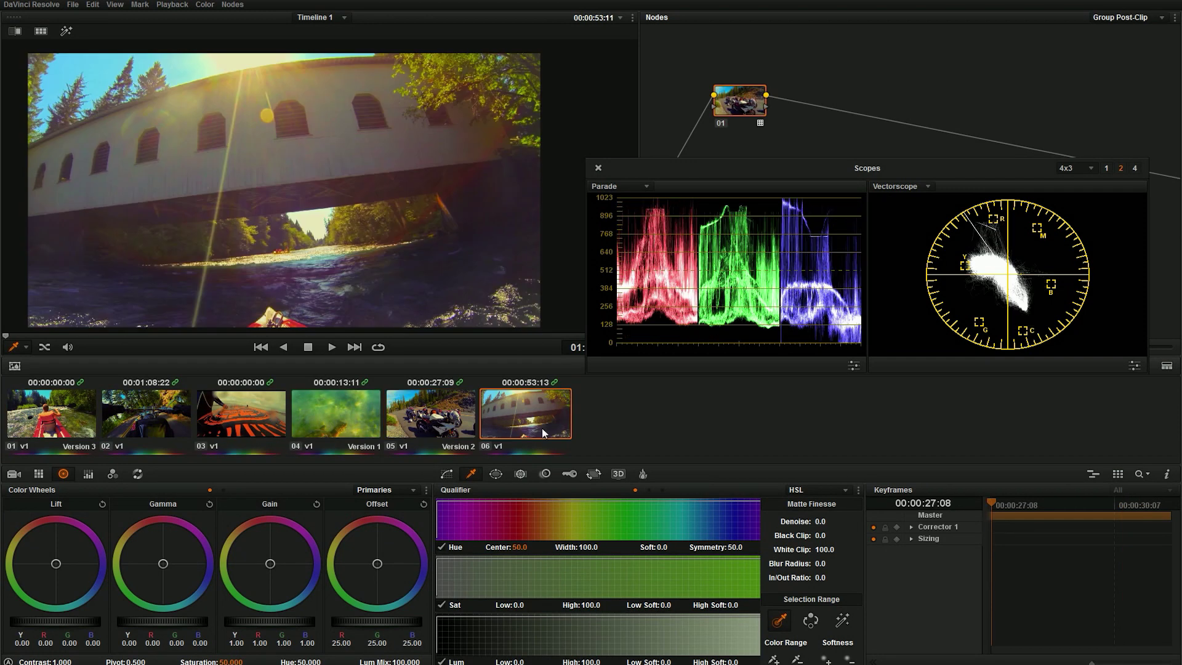
pyautogui.click(165, 428)
pyautogui.press('space')
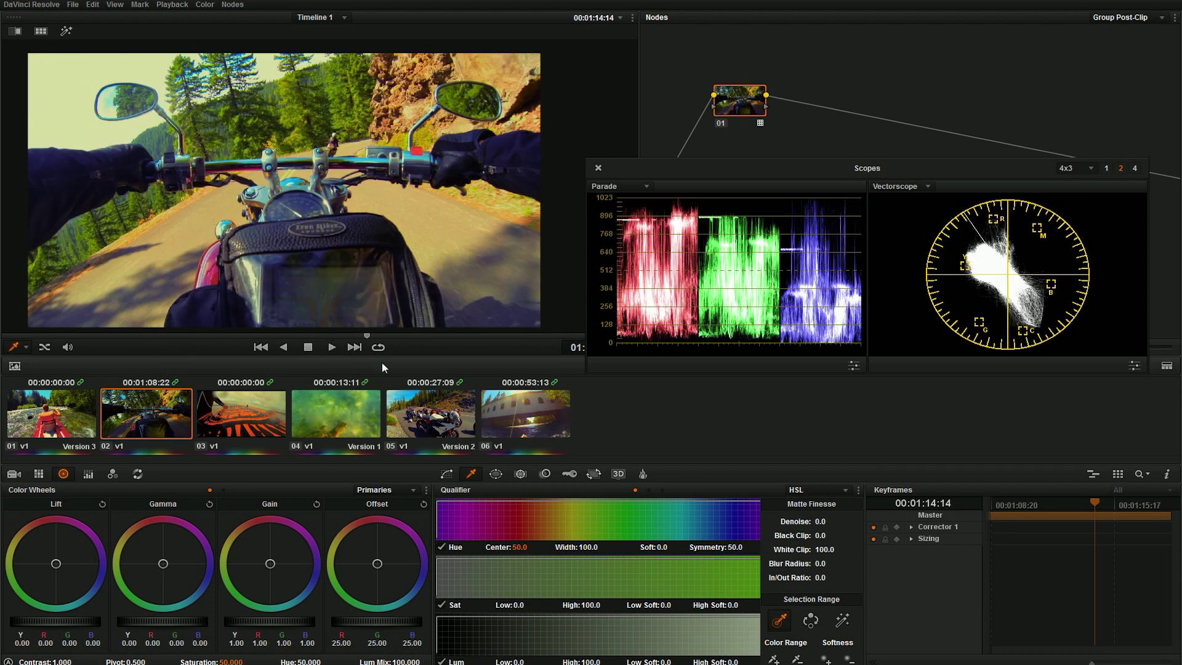
# - From the surfboard clip, set the Group Post-Clip node's 3D LUT to GC_Hangtime_2Strip-709
pyautogui.click(241, 413)
pyautogui.rightClick(740, 104)
pyautogui.moveTo(783, 195)
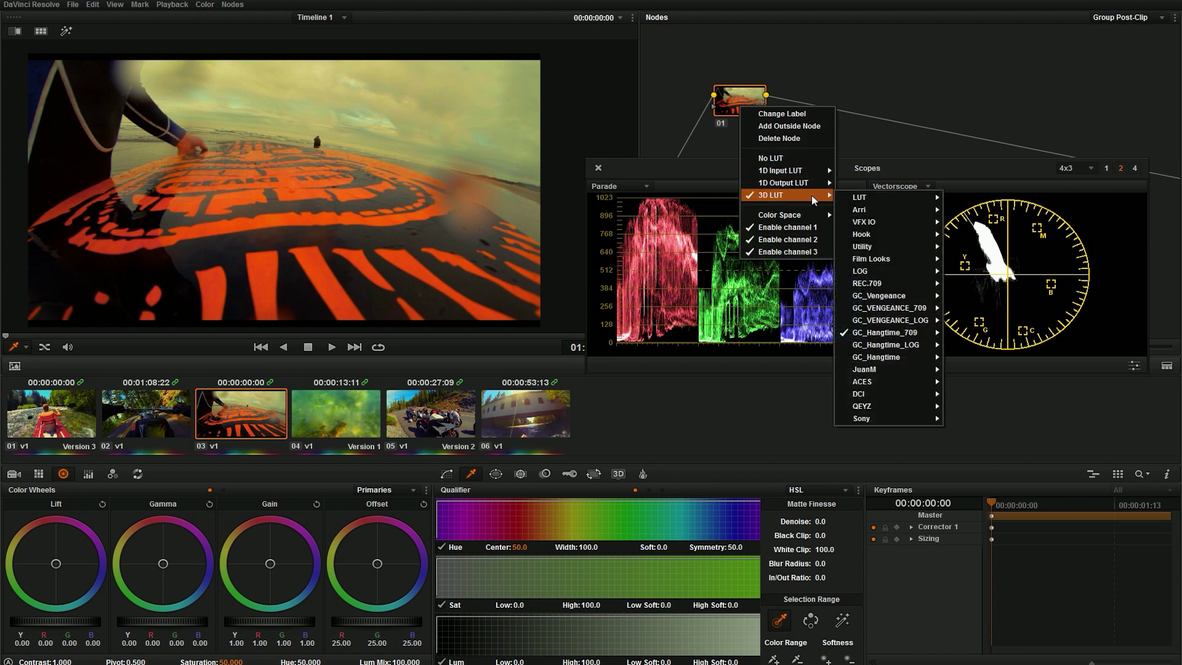
pyautogui.moveTo(886, 332)
pyautogui.click(980, 339)
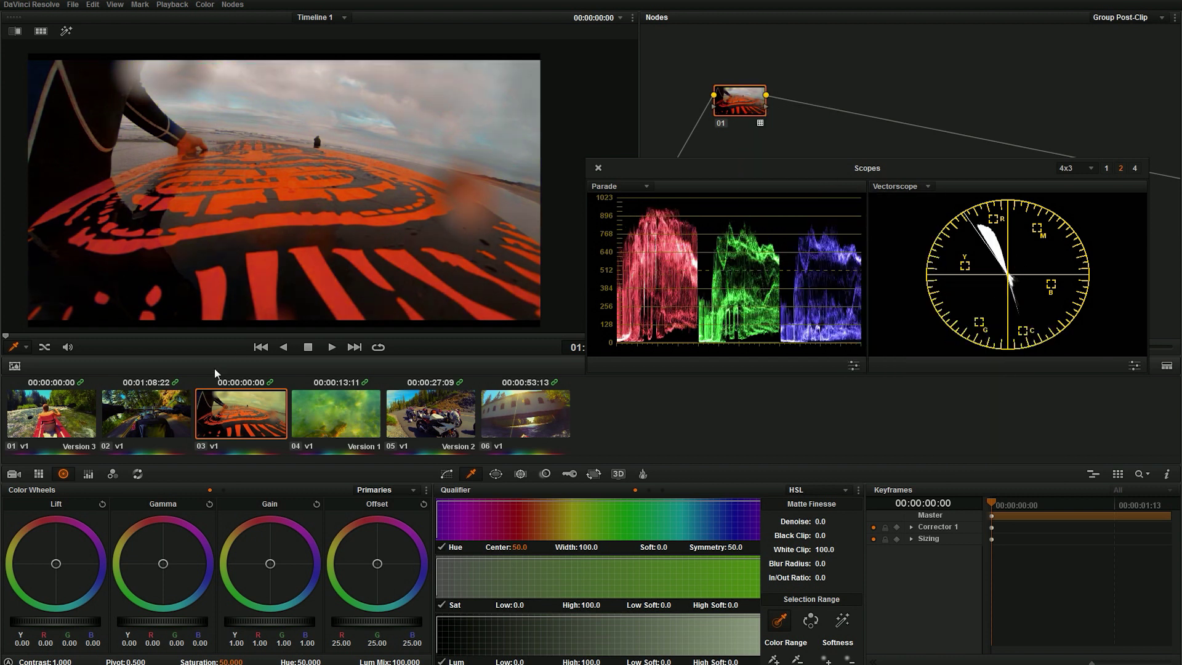
# - Check the group style on the first four clips and switch the node graph to Clip level
pyautogui.click(133, 400)
pyautogui.click(85, 410)
pyautogui.click(170, 419)
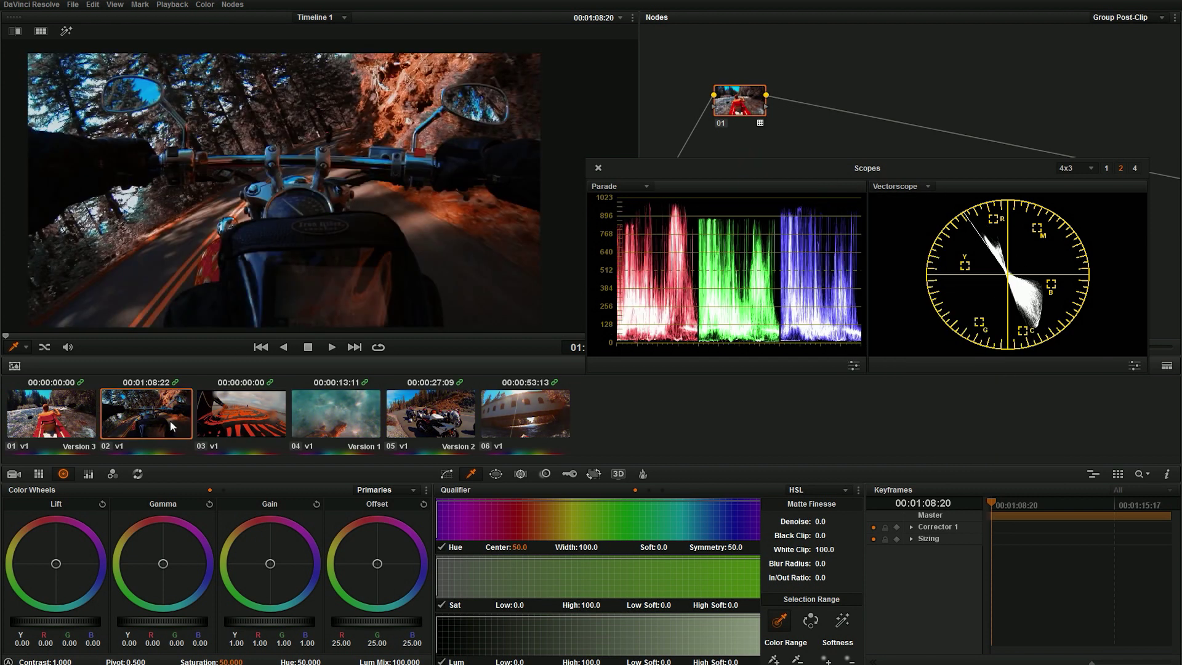
pyautogui.click(269, 434)
pyautogui.click(336, 412)
pyautogui.click(1111, 19)
pyautogui.click(1107, 37)
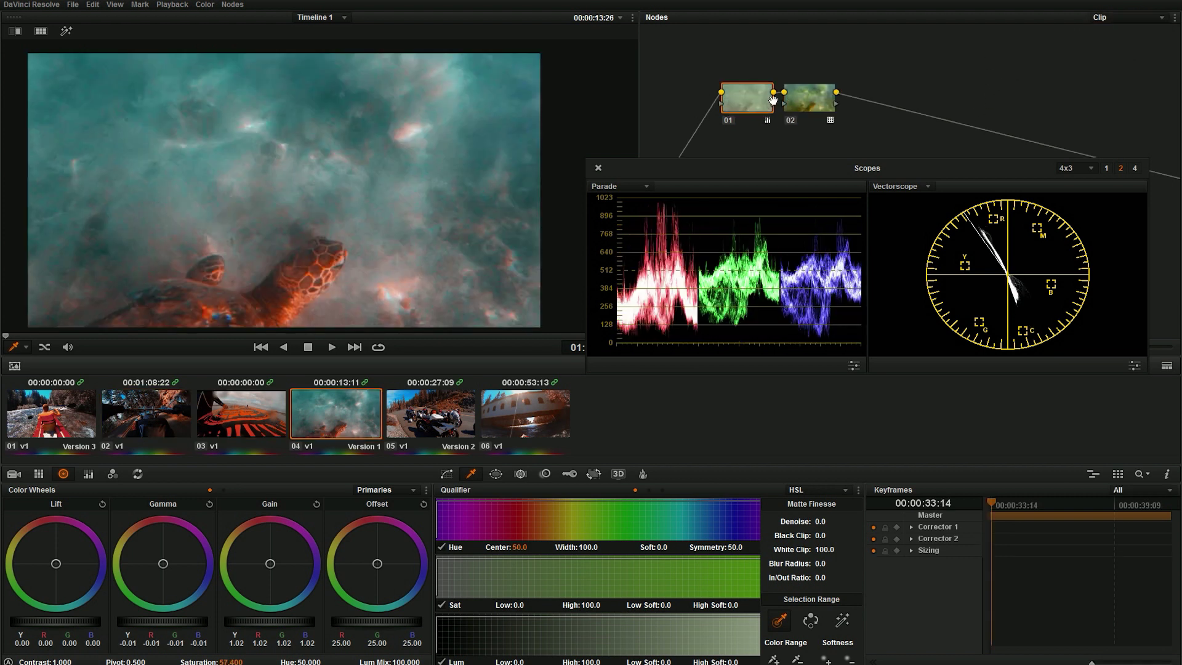
# - On the surfboard clip's node 03 after the LUT node, angle a gradient window across the cloudy sky
pyautogui.click(410, 415)
pyautogui.click(257, 423)
pyautogui.moveTo(165, 337); pyautogui.dragTo(218, 337)
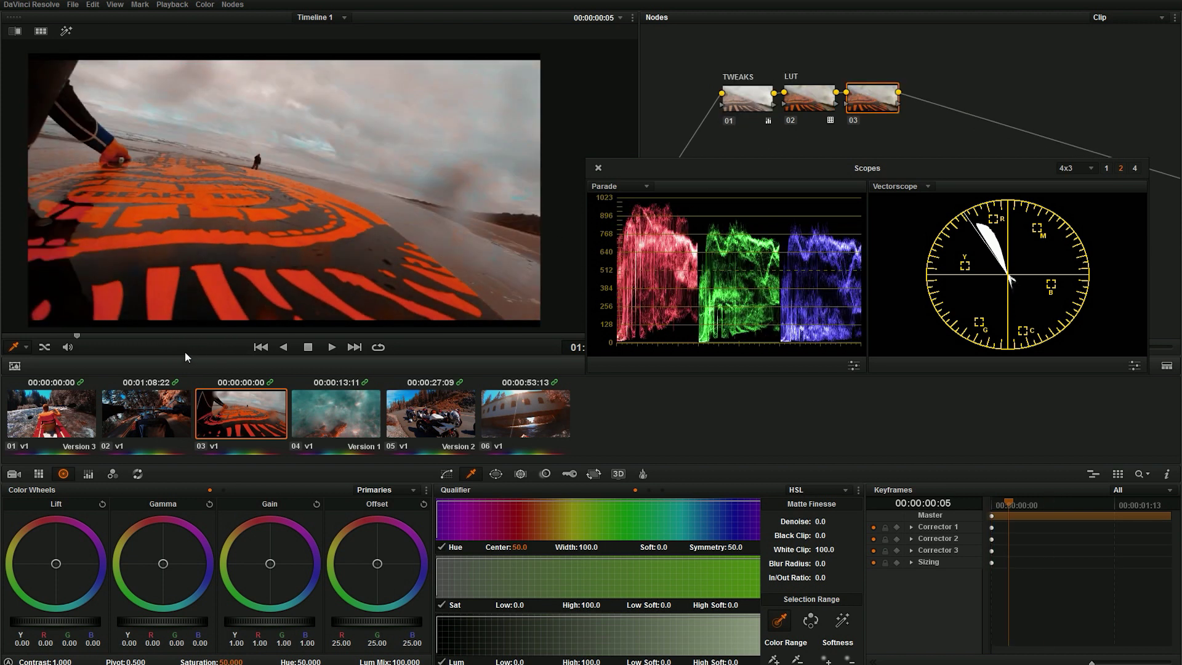
pyautogui.moveTo(173, 337)
pyautogui.mouseDown()
pyautogui.moveTo(219, 336)
pyautogui.moveTo(159, 339)
pyautogui.mouseUp()
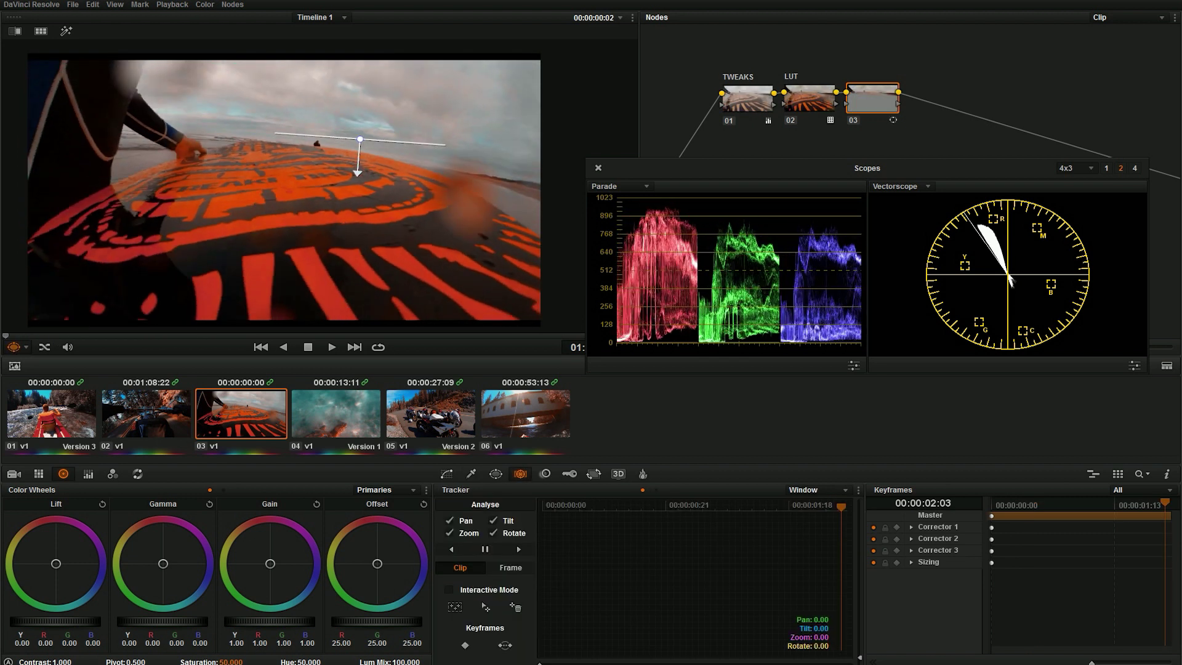
pyautogui.moveTo(376, 136); pyautogui.dragTo(424, 160)
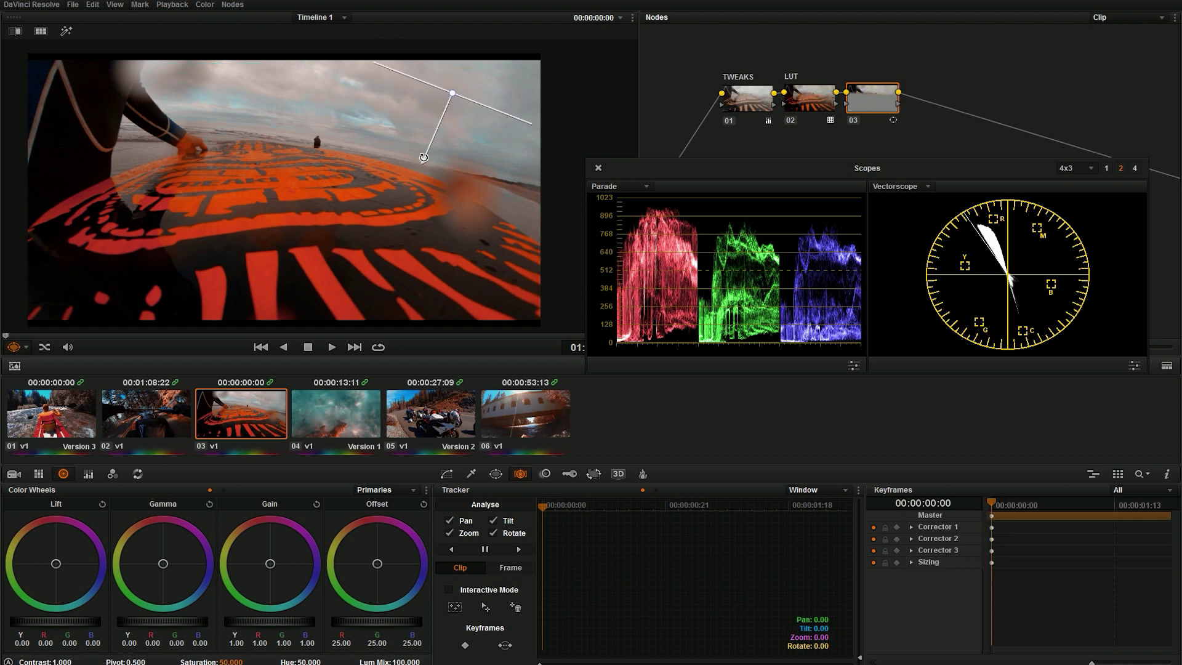
# - Shift the sky node's gamma to -0.06, -0.09, -0.05, -0.04 and gain to 1.04, 0.99, 1.05, 1.09 in YRGB, and scrub the clip
pyautogui.moveTo(166, 567); pyautogui.dragTo(185, 607)
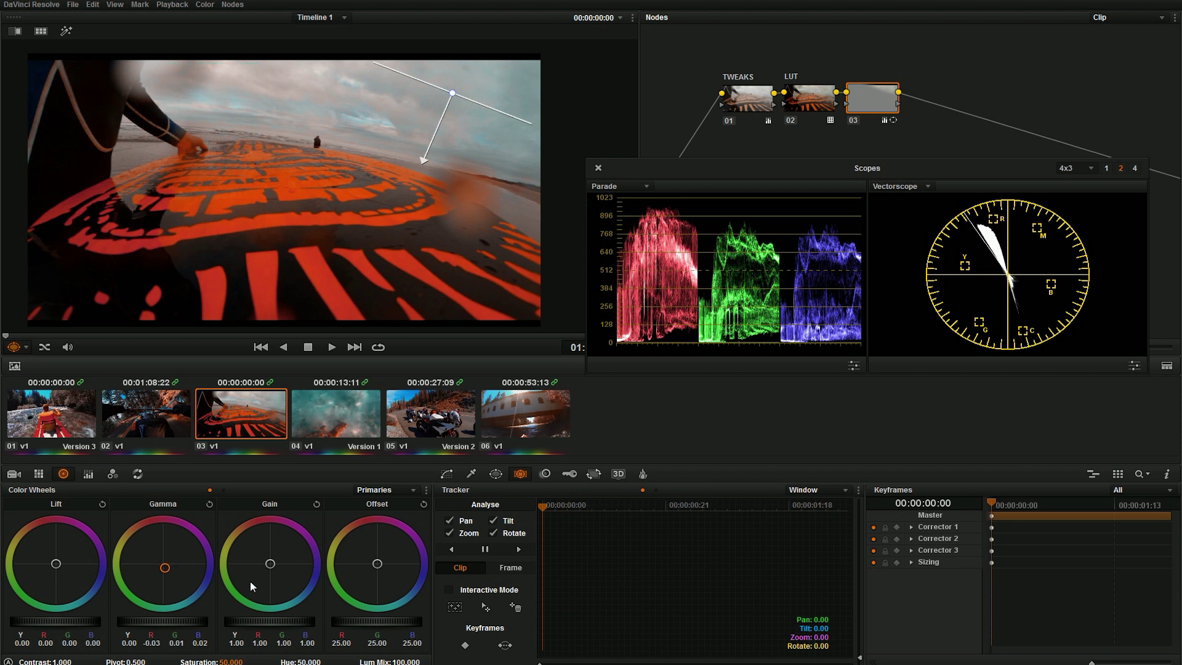
pyautogui.moveTo(275, 577); pyautogui.dragTo(282, 581)
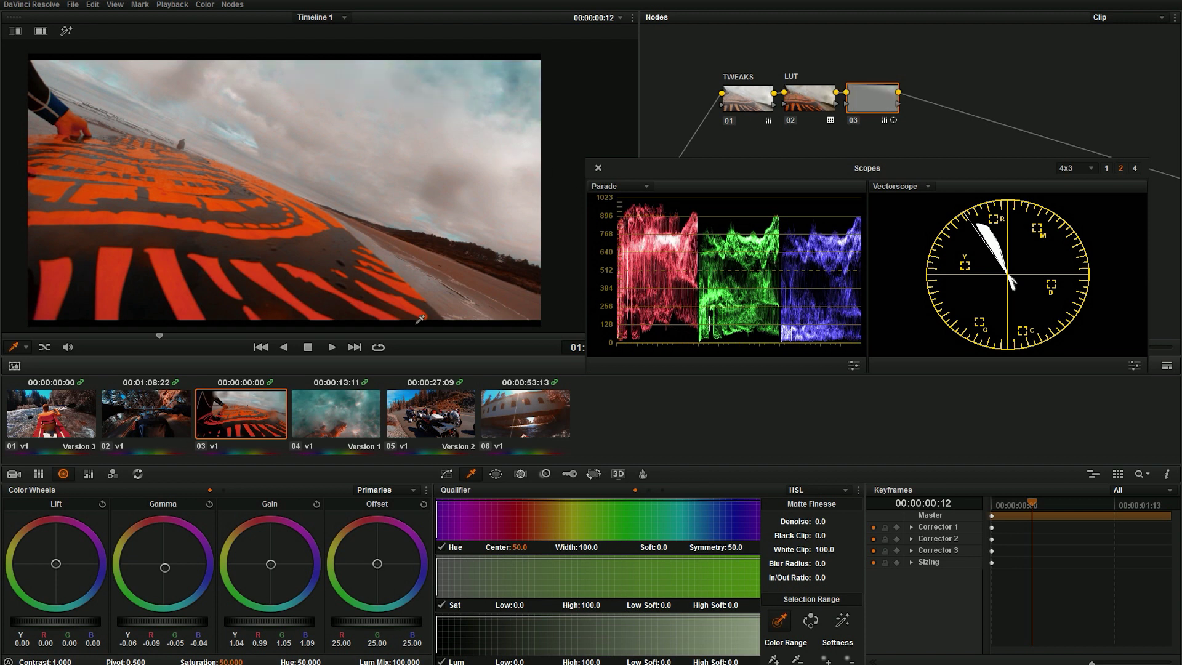
pyautogui.moveTo(213, 335); pyautogui.dragTo(372, 335)
# - On the motorcycle ride clip, add a serial node after node 02
pyautogui.press('Up')
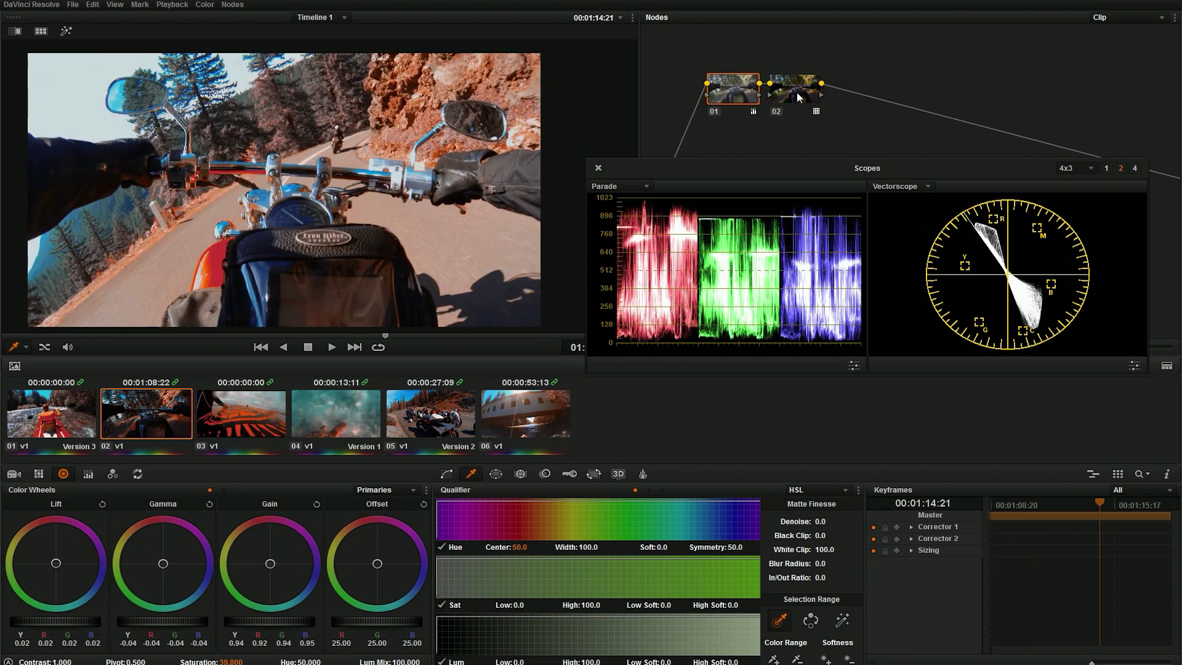
pyautogui.click(798, 96)
pyautogui.hotkey('alt', 's')
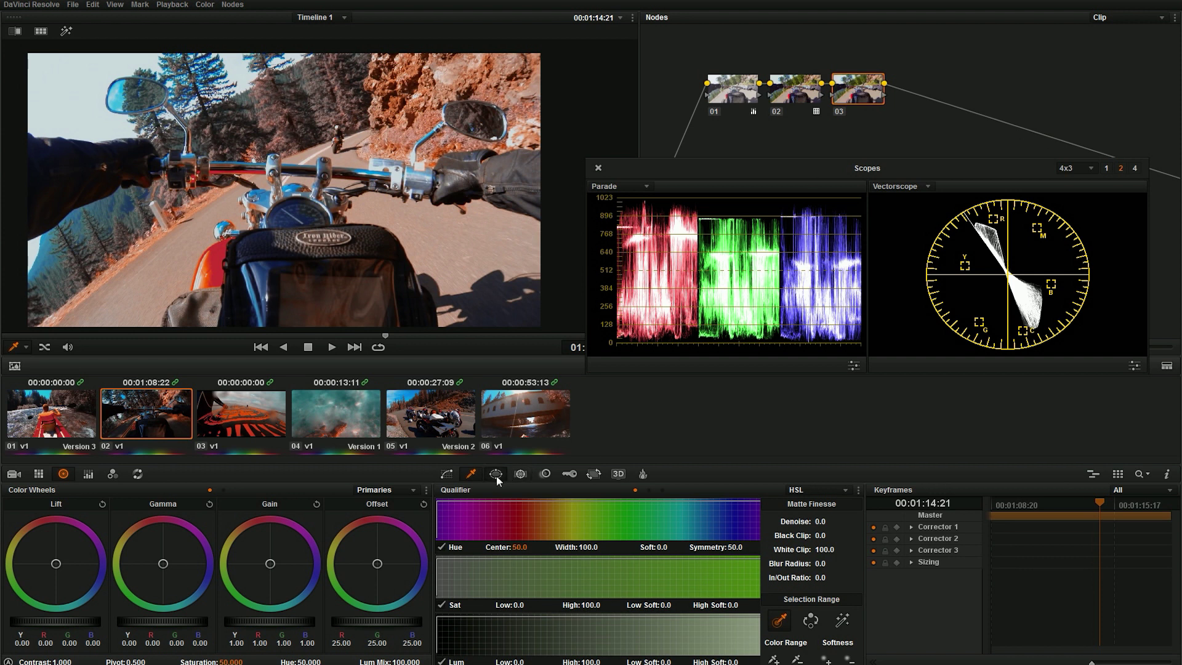
# - On the motorcycle ride clip's node 03, add a large circular window around the bike with softness 28.34 and invert it
pyautogui.click(496, 474)
pyautogui.click(447, 545)
pyautogui.moveTo(363, 269); pyautogui.dragTo(557, 240)
pyautogui.moveTo(352, 223)
pyautogui.mouseDown()
pyautogui.moveTo(368, 241)
pyautogui.moveTo(337, 223)
pyautogui.mouseUp()
pyautogui.scroll(-3, 352, 211)
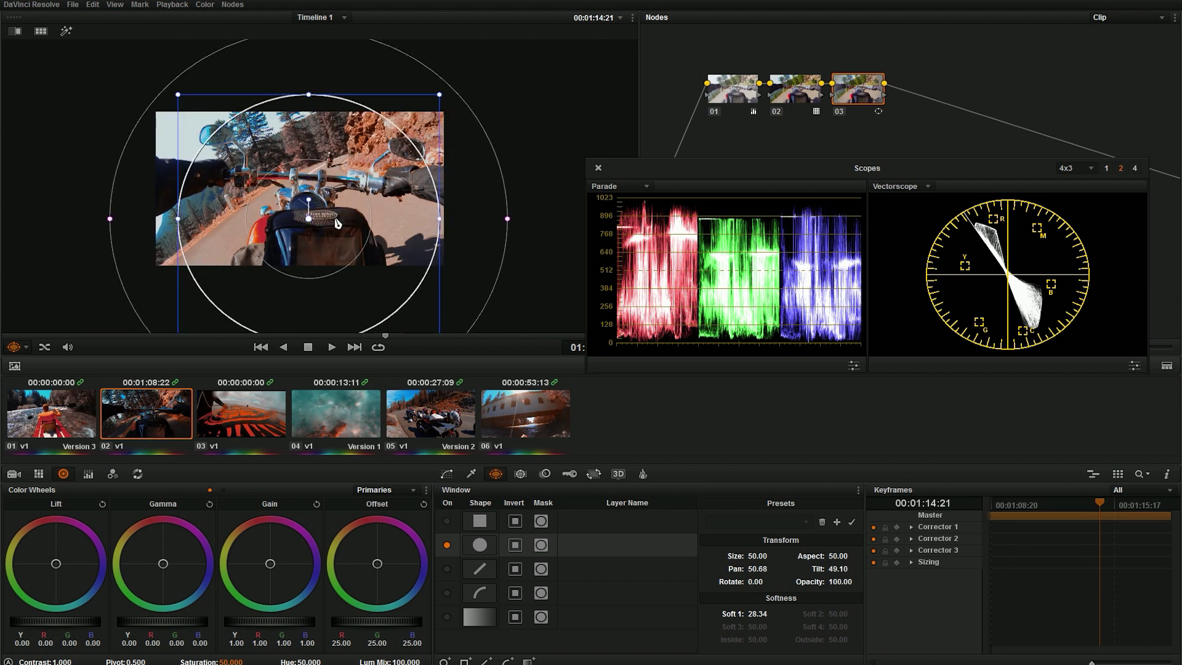
pyautogui.click(515, 546)
# - Darken the area outside the circle by setting gamma to -0.09 in RGB and gain to 0.94, and play the clip
pyautogui.moveTo(184, 621); pyautogui.dragTo(177, 621)
pyautogui.moveTo(262, 619); pyautogui.dragTo(261, 622)
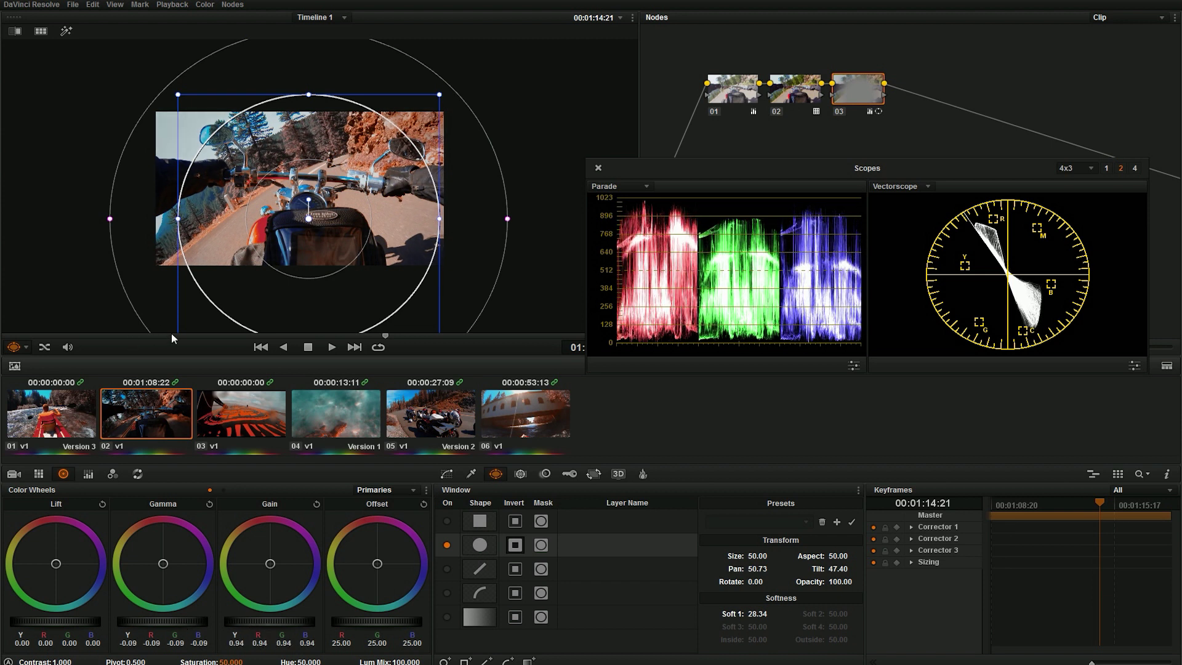
pyautogui.press('space')
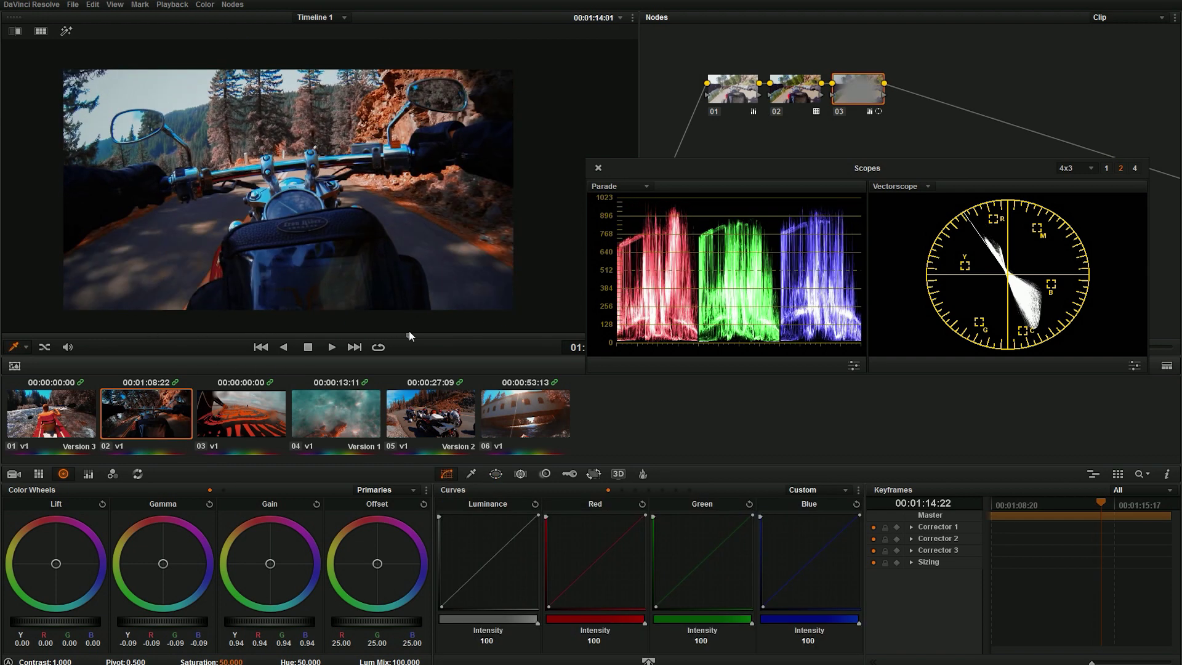
# - Exaggerate the vignette with lift -0.12, gamma -1.00 and gain 0.14, and play the clip to check its shape
pyautogui.moveTo(173, 620); pyautogui.dragTo(175, 618)
pyautogui.moveTo(260, 615); pyautogui.dragTo(234, 620)
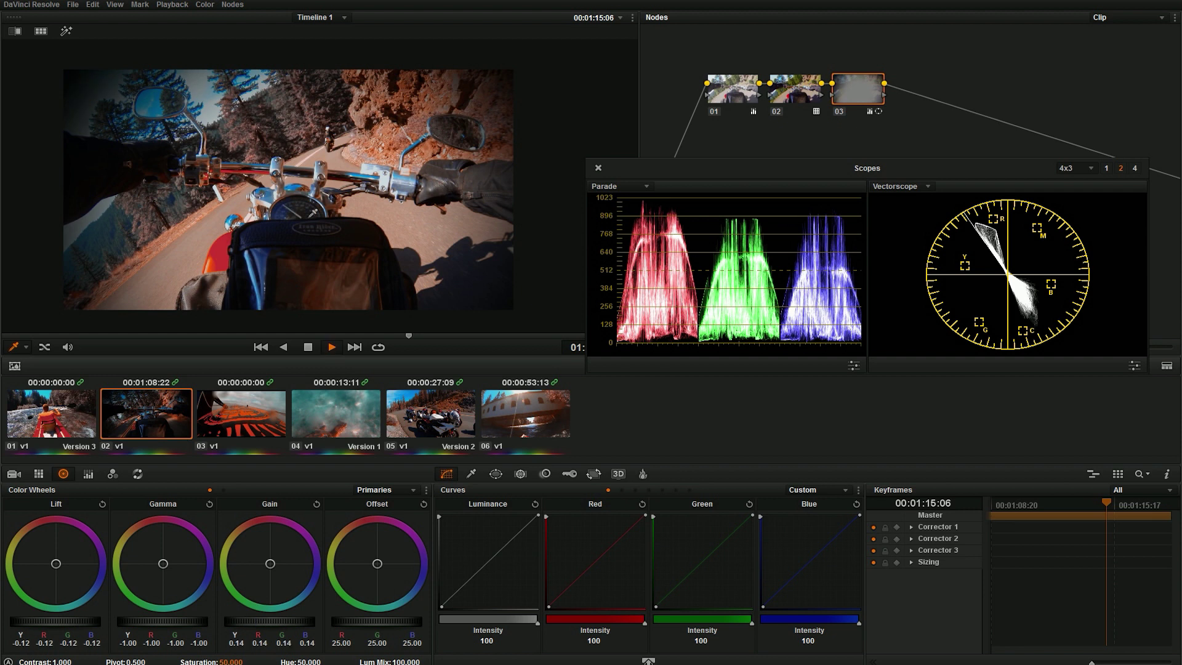
pyautogui.press('space')
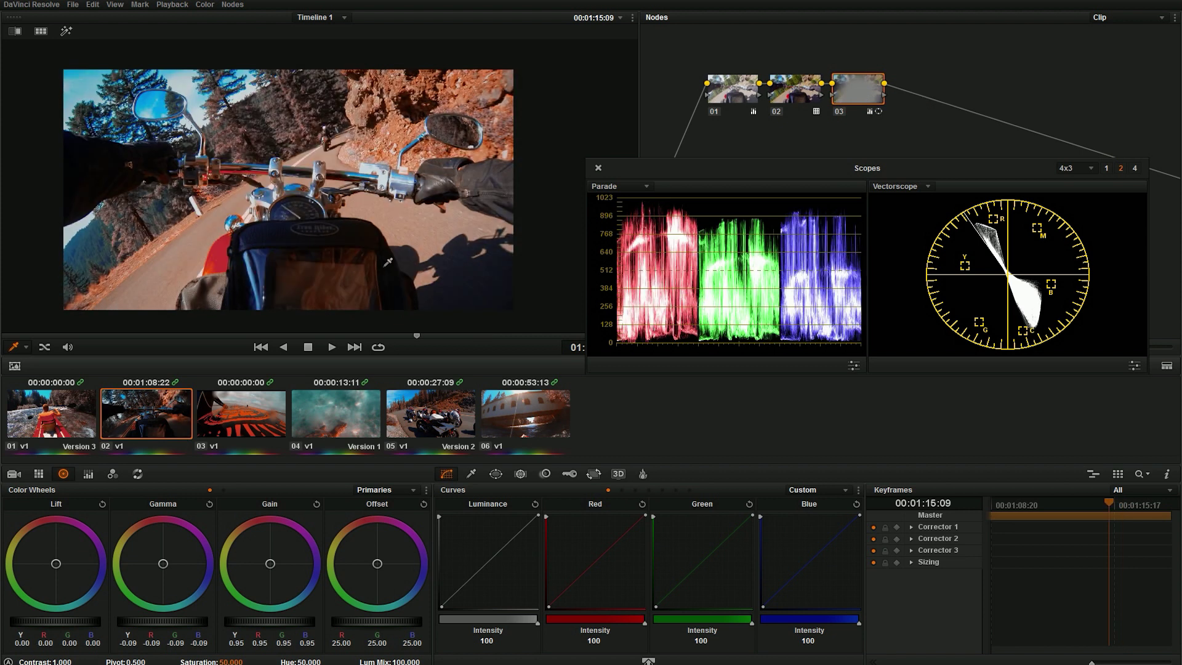
# - Review the grades on the turtle, parked motorcycles and covered bridge clips
pyautogui.click(360, 431)
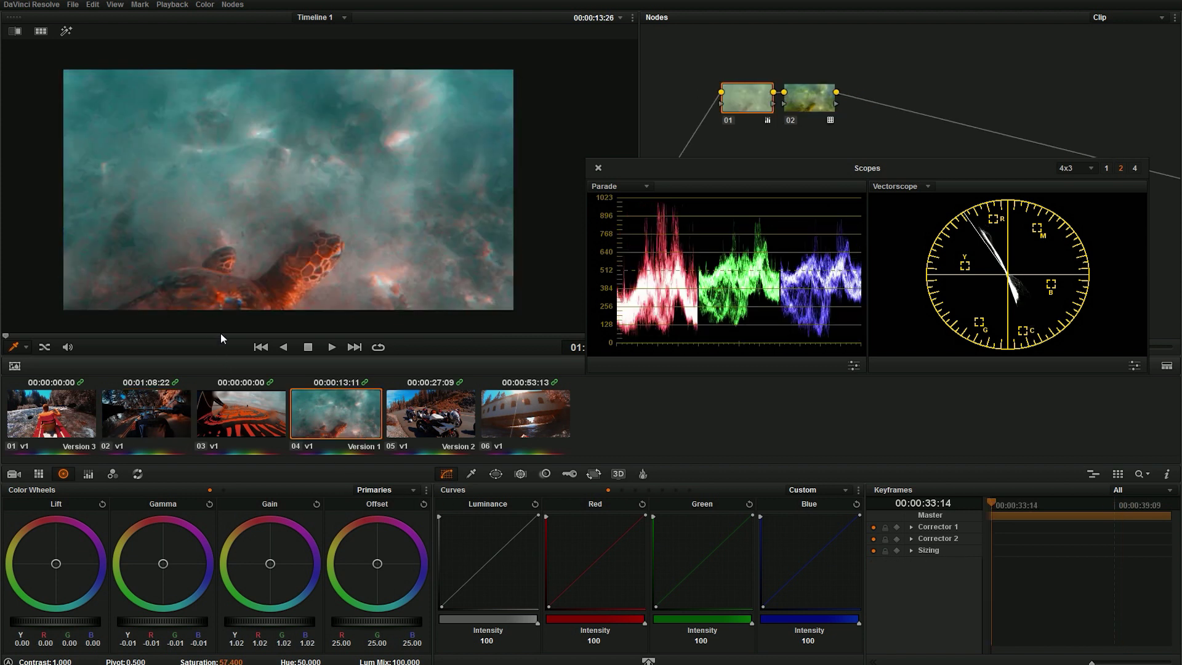
pyautogui.press('space')
pyautogui.press('Down')
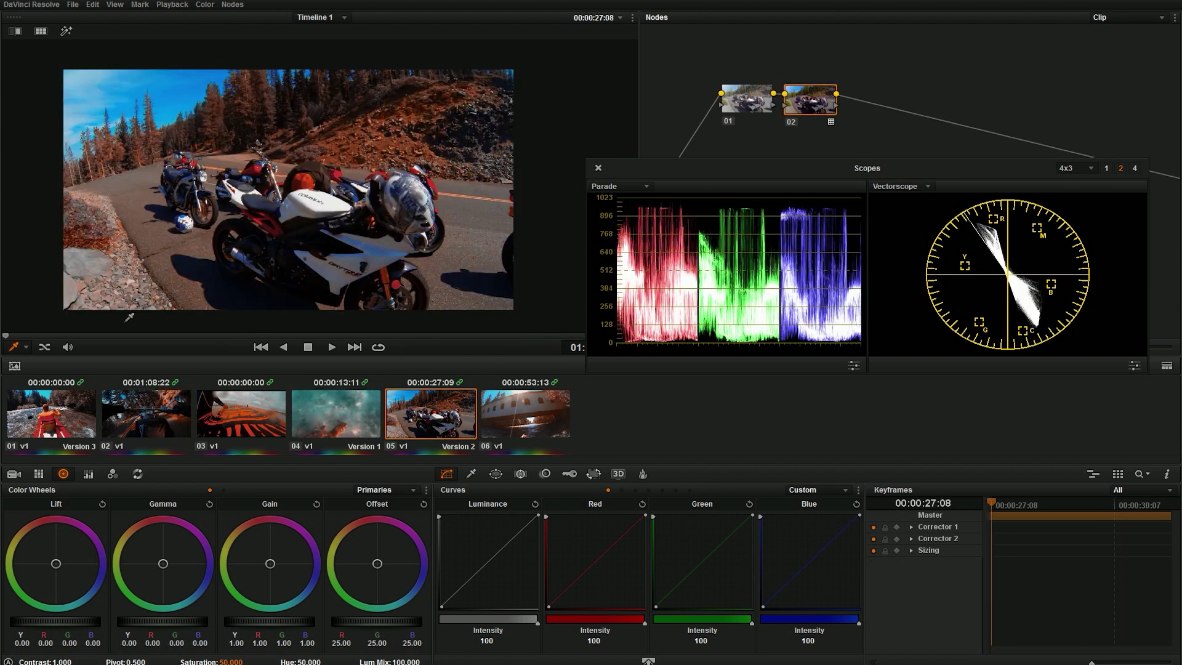
pyautogui.click(563, 425)
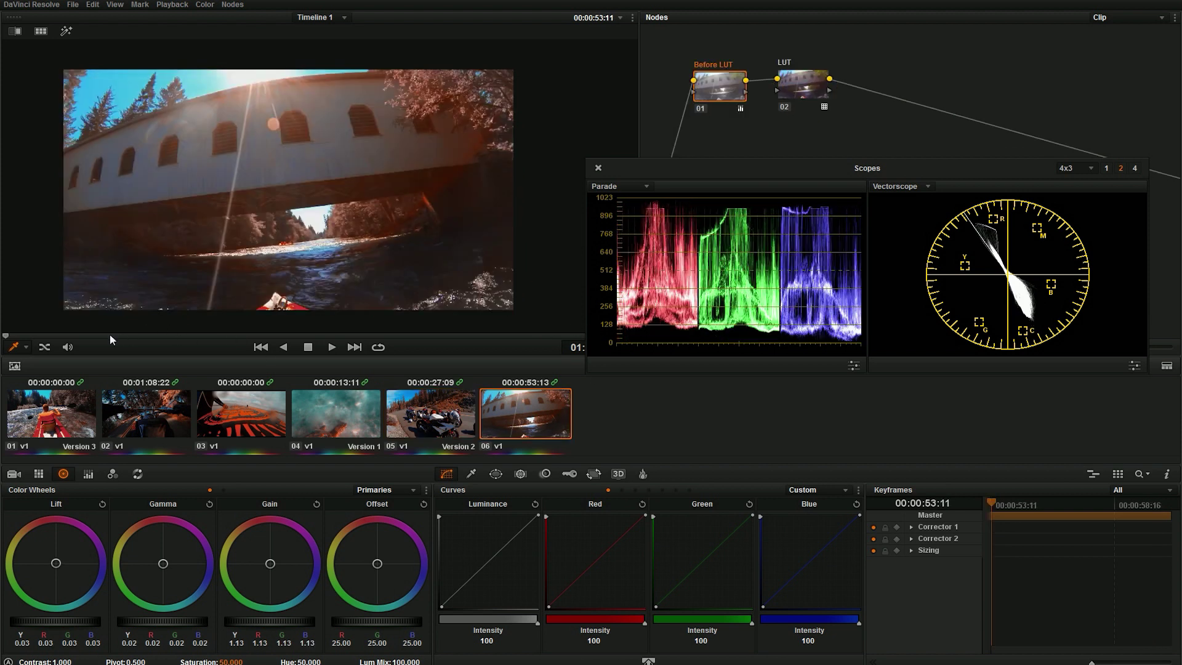
# - On the kayak clip's node 04, add a gradient window rotated 178.11 with softness 6.76, lower the node's gamma, and scrub the clip
pyautogui.press('Home')
pyautogui.click(495, 475)
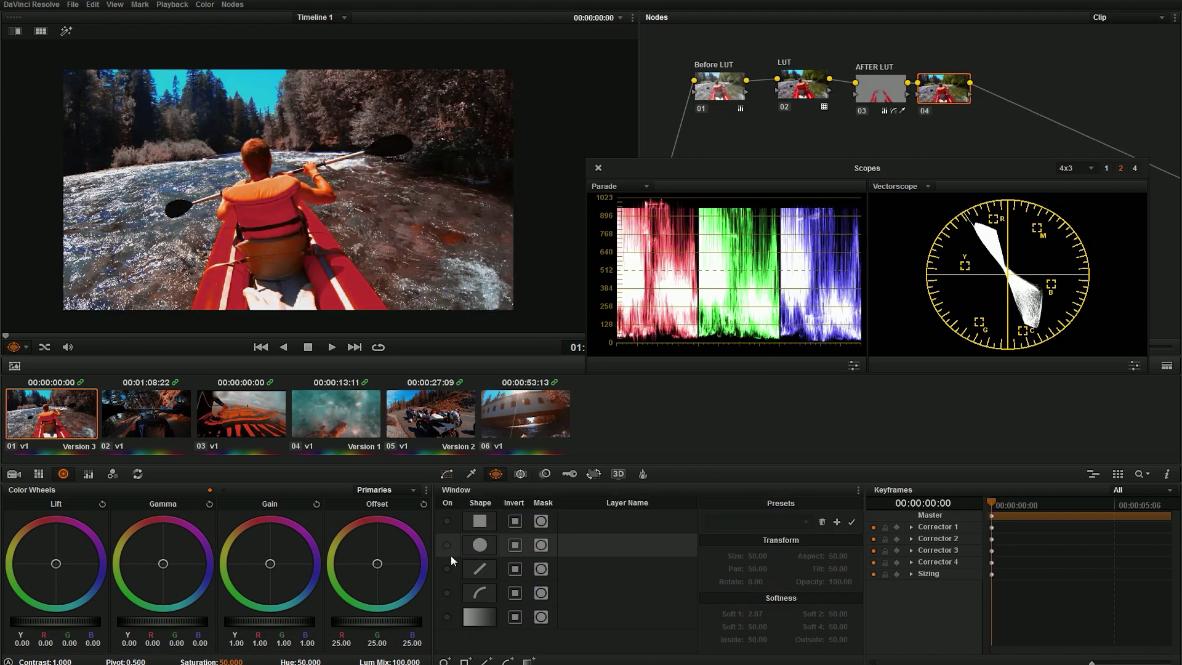
pyautogui.click(446, 616)
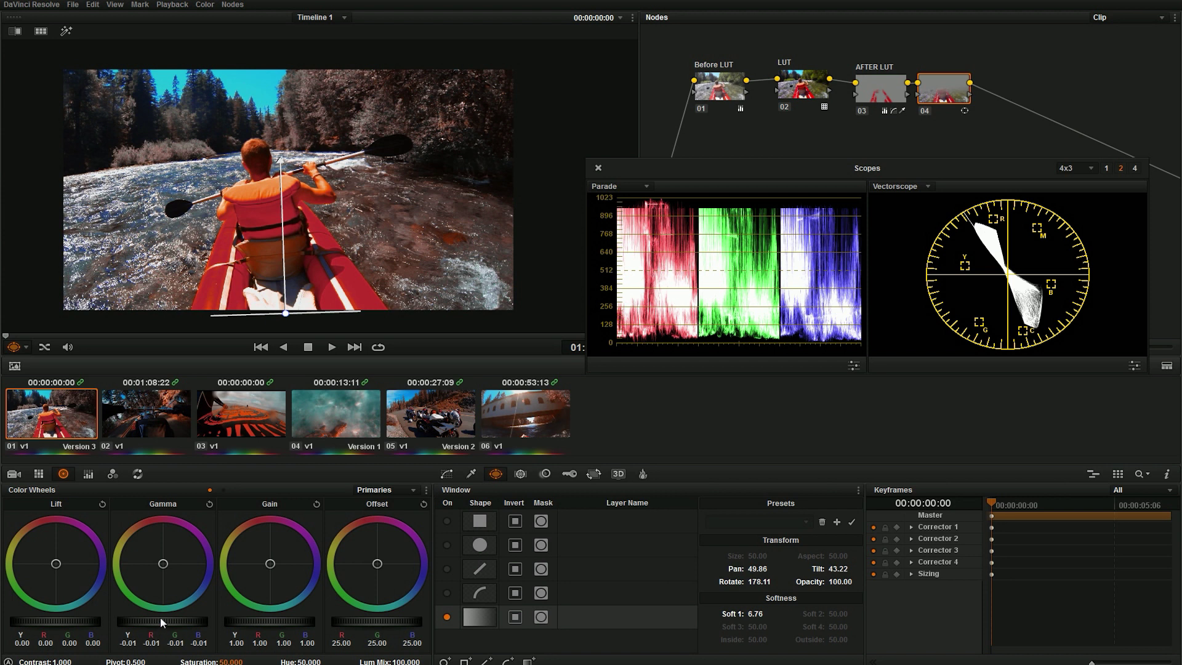
pyautogui.moveTo(85, 334); pyautogui.dragTo(524, 313)
# - Scrub the parked motorcycles clip and step through the other timeline clips to compare their finished grades
pyautogui.click(469, 424)
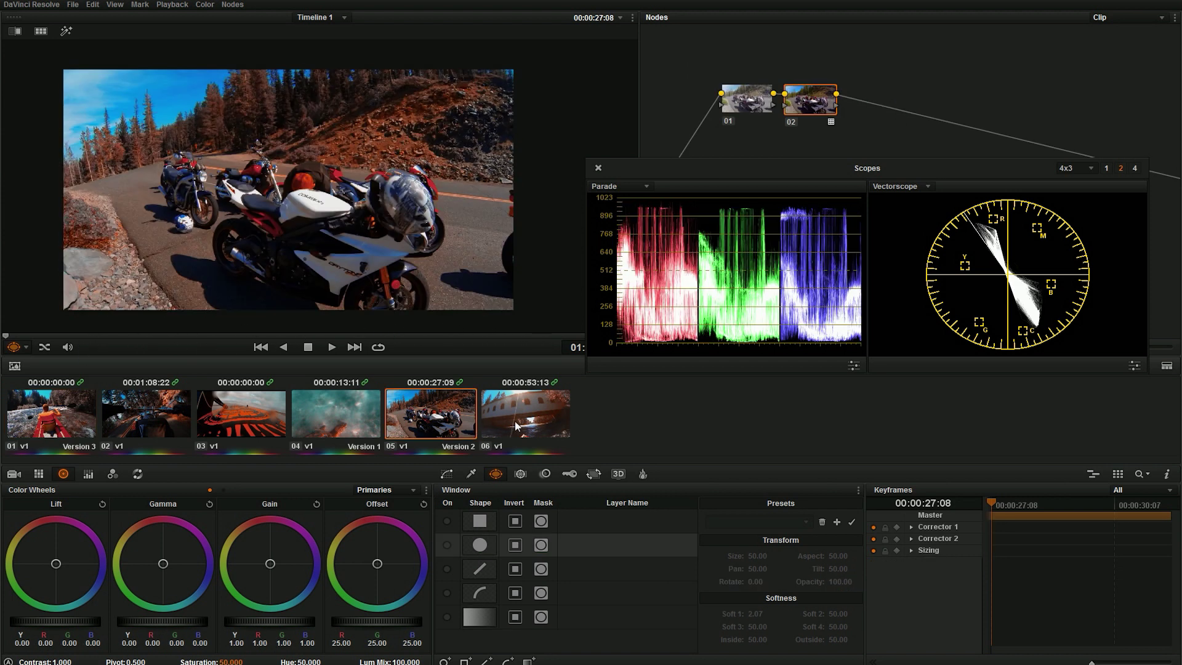
pyautogui.moveTo(161, 334); pyautogui.dragTo(418, 336)
pyautogui.click(214, 427)
pyautogui.click(144, 430)
pyautogui.click(417, 411)
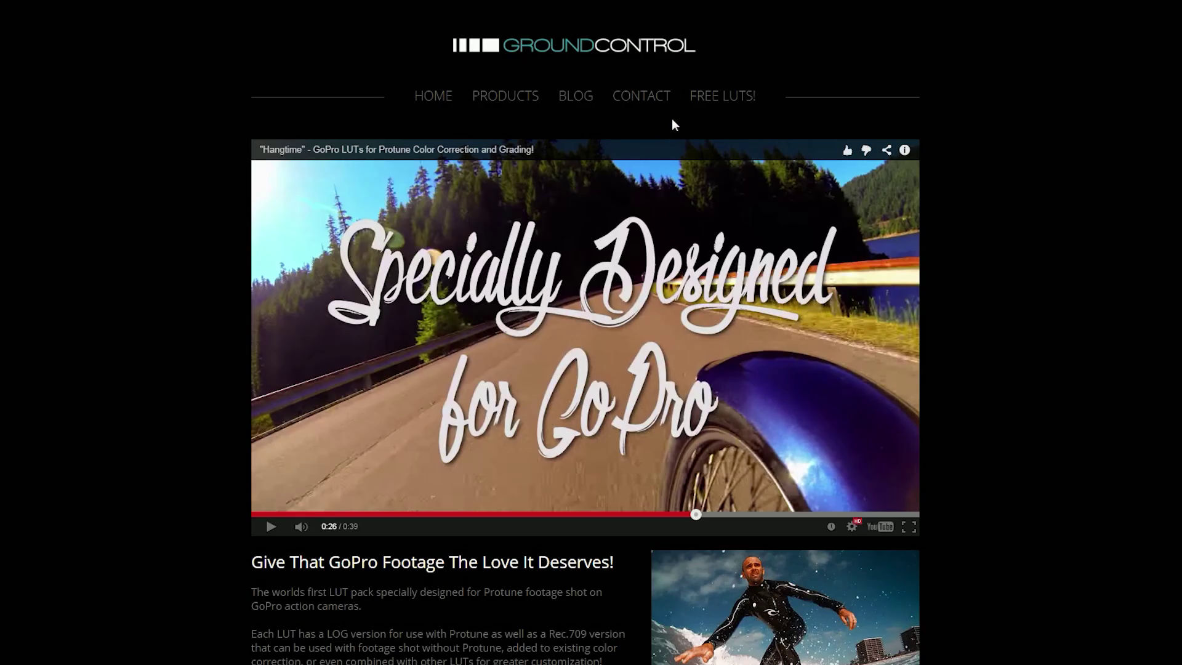
# - On the Ground Control website, open the free GoPro LUT page
pyautogui.moveTo(705, 99)
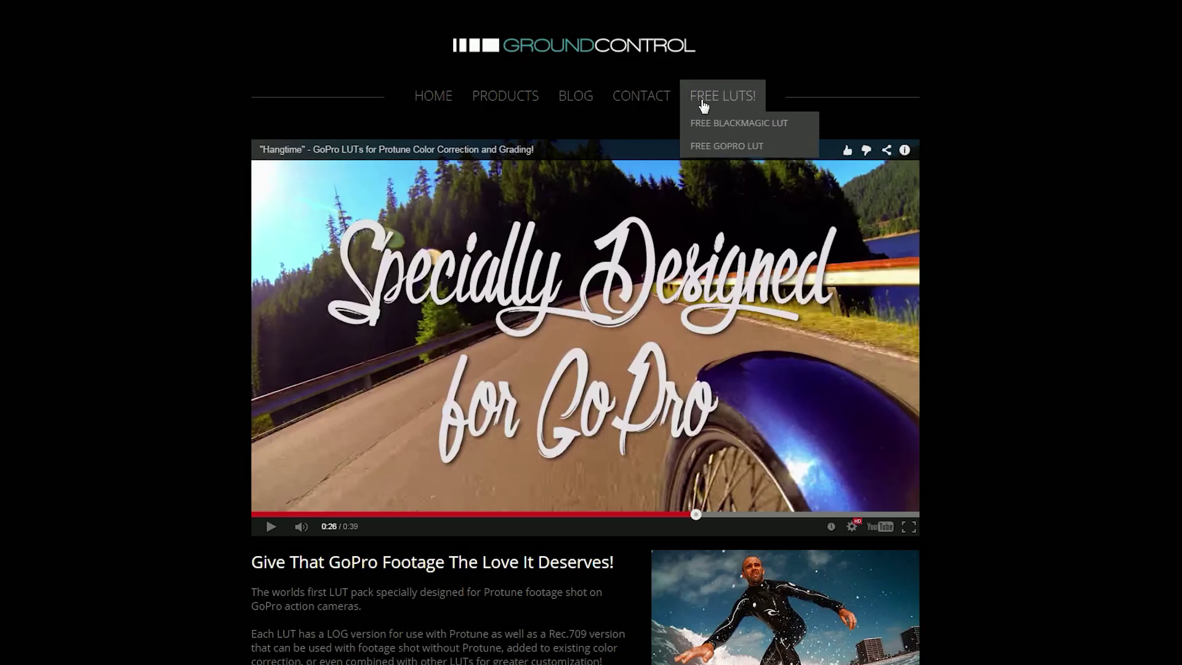
pyautogui.click(724, 148)
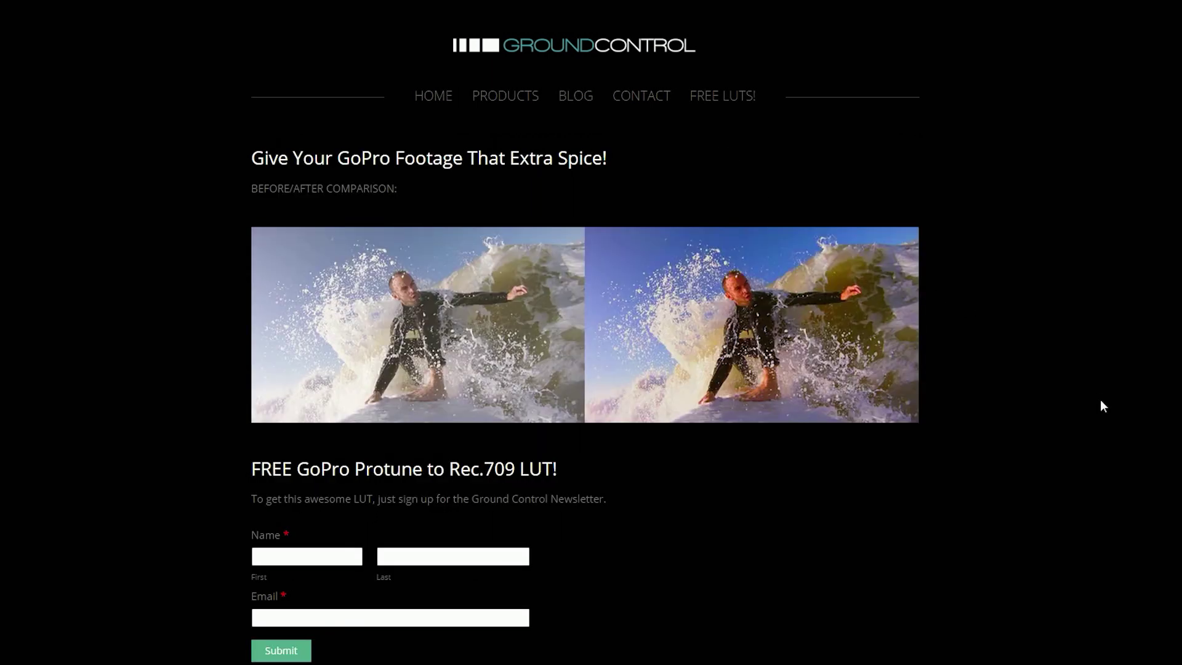